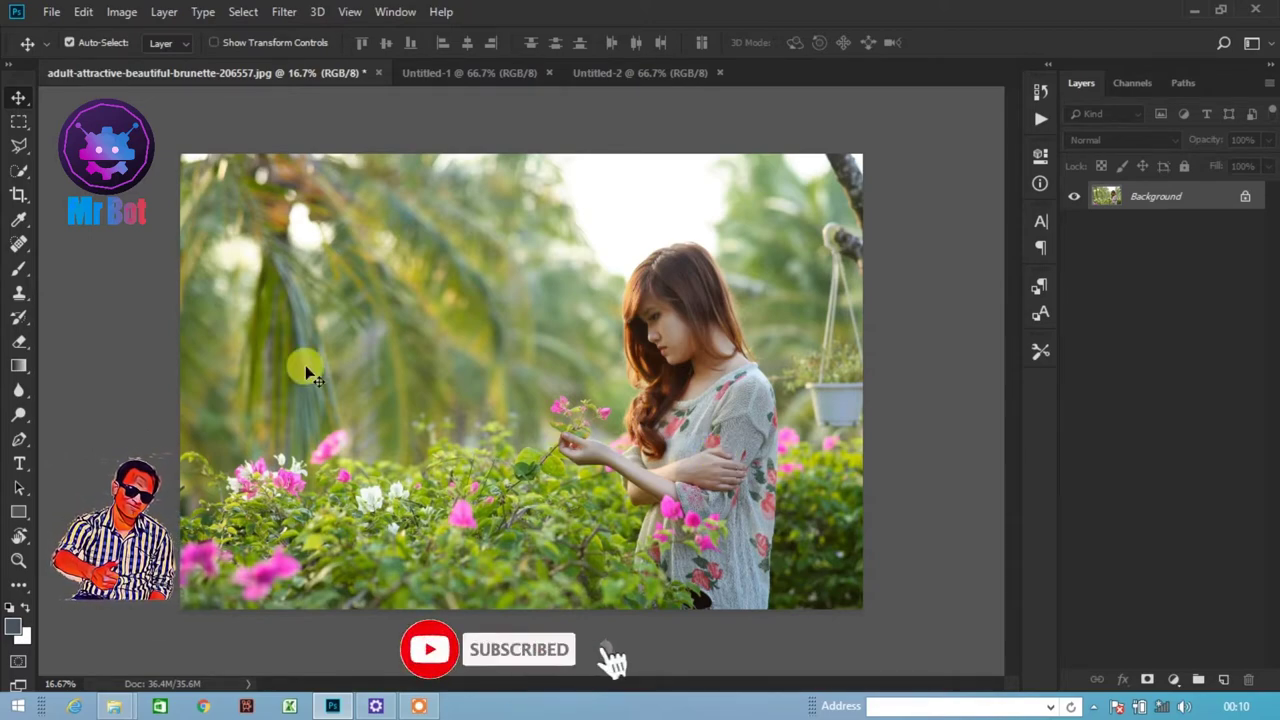
# - Look through the Untitled documents, then return to the garden portrait
pyautogui.click(460, 77)
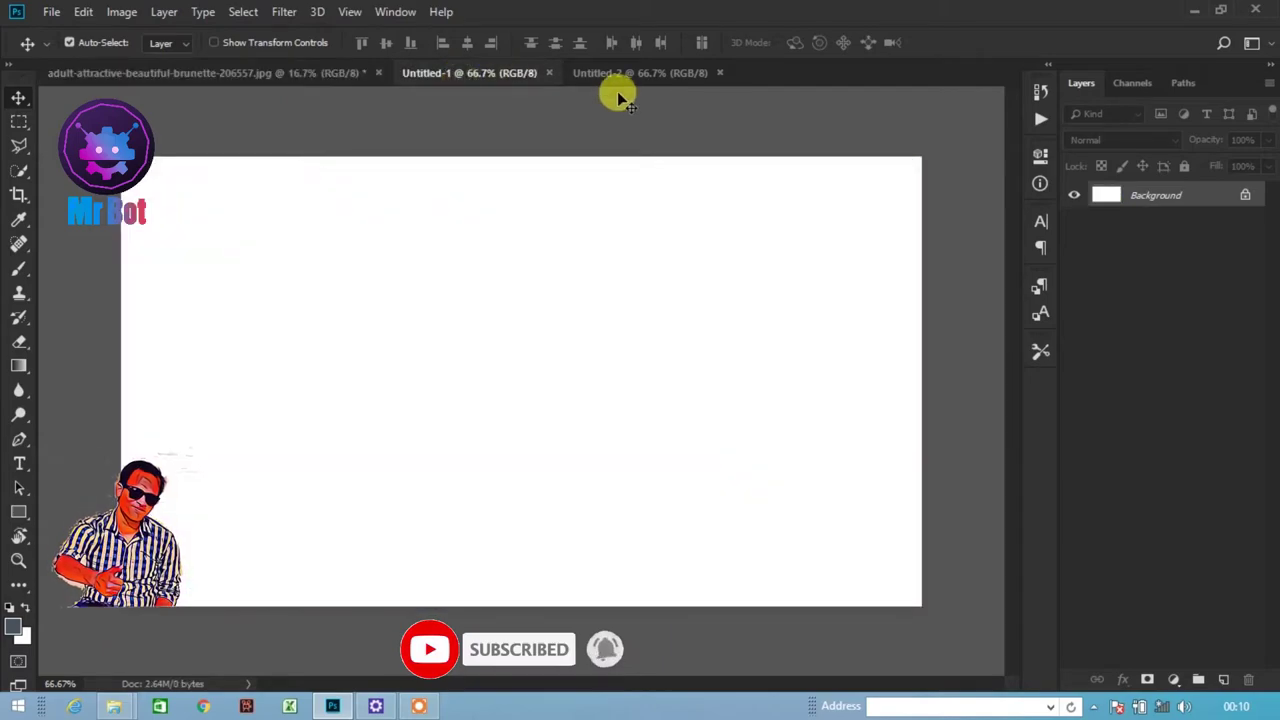
pyautogui.click(639, 75)
pyautogui.click(262, 70)
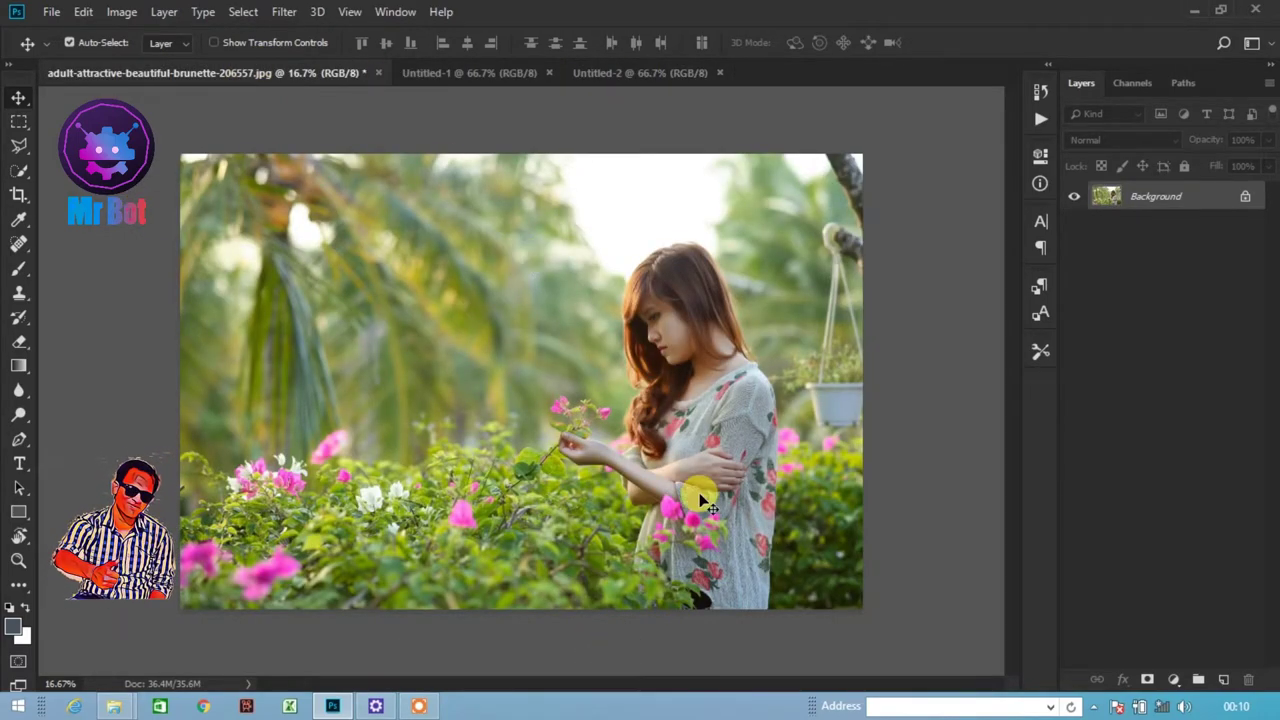
# - Add a Red, Green Gradient Fill layer angled at 68.2° over the photo
pyautogui.click(1173, 679)
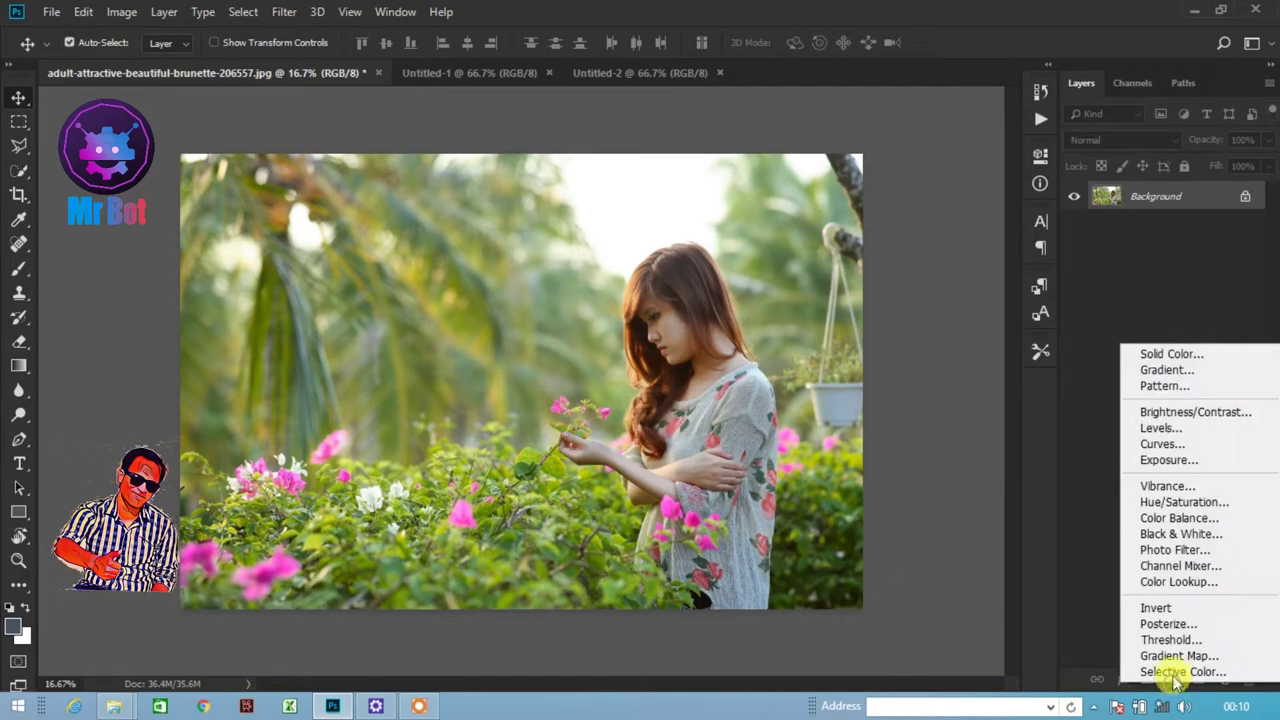
pyautogui.click(1165, 370)
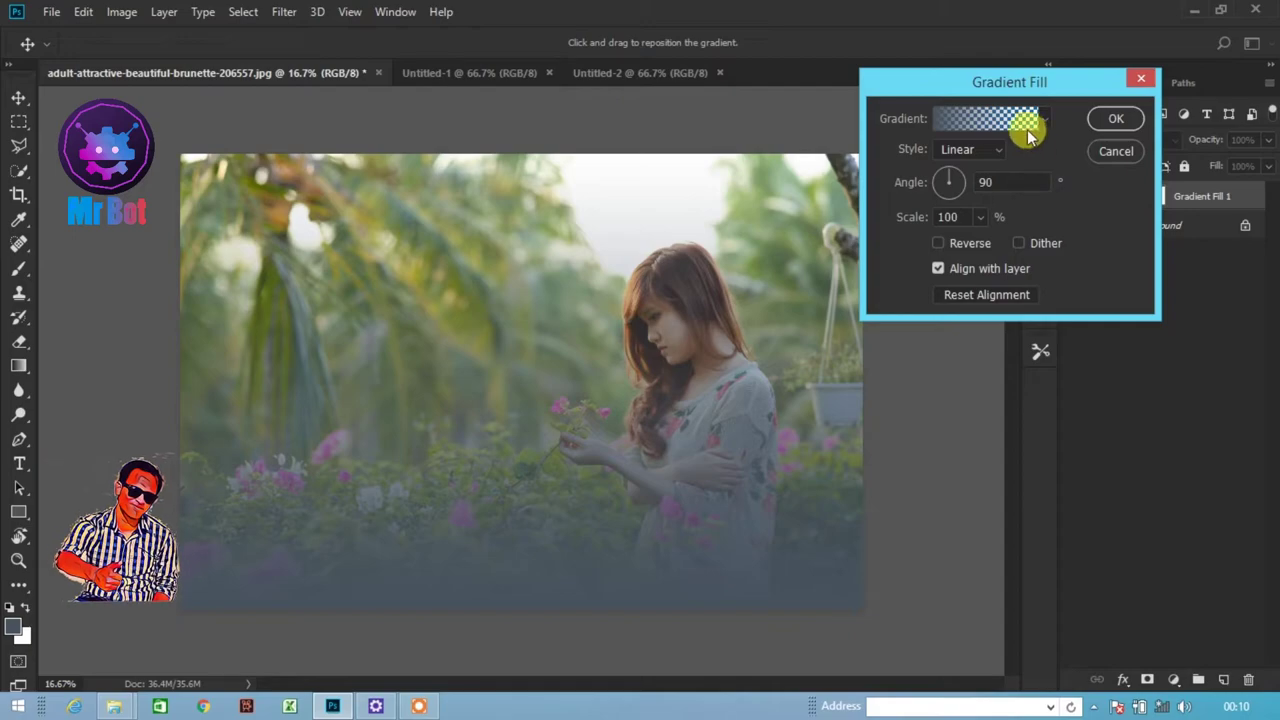
pyautogui.click(1033, 125)
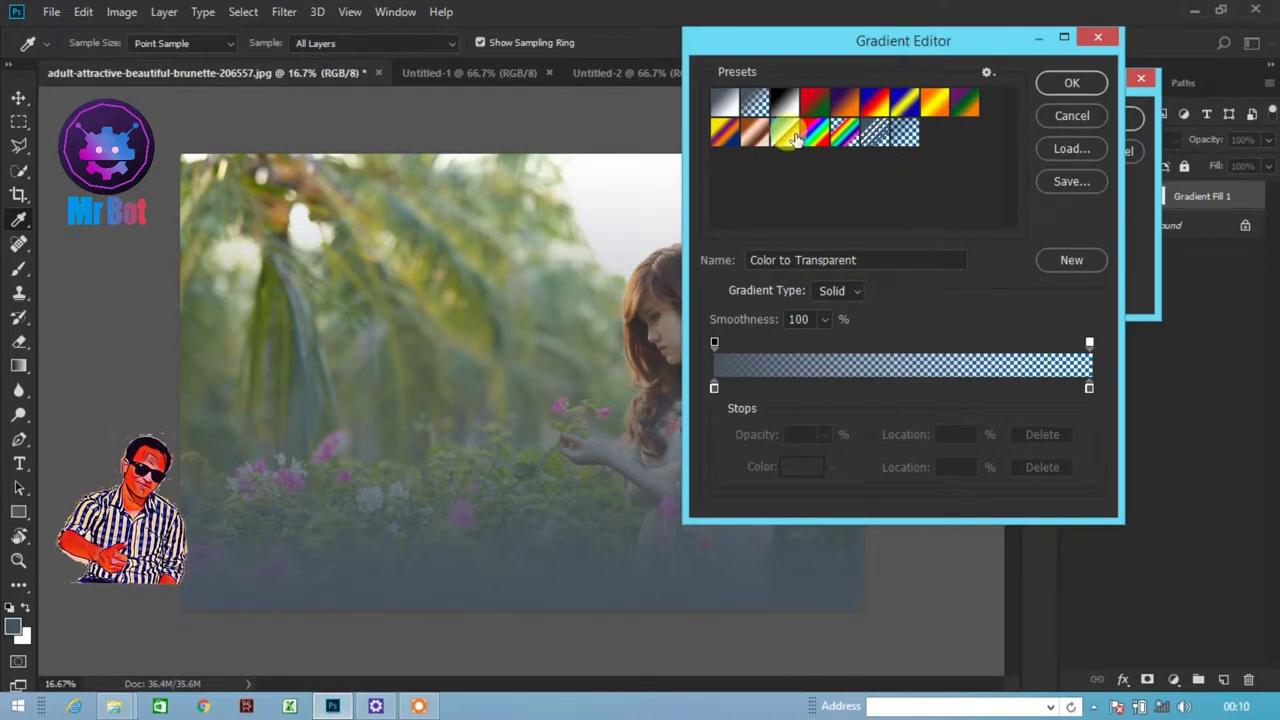
pyautogui.click(813, 105)
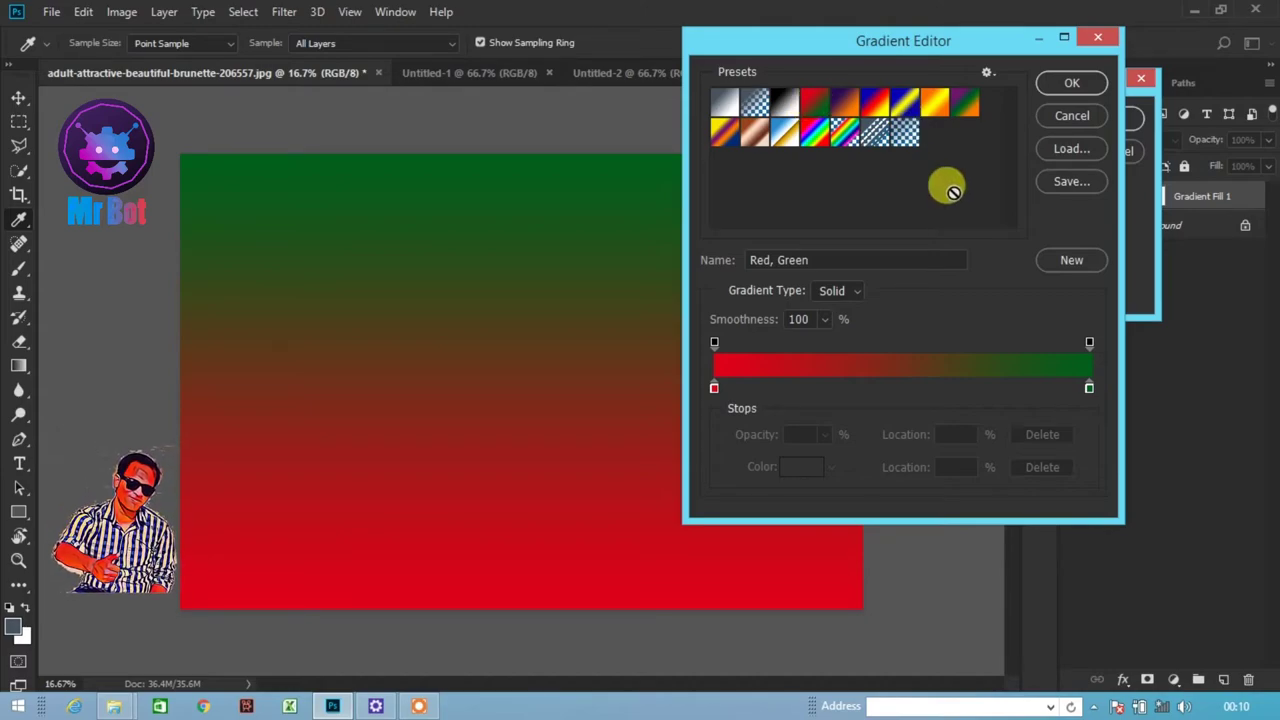
pyautogui.click(1074, 86)
pyautogui.moveTo(951, 181); pyautogui.dragTo(954, 181)
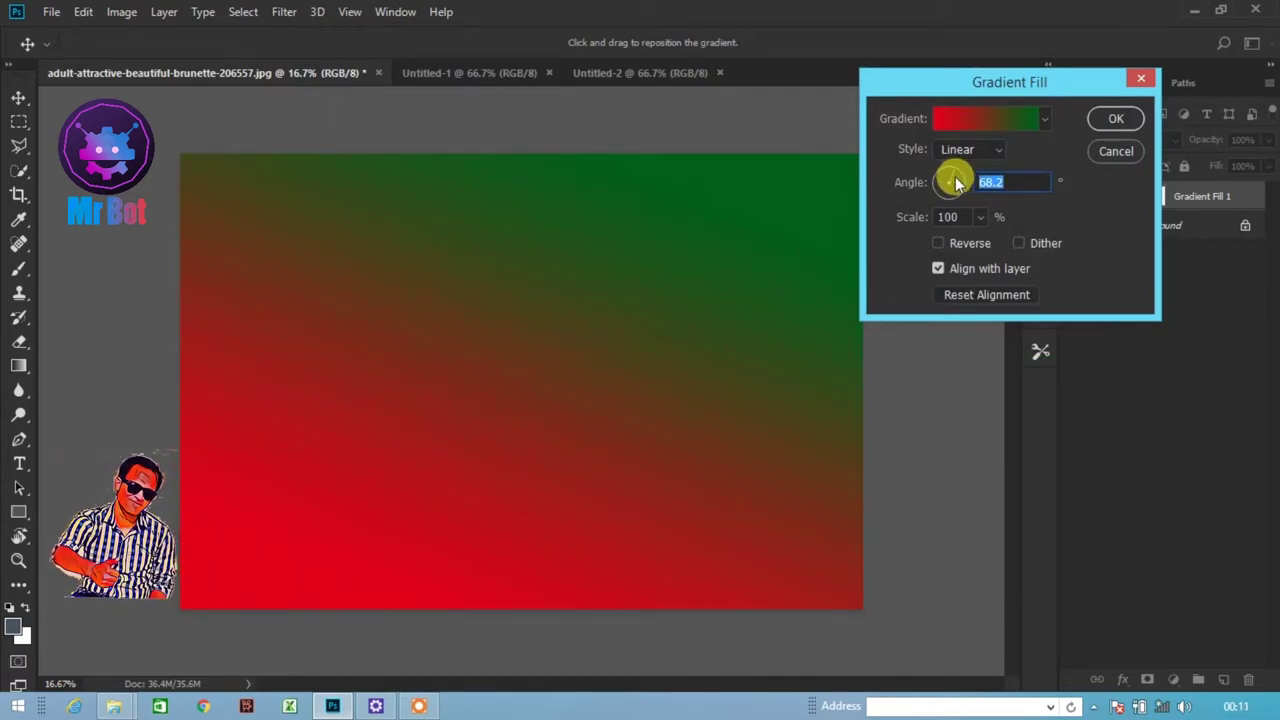
pyautogui.click(970, 247)
pyautogui.click(970, 247)
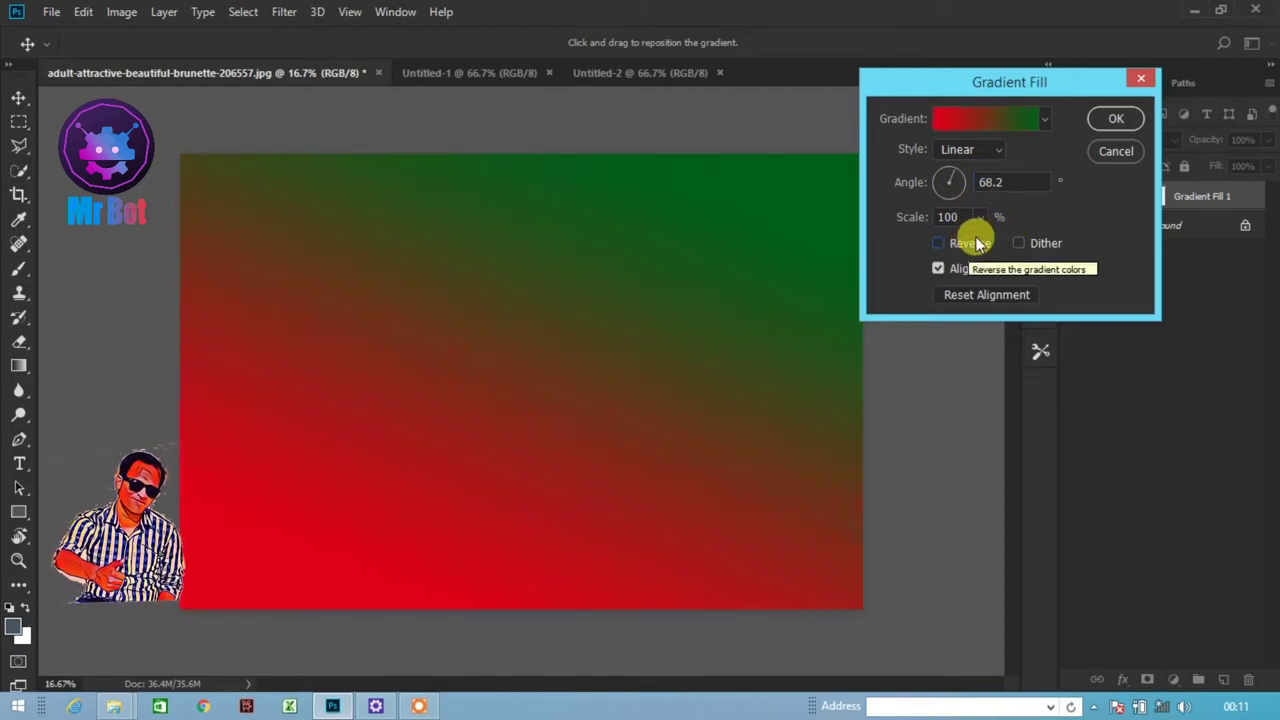
pyautogui.click(1114, 119)
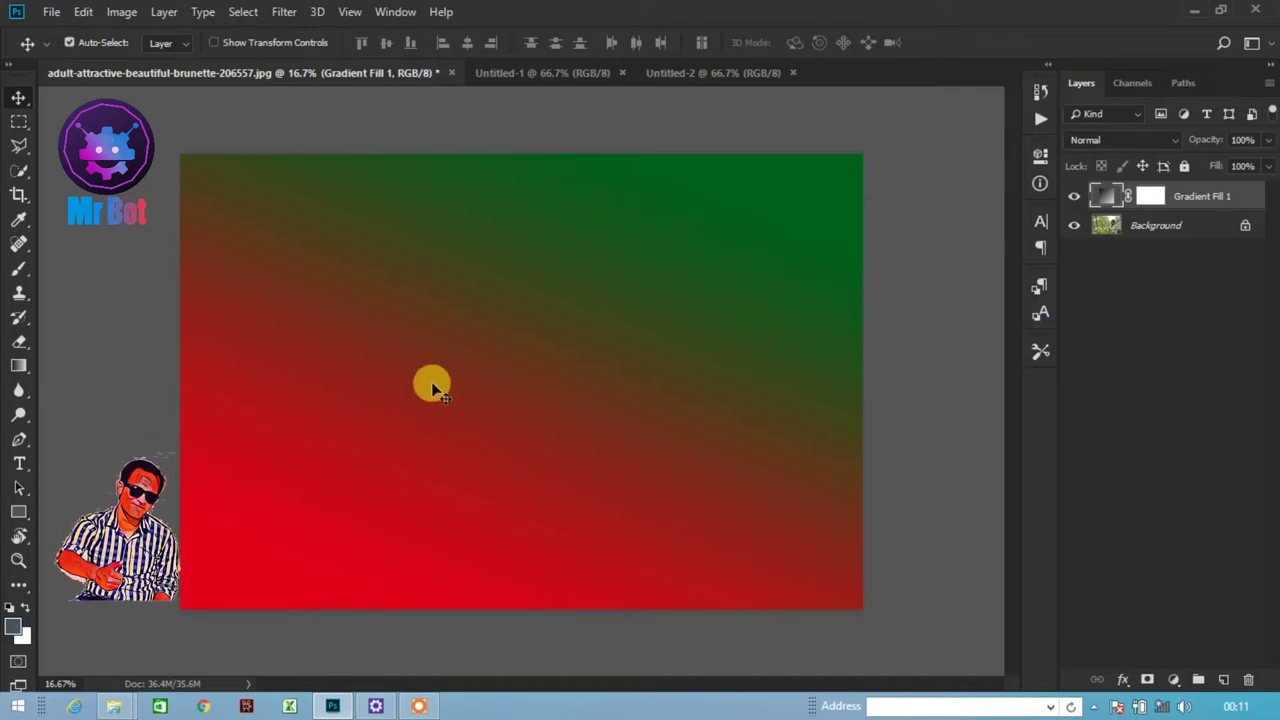
# - Drag a gradient on the Gradient Fill mask so the photo shows through, then compare visibility
pyautogui.click(1149, 196)
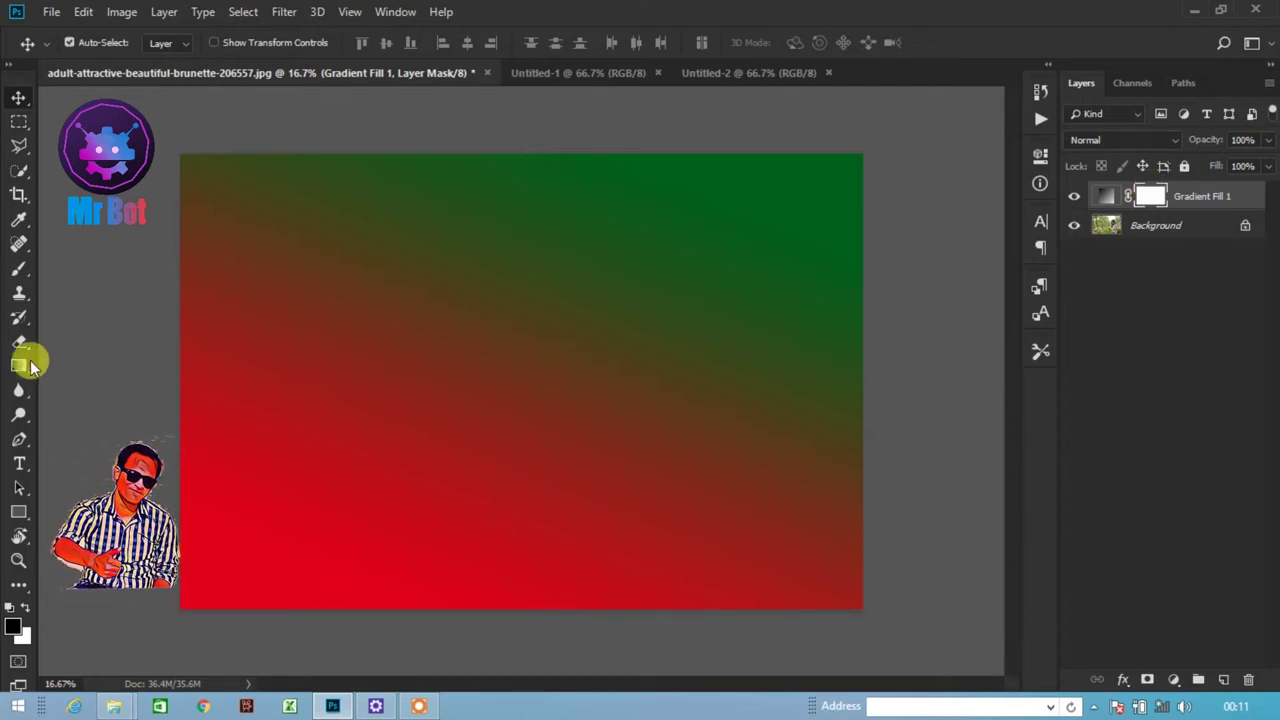
pyautogui.click(19, 365)
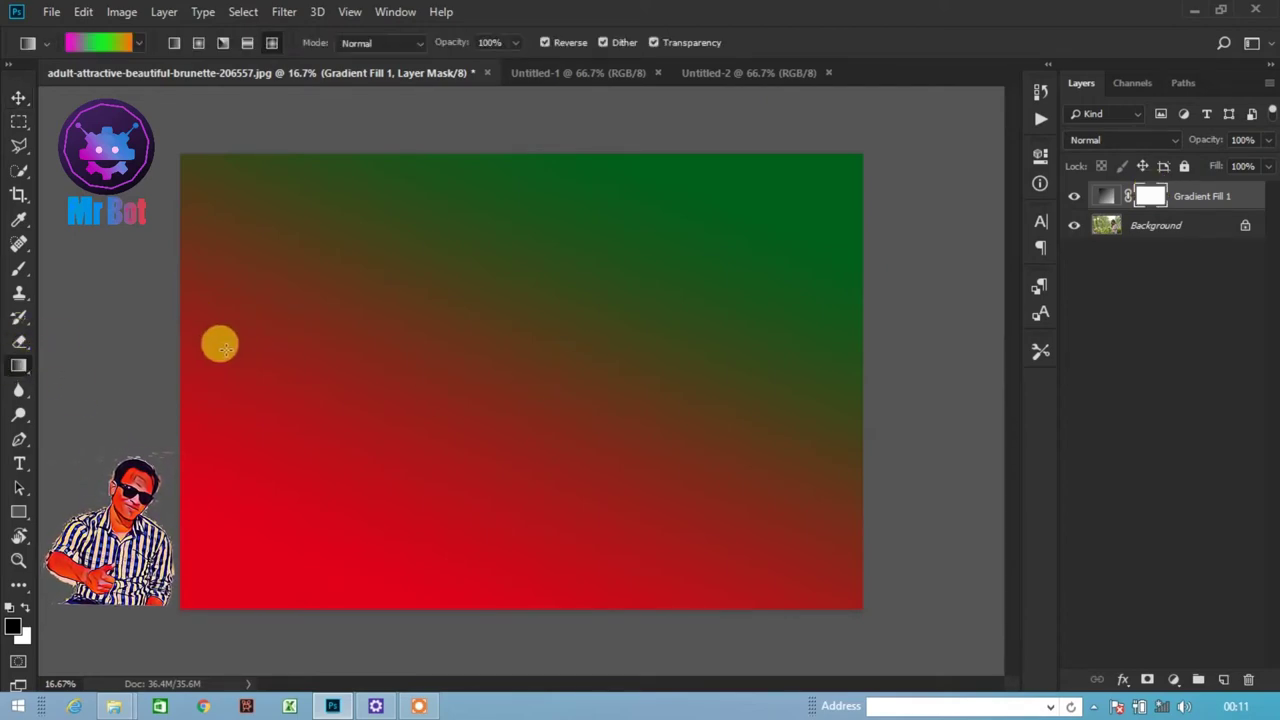
pyautogui.moveTo(186, 354); pyautogui.dragTo(728, 384)
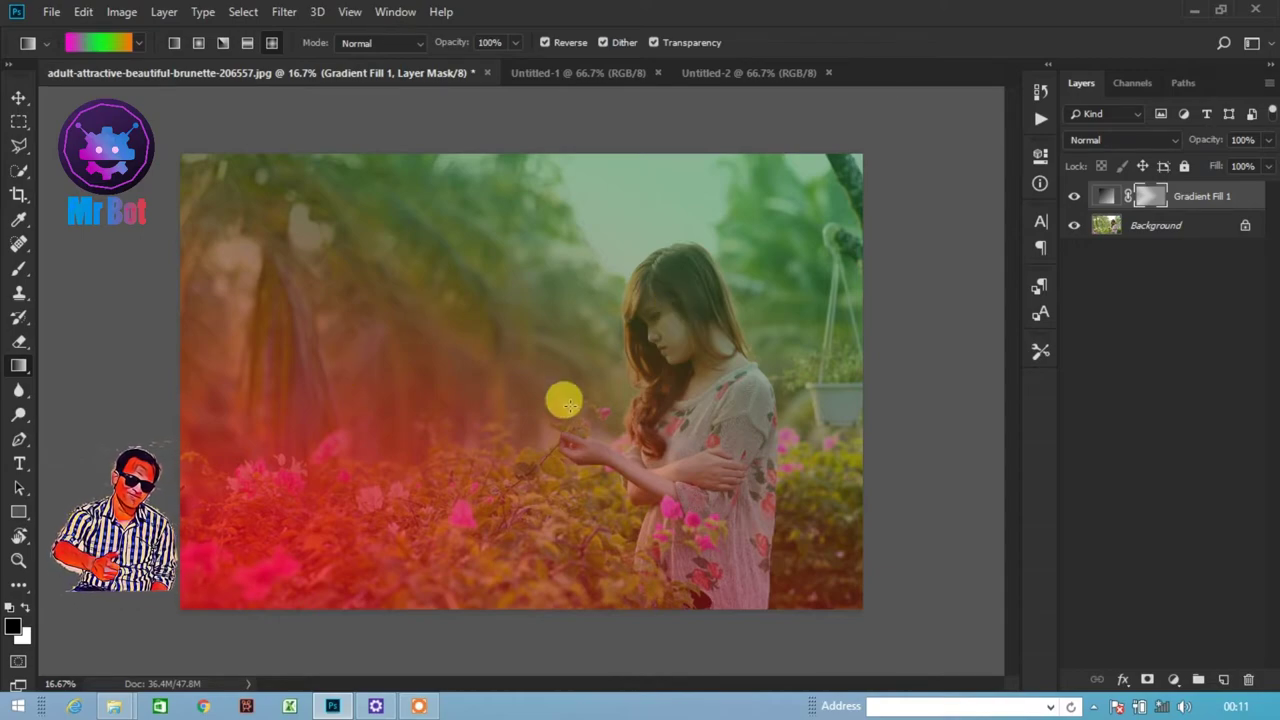
pyautogui.click(1075, 197)
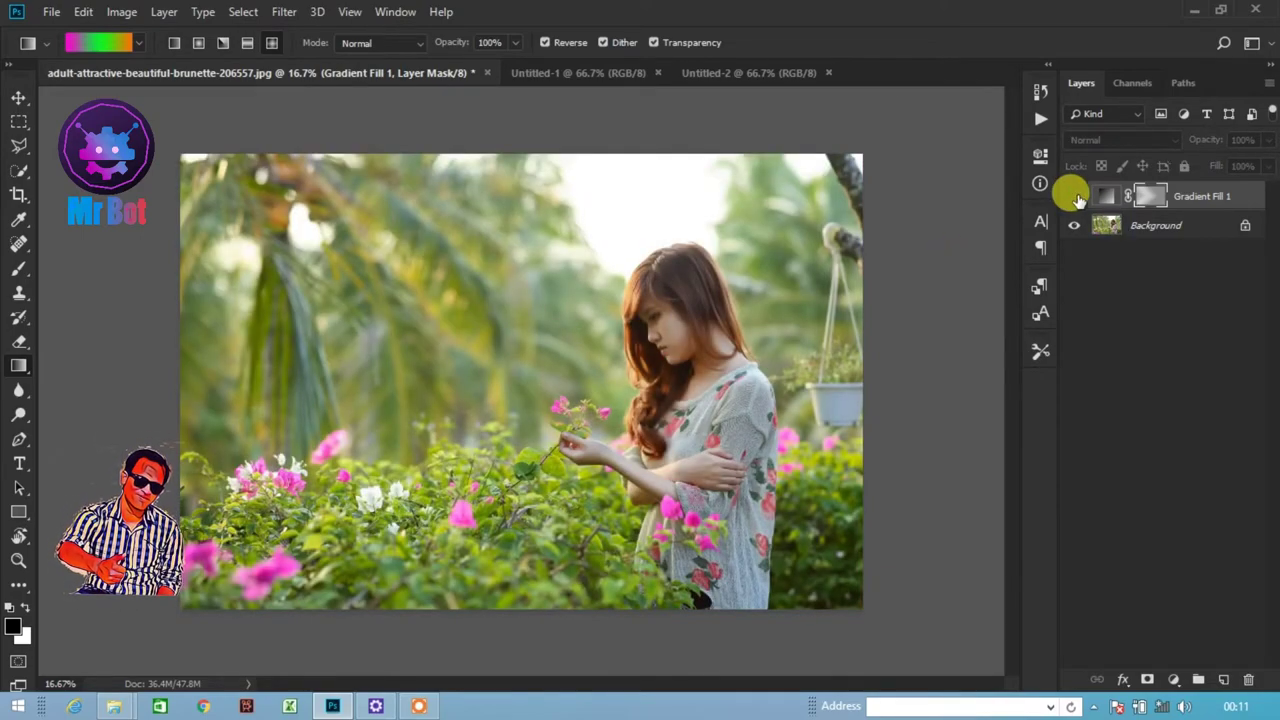
pyautogui.click(1075, 197)
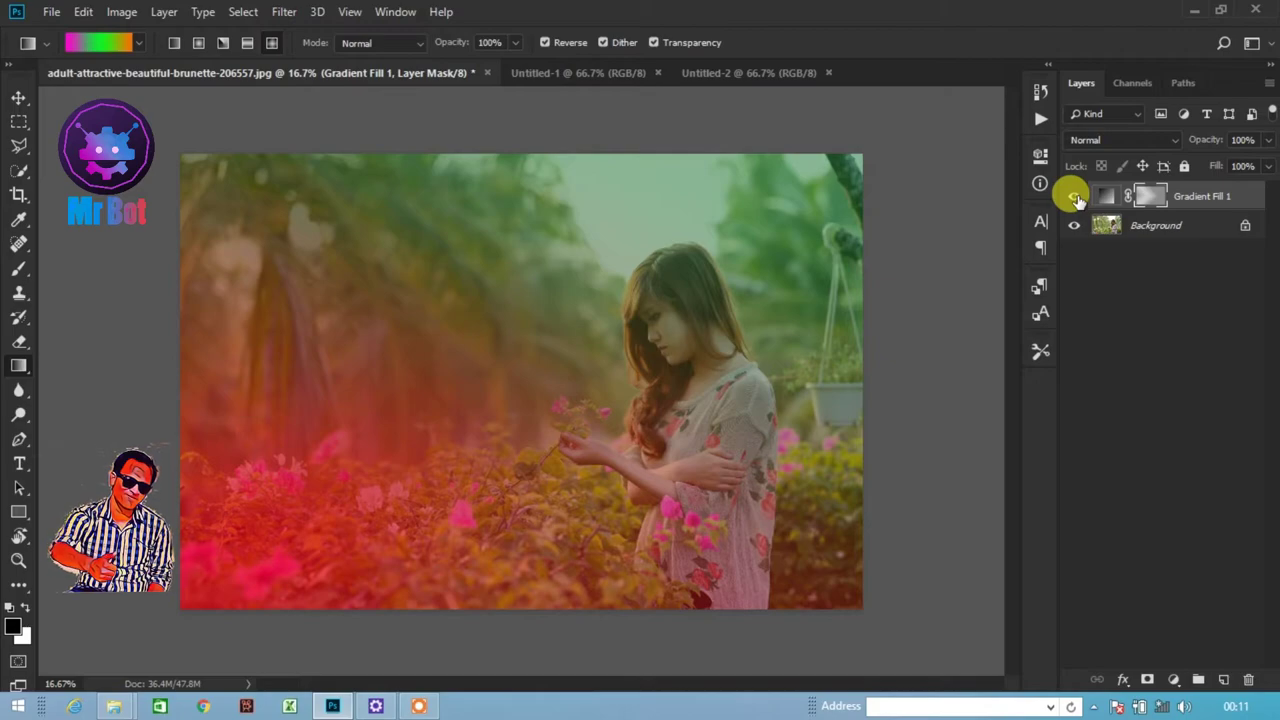
# - Redraw the mask blend from the lower-left flowers to the upper right
pyautogui.click(173, 48)
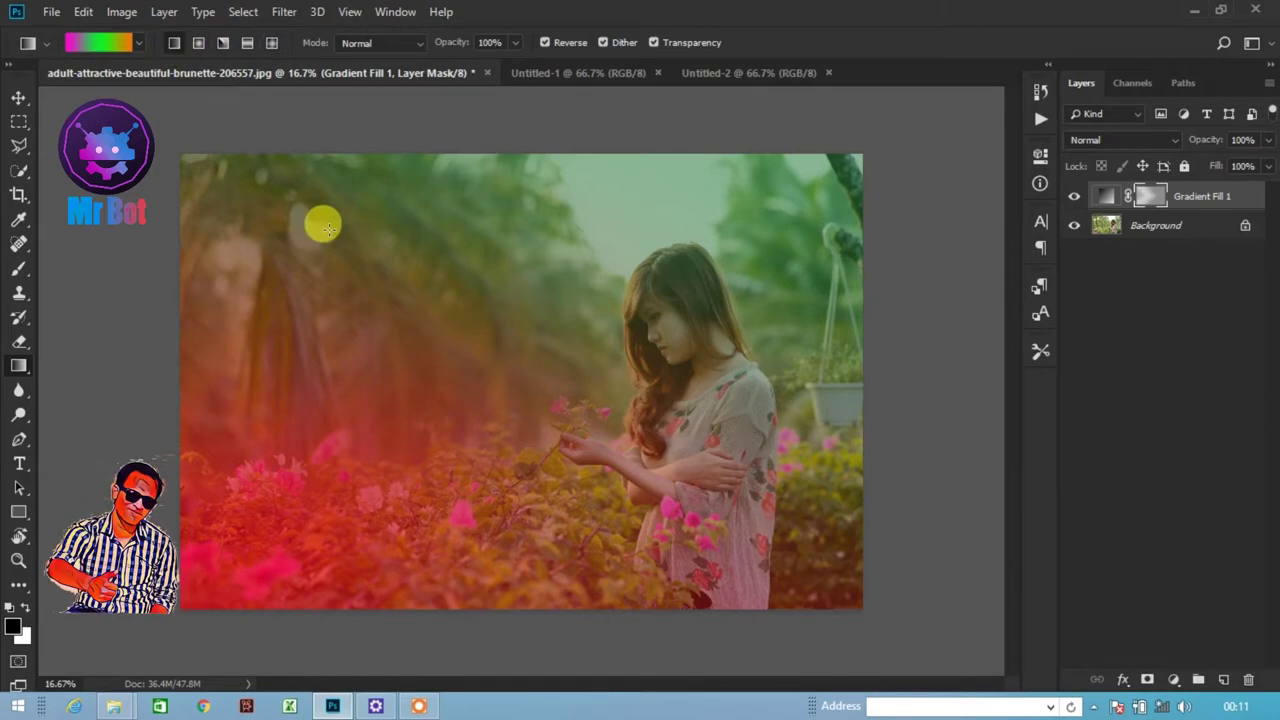
pyautogui.moveTo(249, 215); pyautogui.dragTo(782, 478)
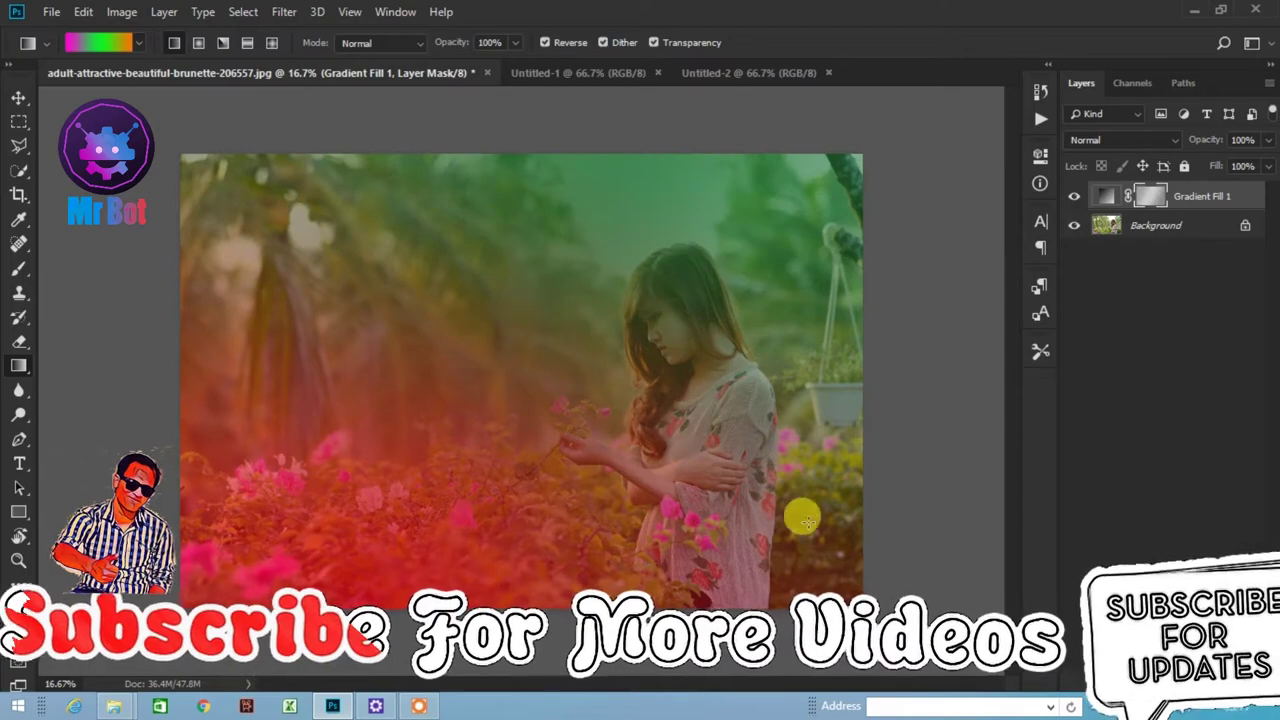
pyautogui.moveTo(828, 542); pyautogui.dragTo(340, 270)
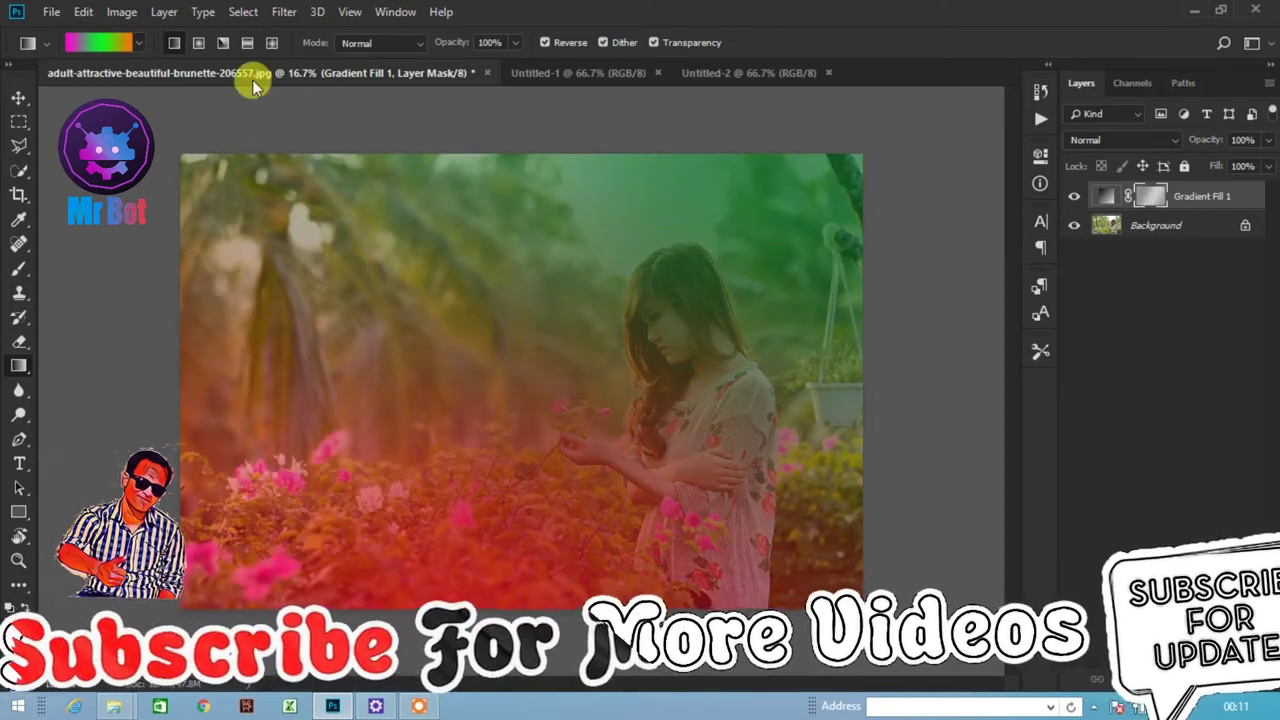
pyautogui.click(223, 43)
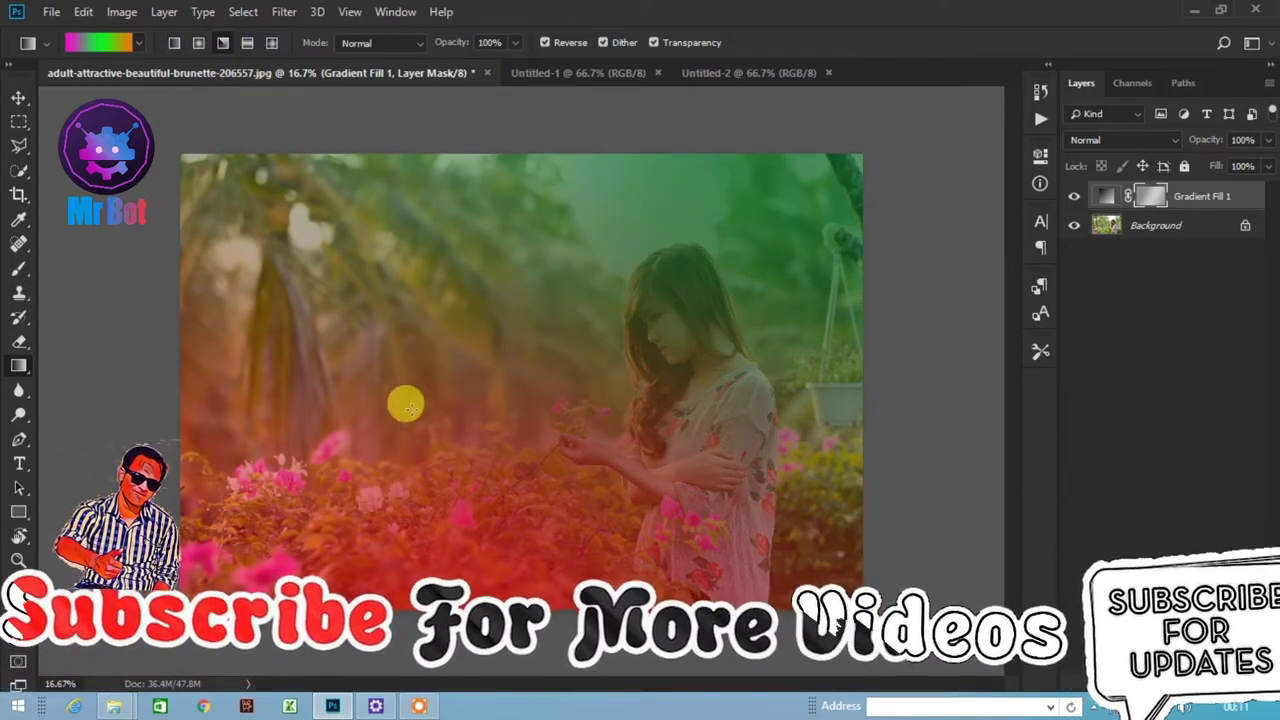
pyautogui.moveTo(268, 478)
pyautogui.mouseDown()
pyautogui.moveTo(848, 207)
pyautogui.moveTo(828, 188)
pyautogui.mouseUp()
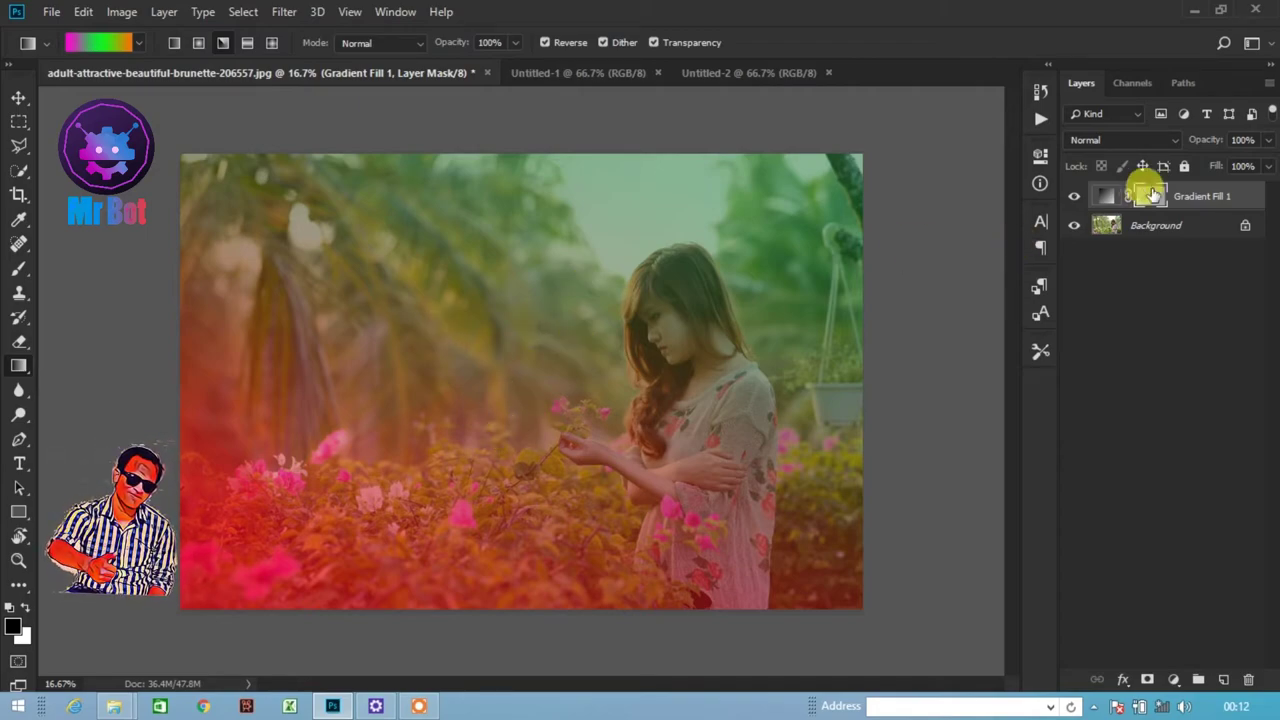
# - Reopen the Gradient Fill settings and try presets, settling on the blue-yellow gradient
pyautogui.doubleClick(1113, 198)
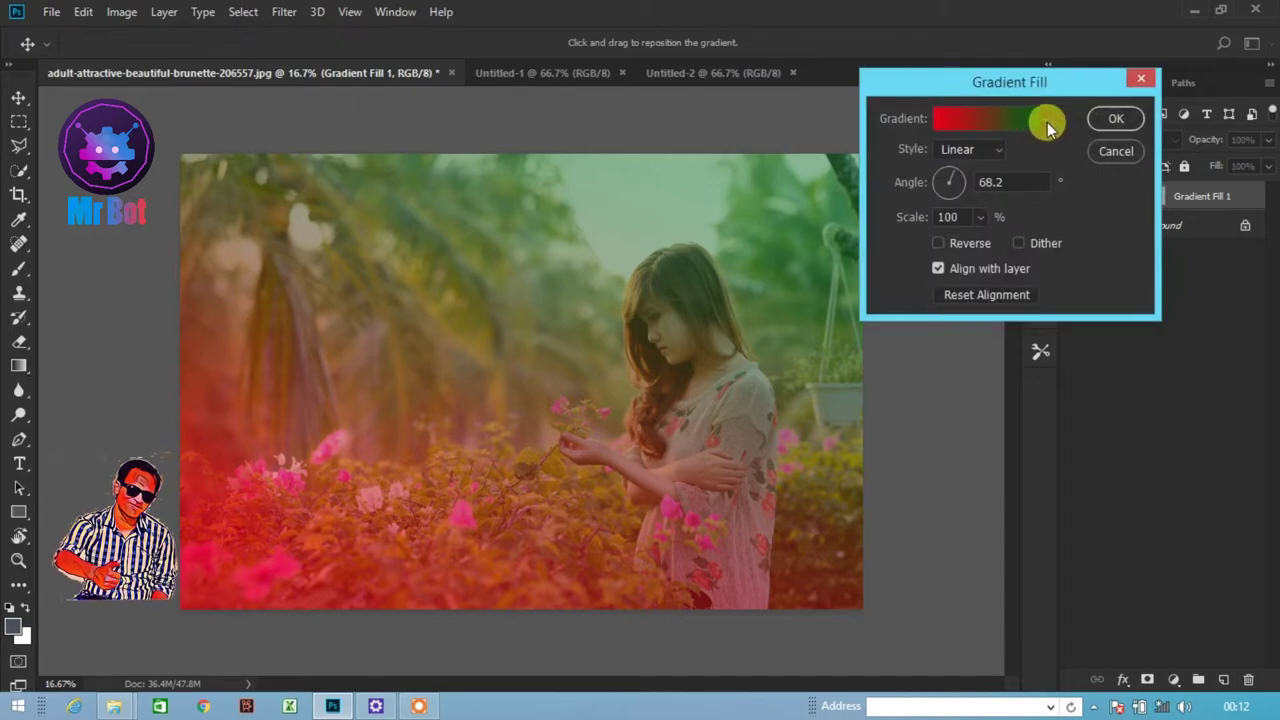
pyautogui.click(1044, 118)
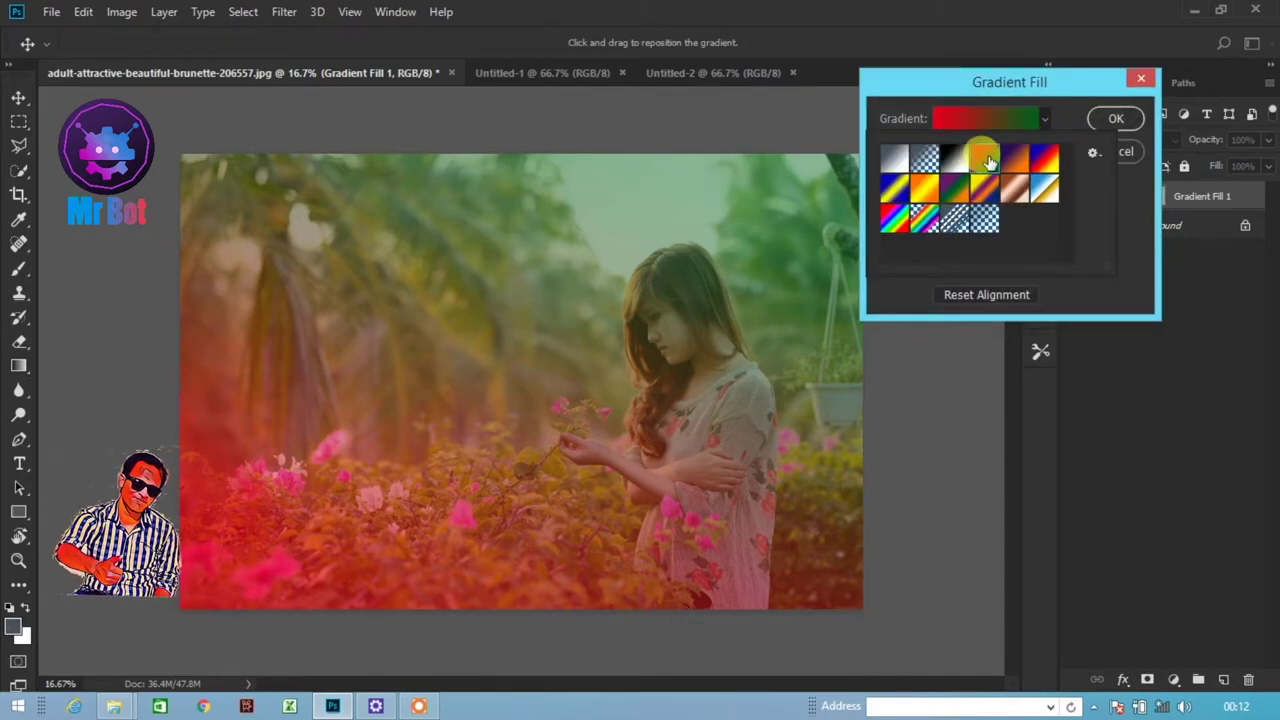
pyautogui.click(1015, 158)
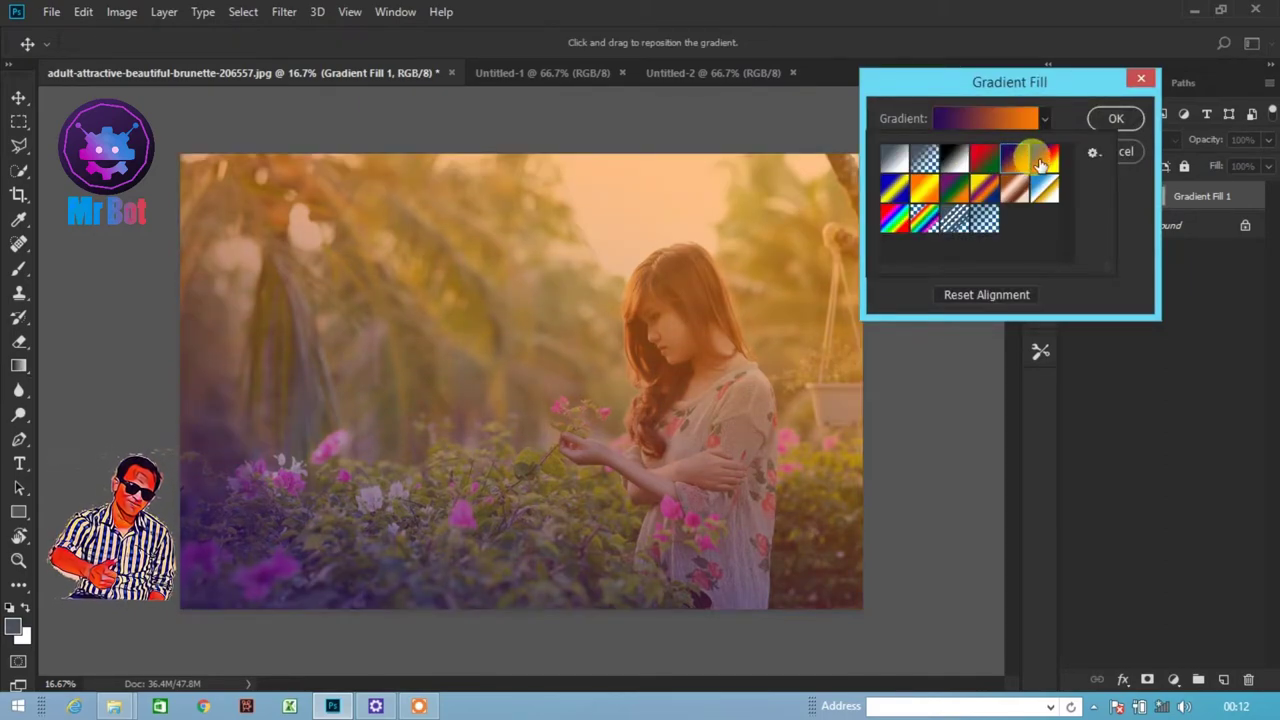
pyautogui.click(1040, 164)
pyautogui.click(955, 190)
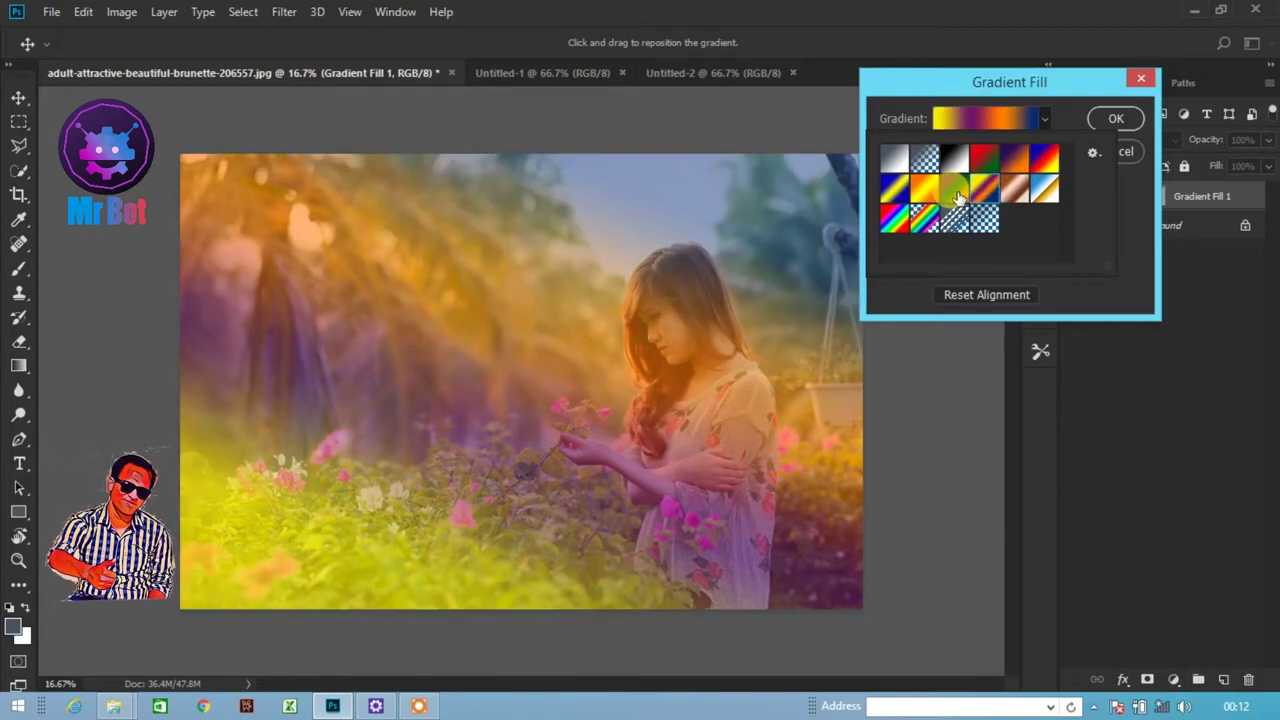
pyautogui.click(957, 197)
pyautogui.click(893, 190)
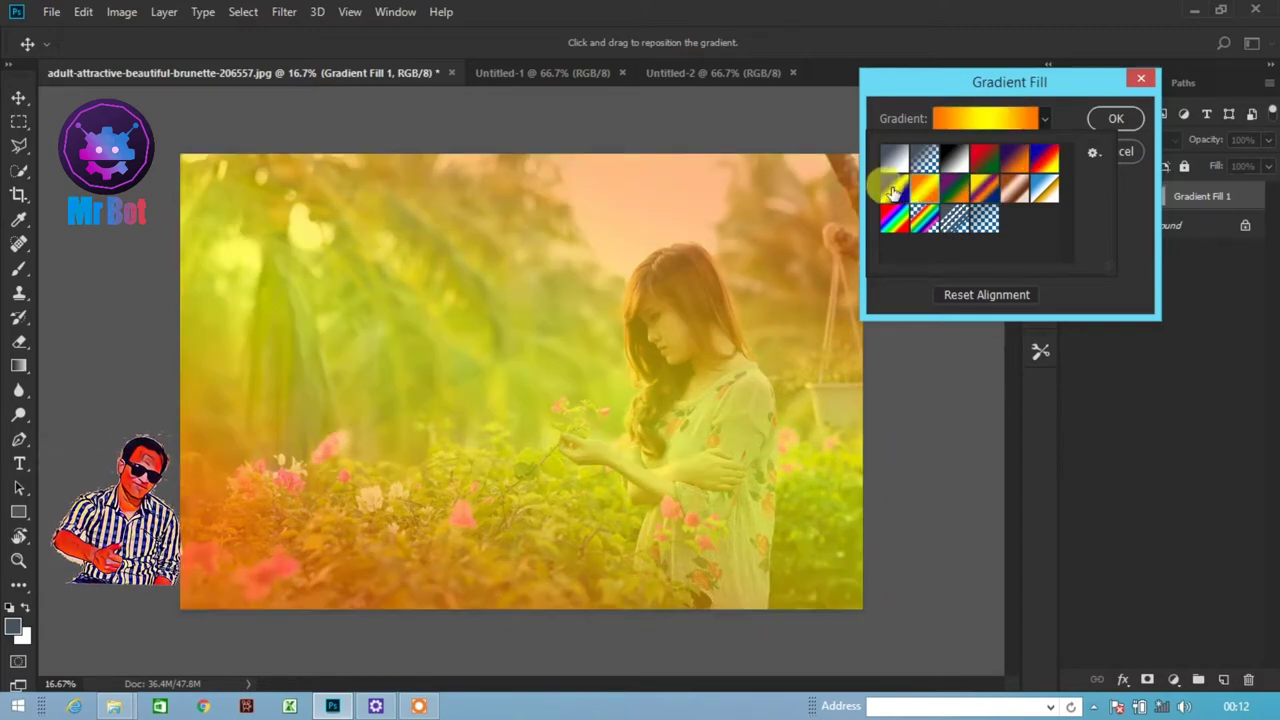
pyautogui.click(893, 190)
pyautogui.click(894, 220)
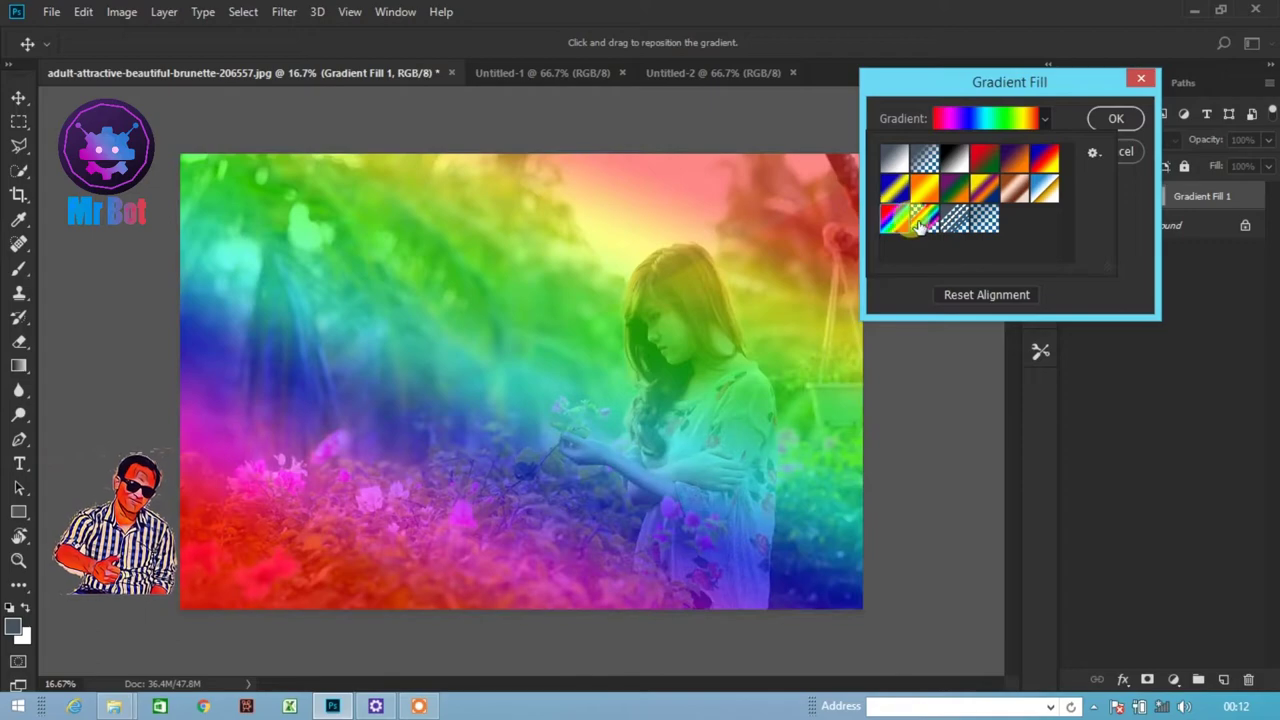
pyautogui.click(893, 190)
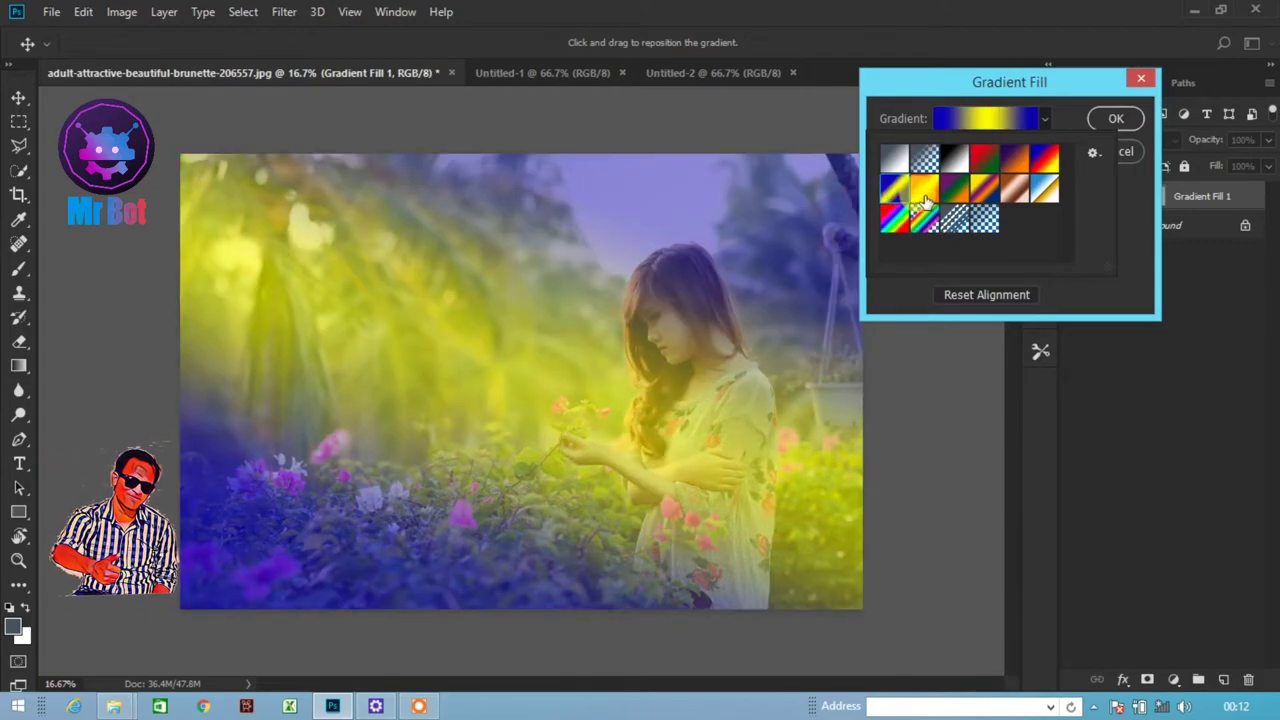
pyautogui.click(926, 200)
pyautogui.click(893, 192)
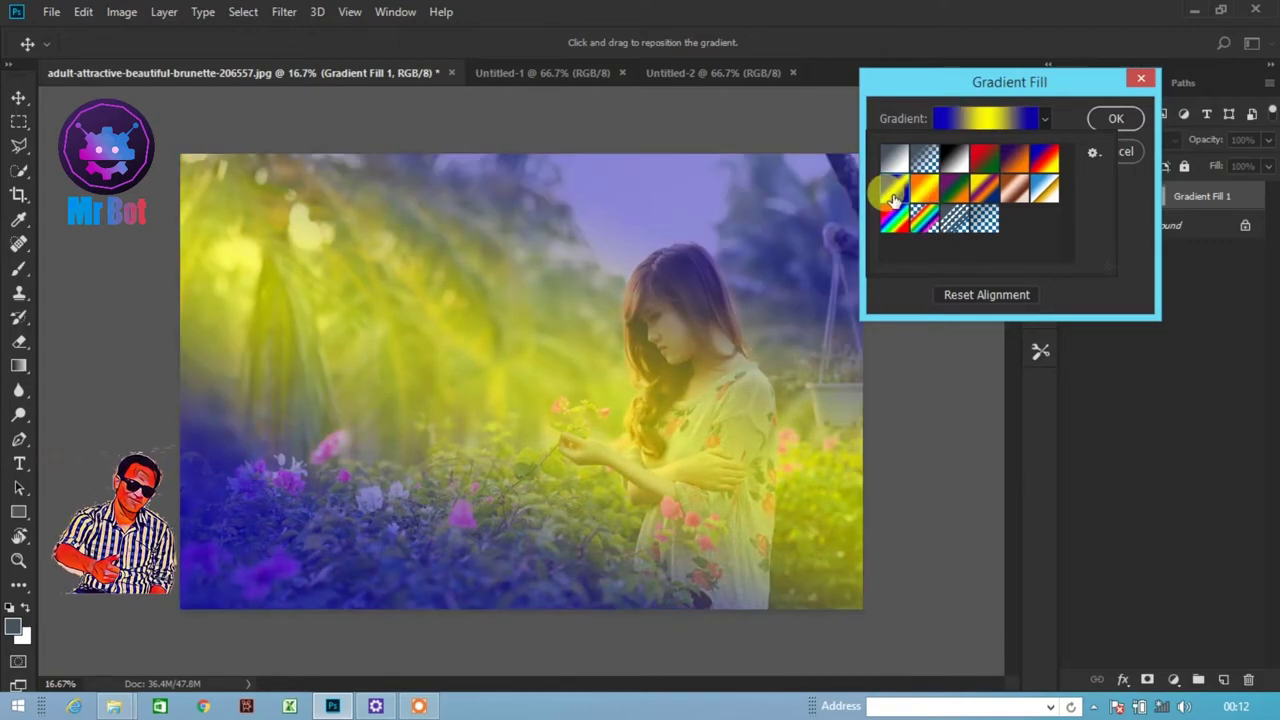
pyautogui.click(1062, 119)
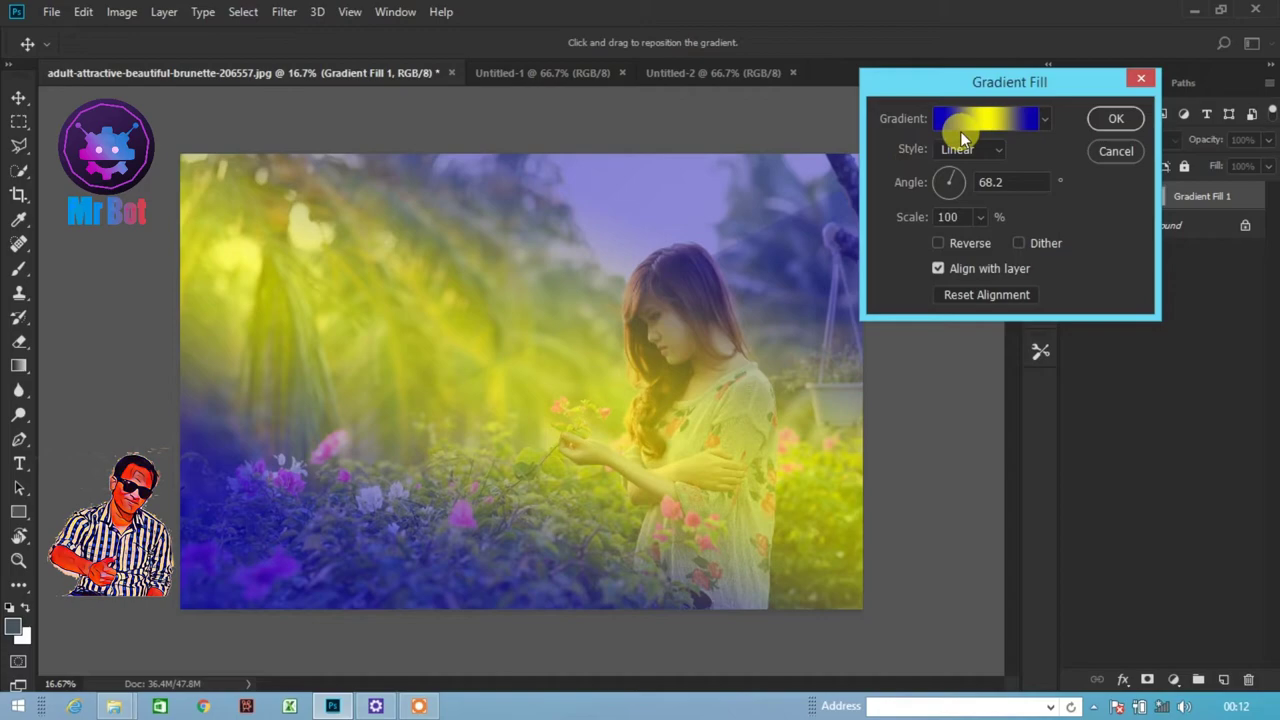
# - In the Gradient Editor, recolour the 10% stop to bright magenta
pyautogui.click(983, 121)
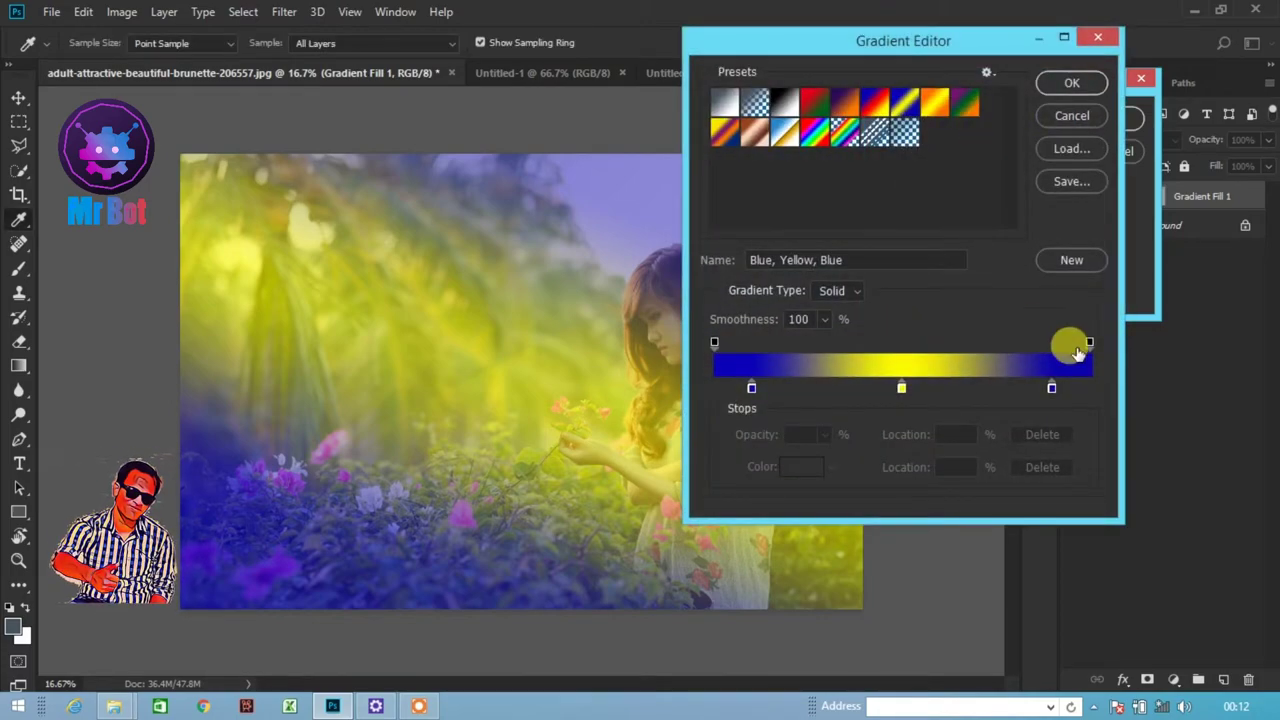
pyautogui.click(1050, 387)
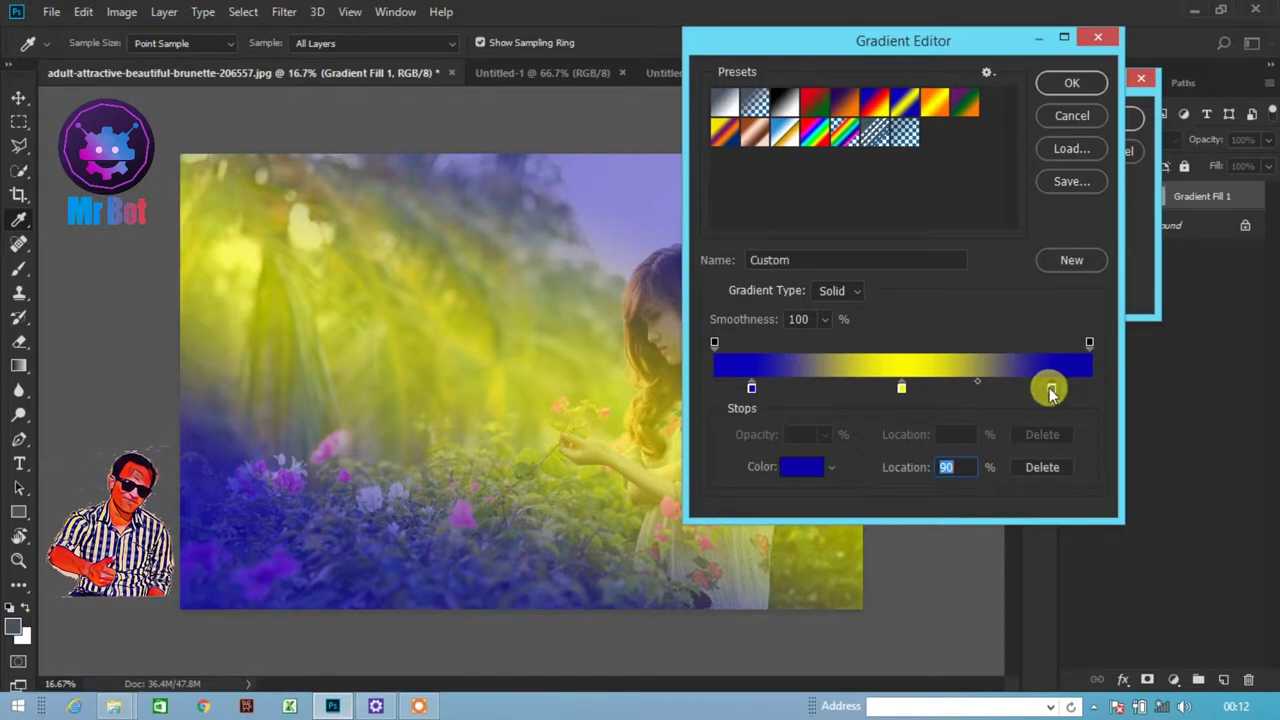
pyautogui.click(800, 468)
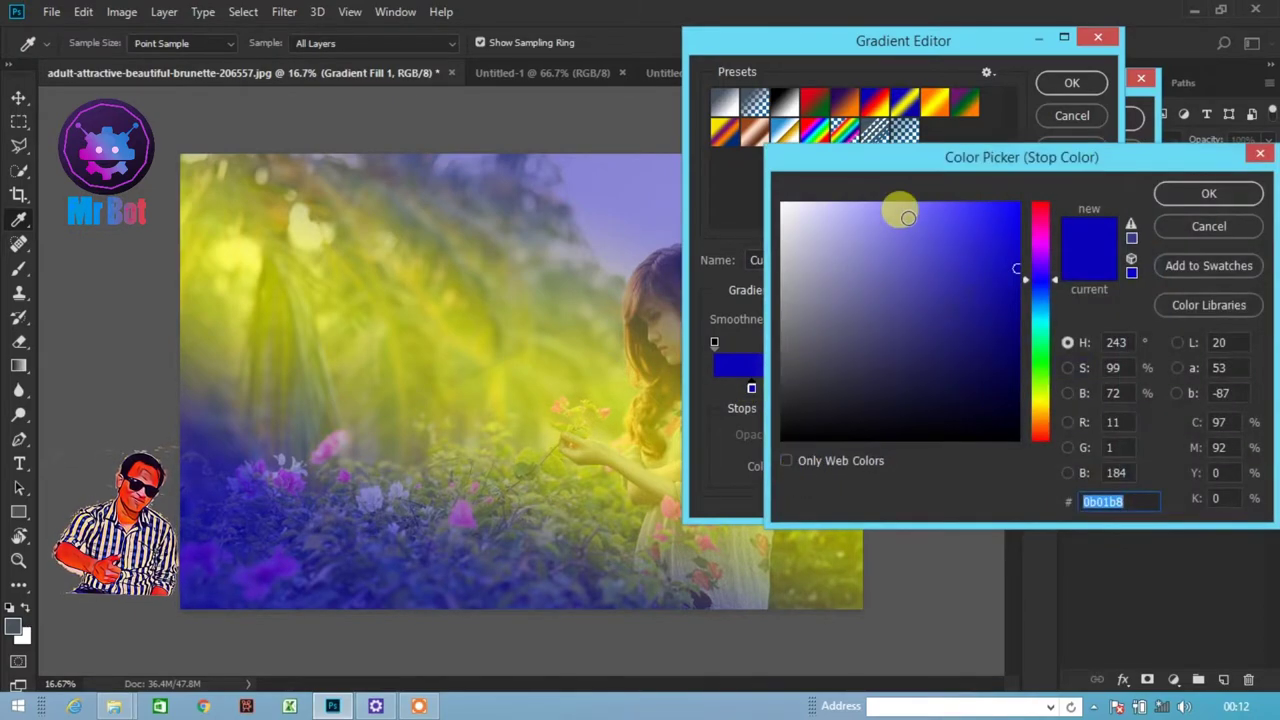
pyautogui.click(1040, 244)
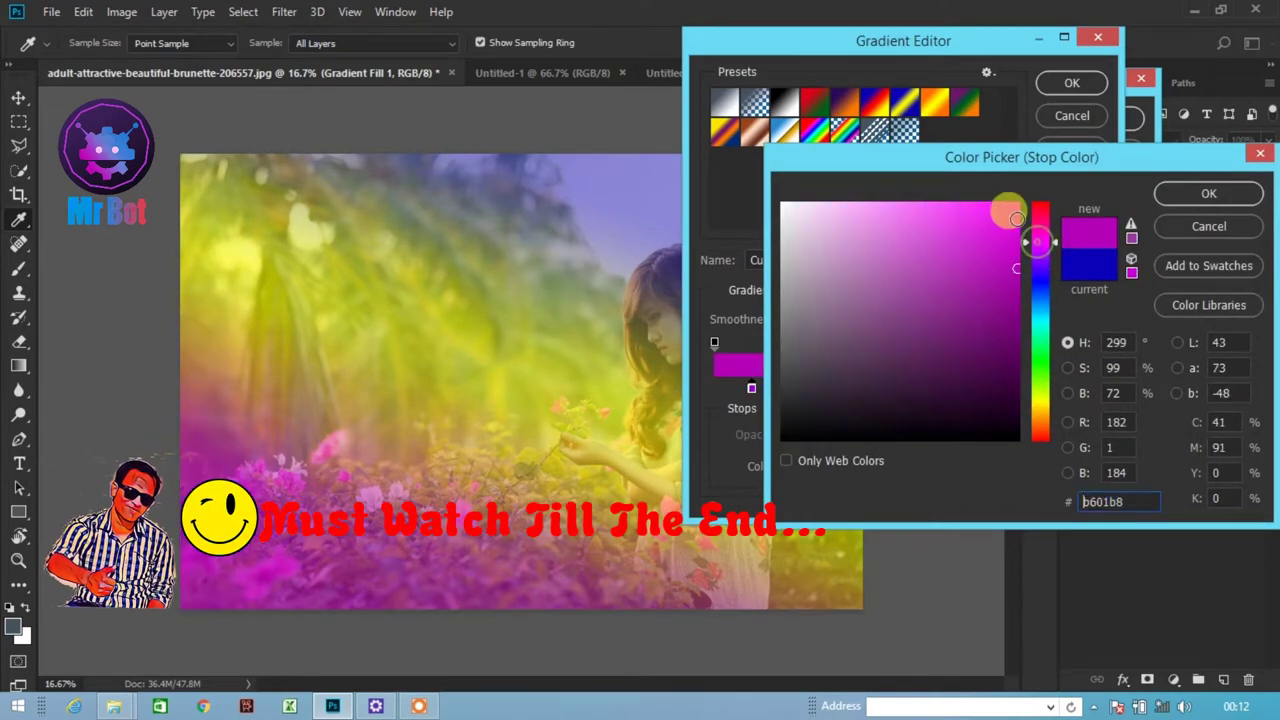
pyautogui.click(1006, 216)
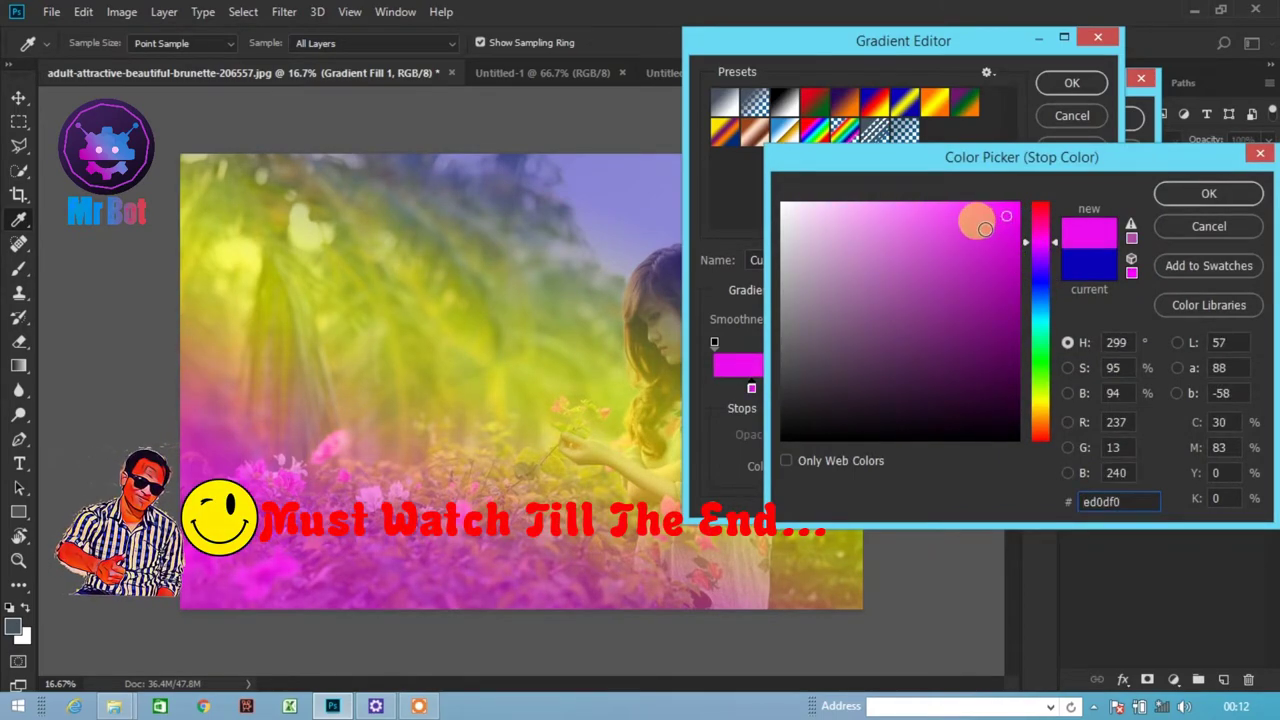
pyautogui.click(1203, 196)
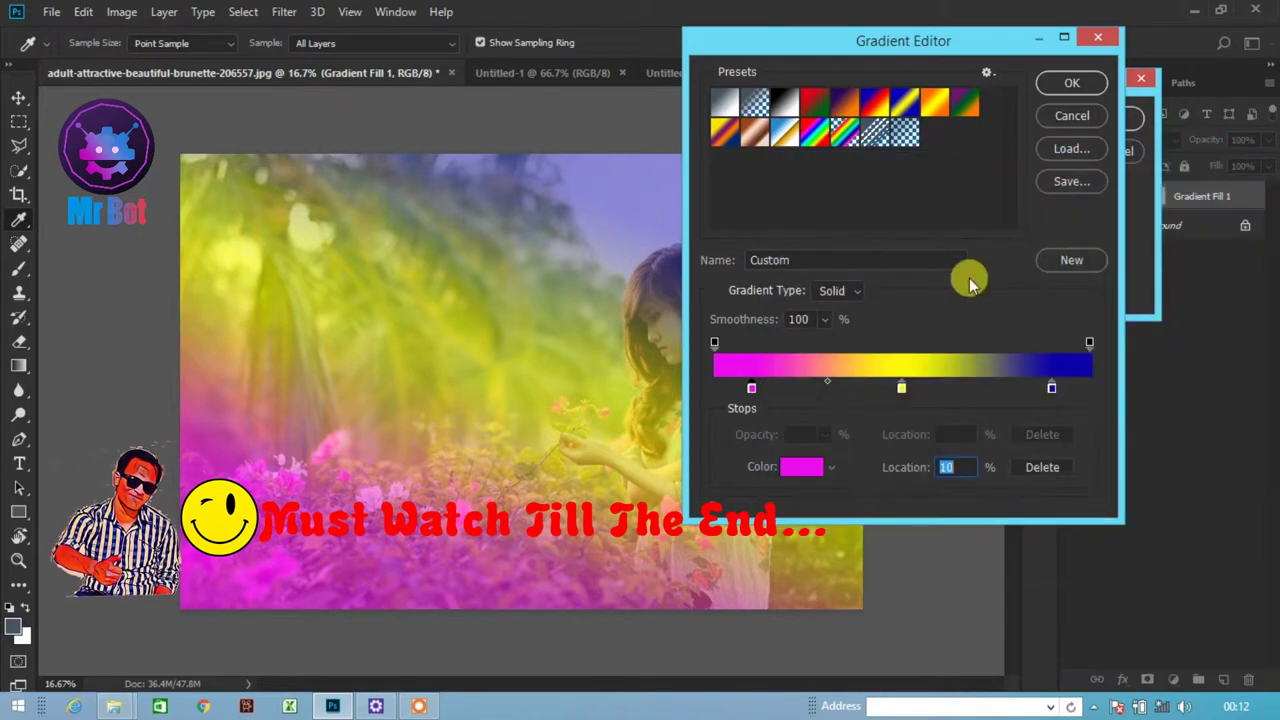
# - Recolour the 90% stop to bright green and apply the magenta-yellow-green gradient
pyautogui.click(1052, 387)
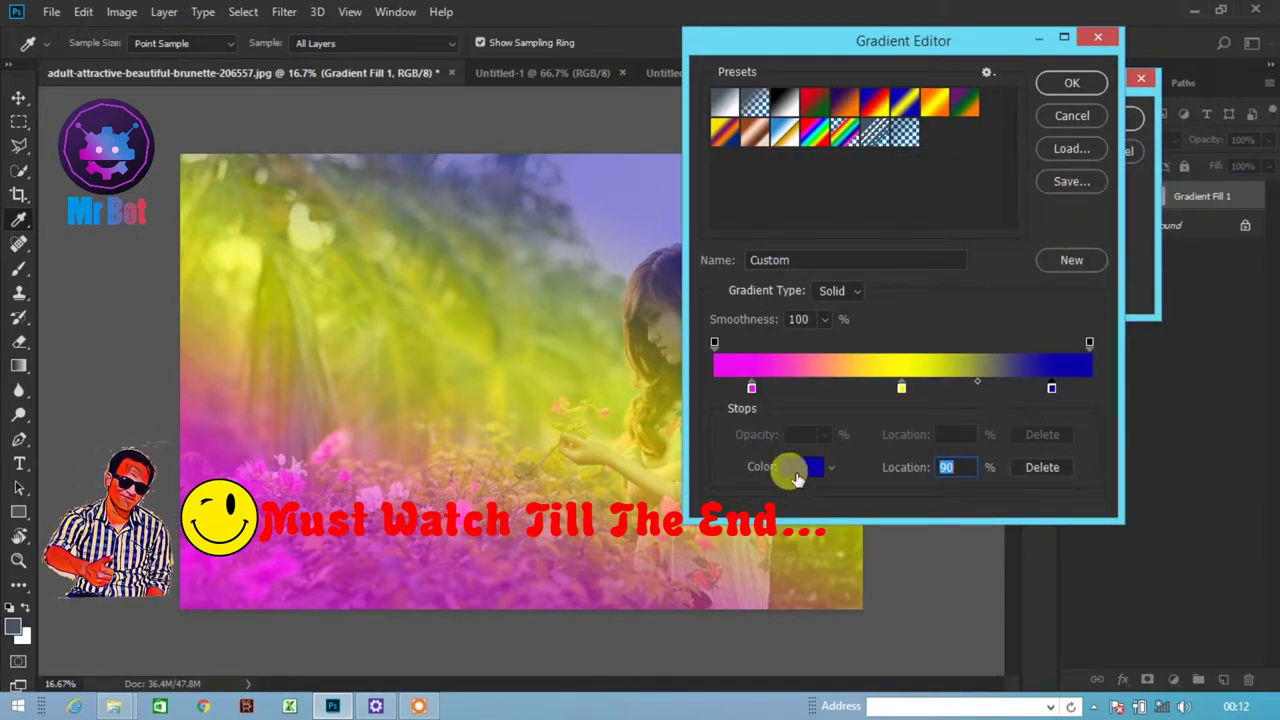
pyautogui.click(801, 468)
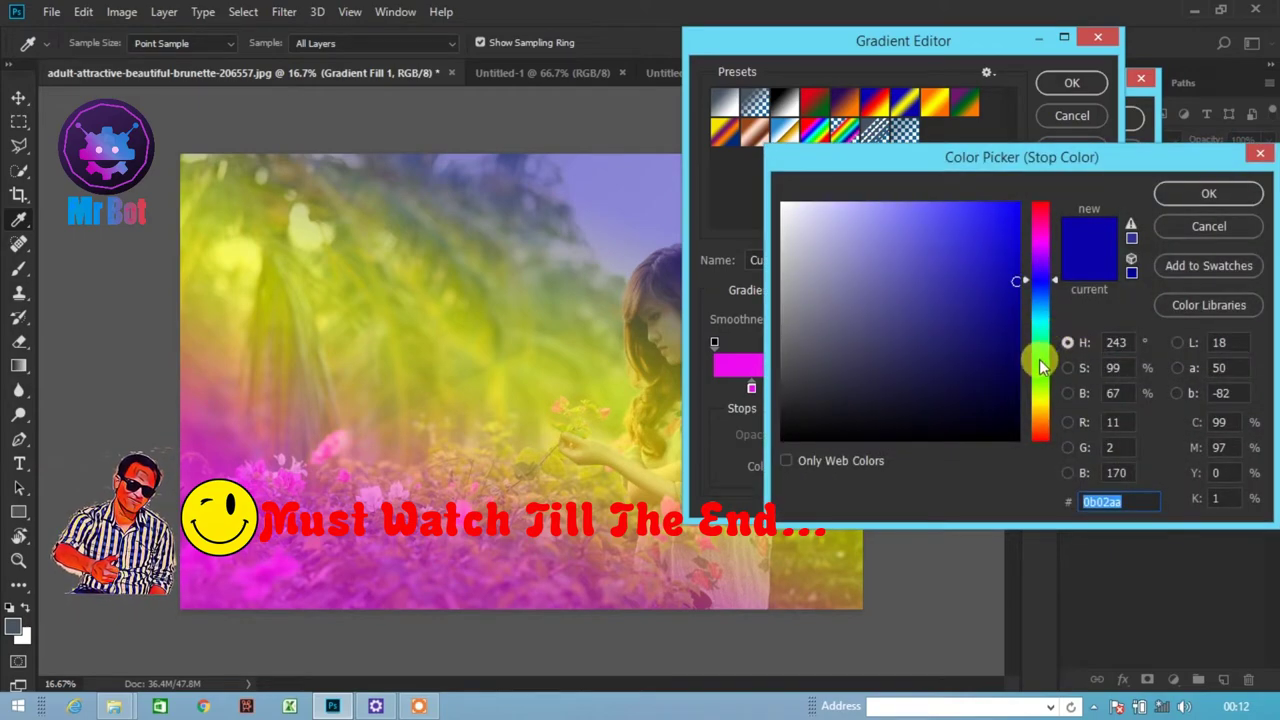
pyautogui.click(1040, 358)
pyautogui.click(1007, 224)
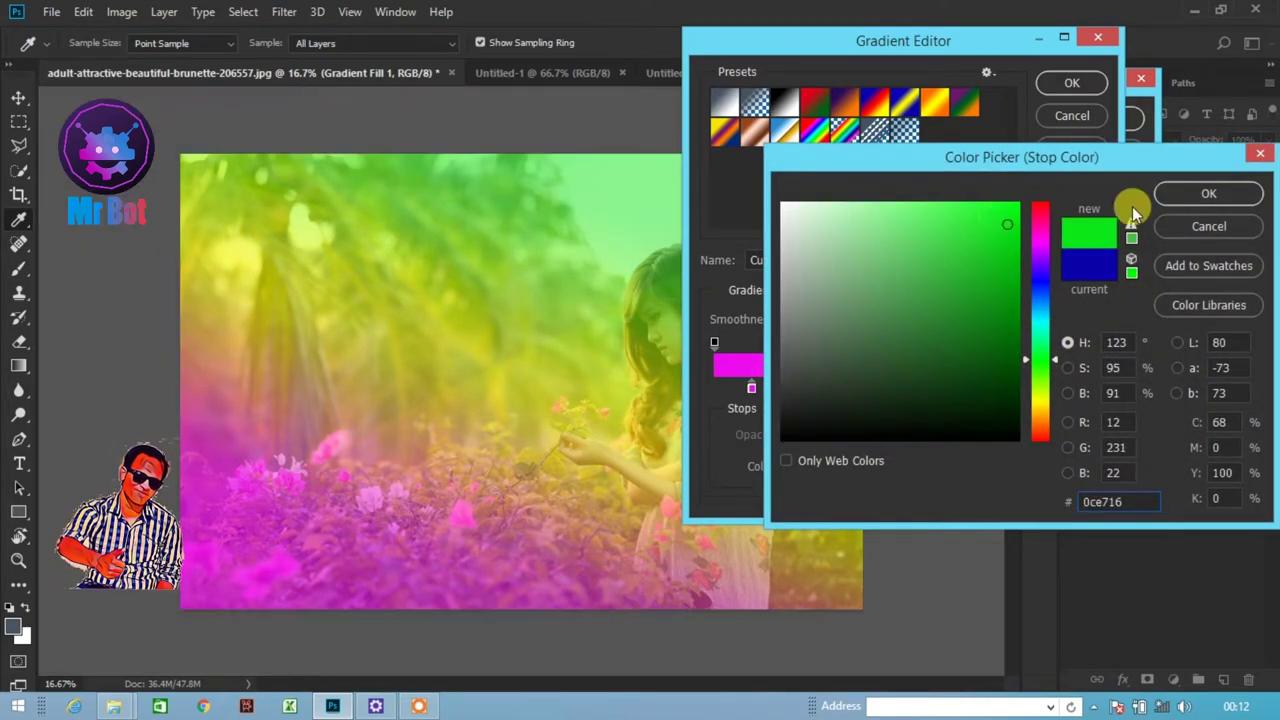
pyautogui.click(1180, 196)
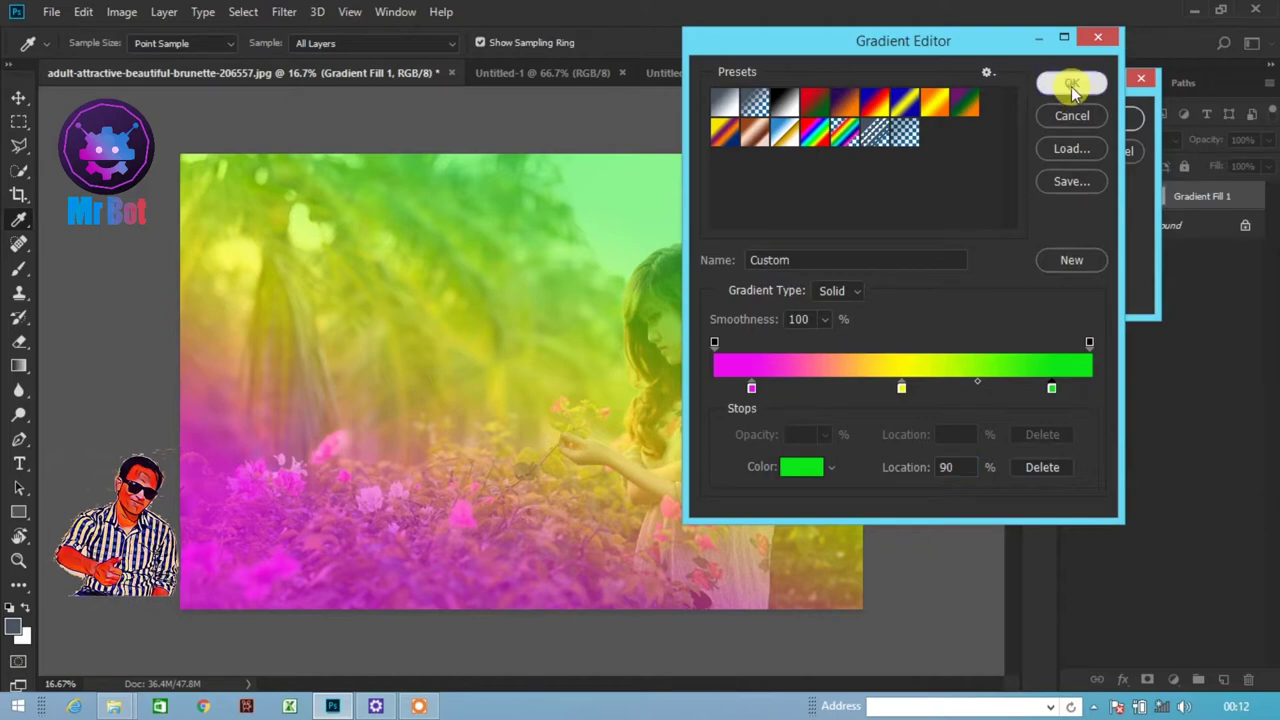
pyautogui.click(1070, 86)
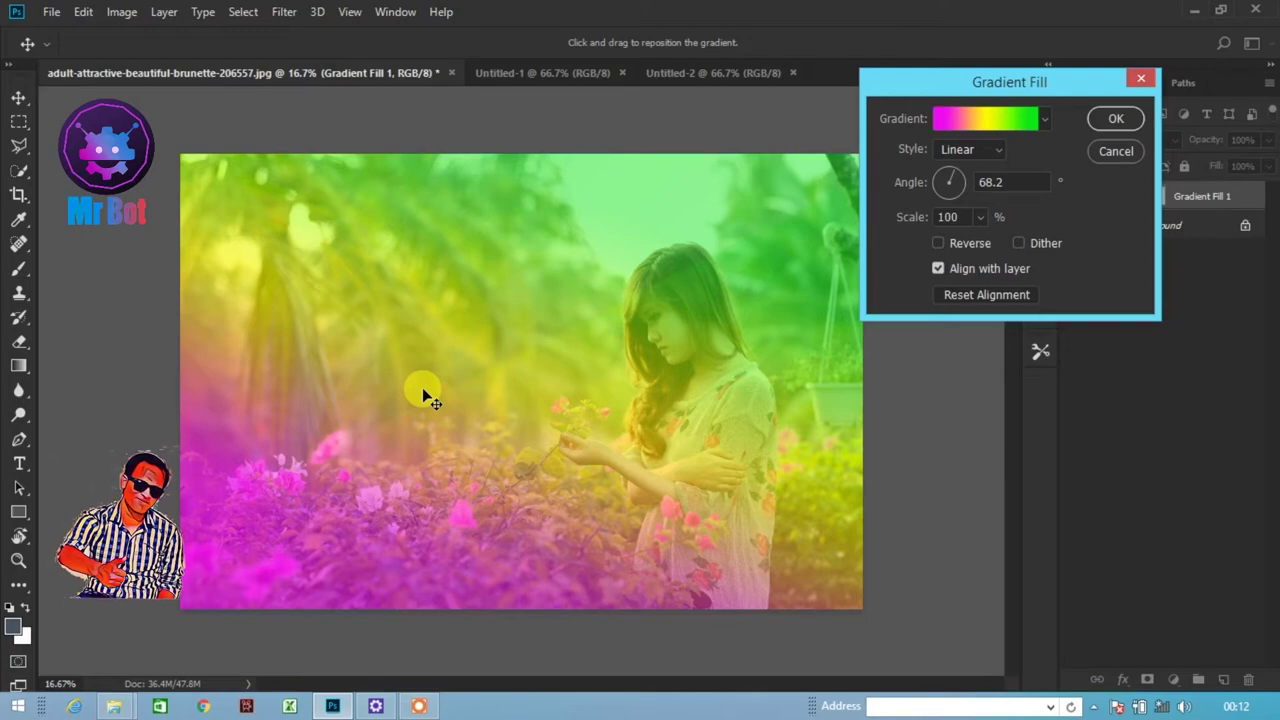
pyautogui.click(1130, 118)
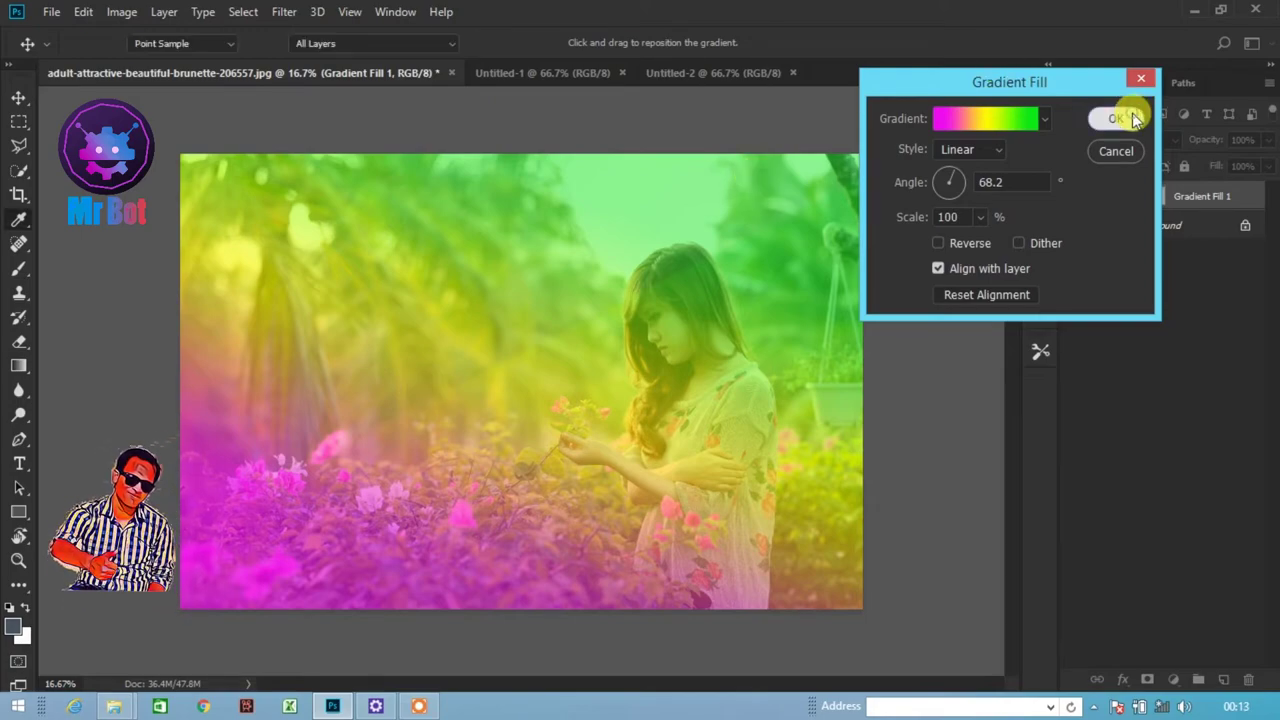
# - Preview blend modes on Gradient Fill 1 and settle on Linear Burn
pyautogui.click(1084, 140)
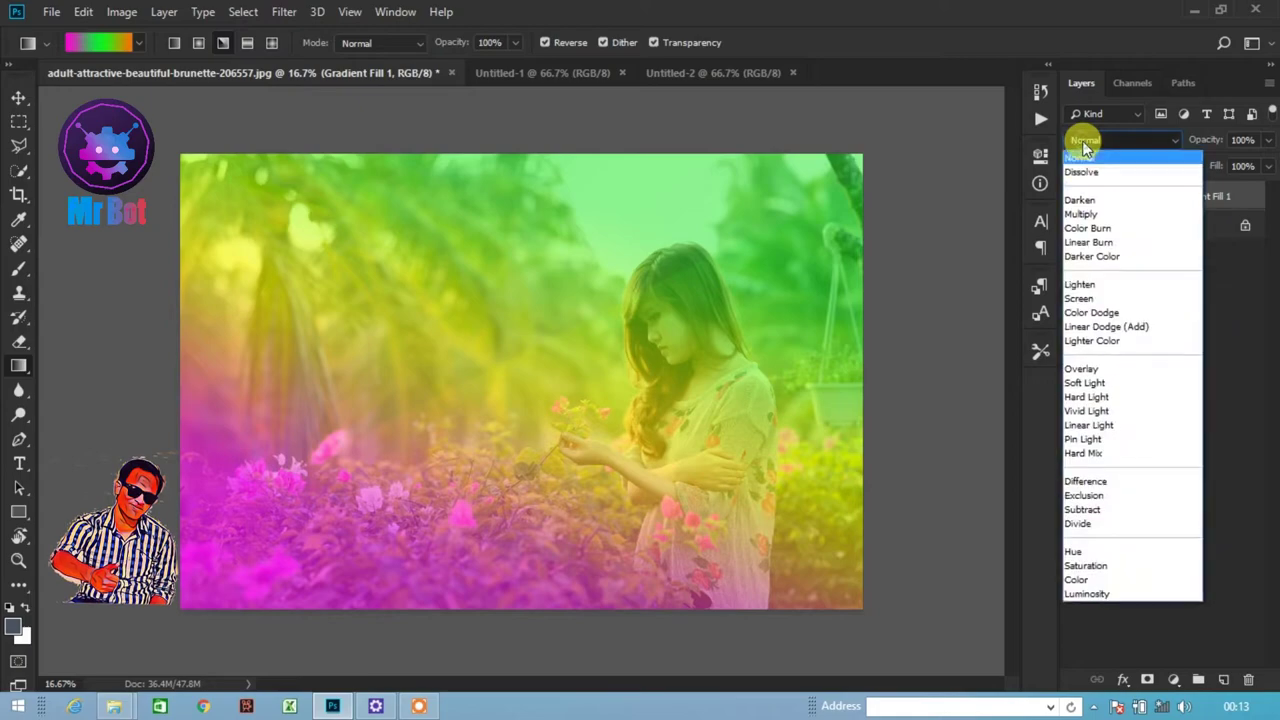
pyautogui.click(1080, 594)
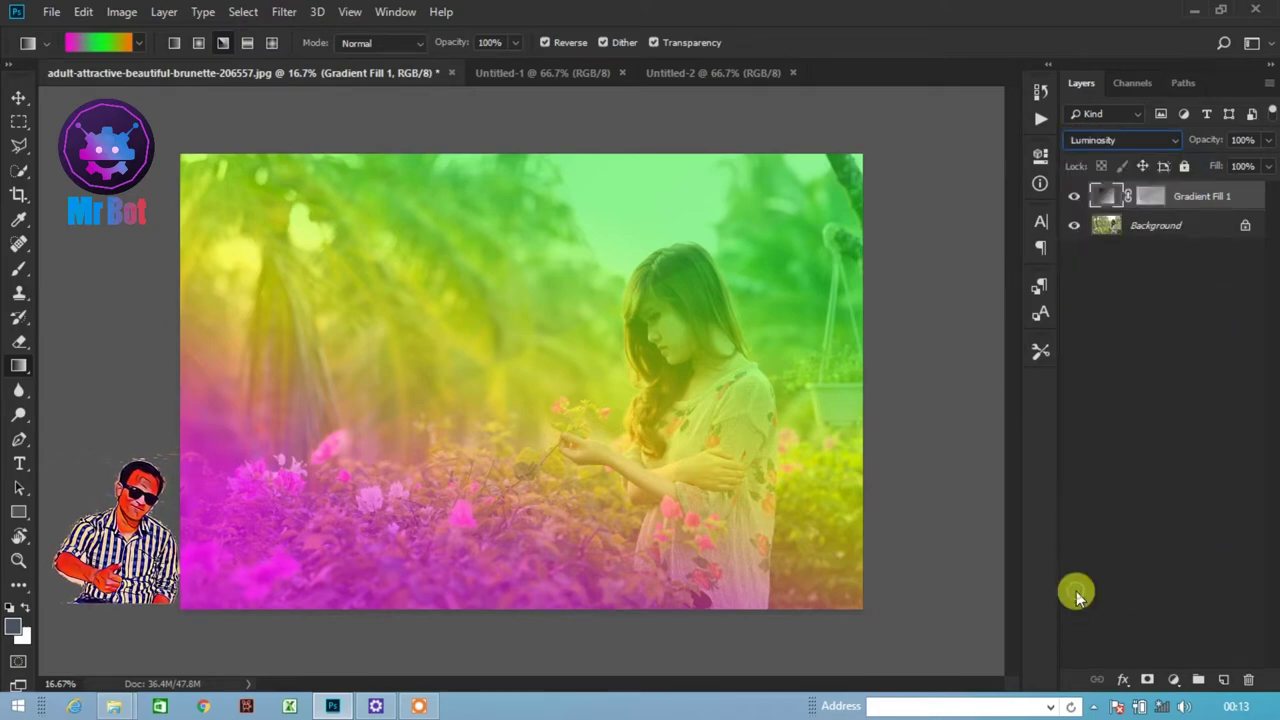
pyautogui.press('Up')
pyautogui.press('Down')
pyautogui.press('Up')
pyautogui.press('Up')
pyautogui.press('Up')
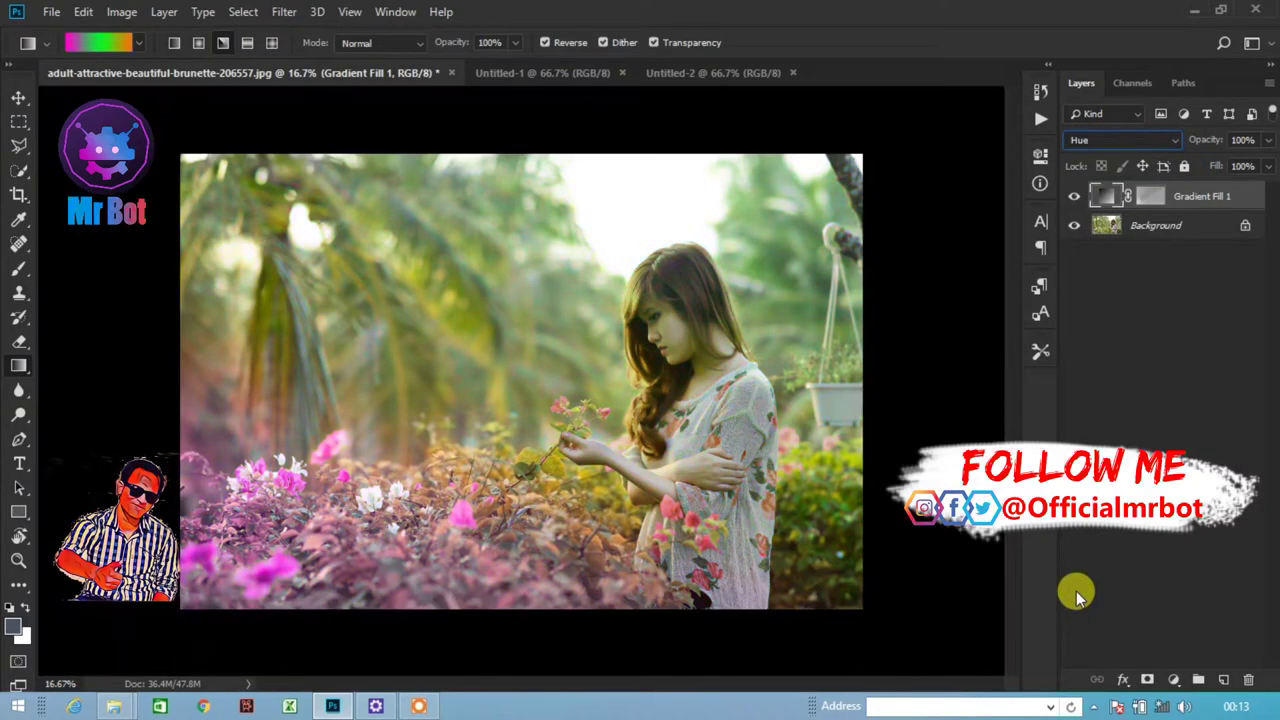
pyautogui.press('Up')
pyautogui.press('Up')
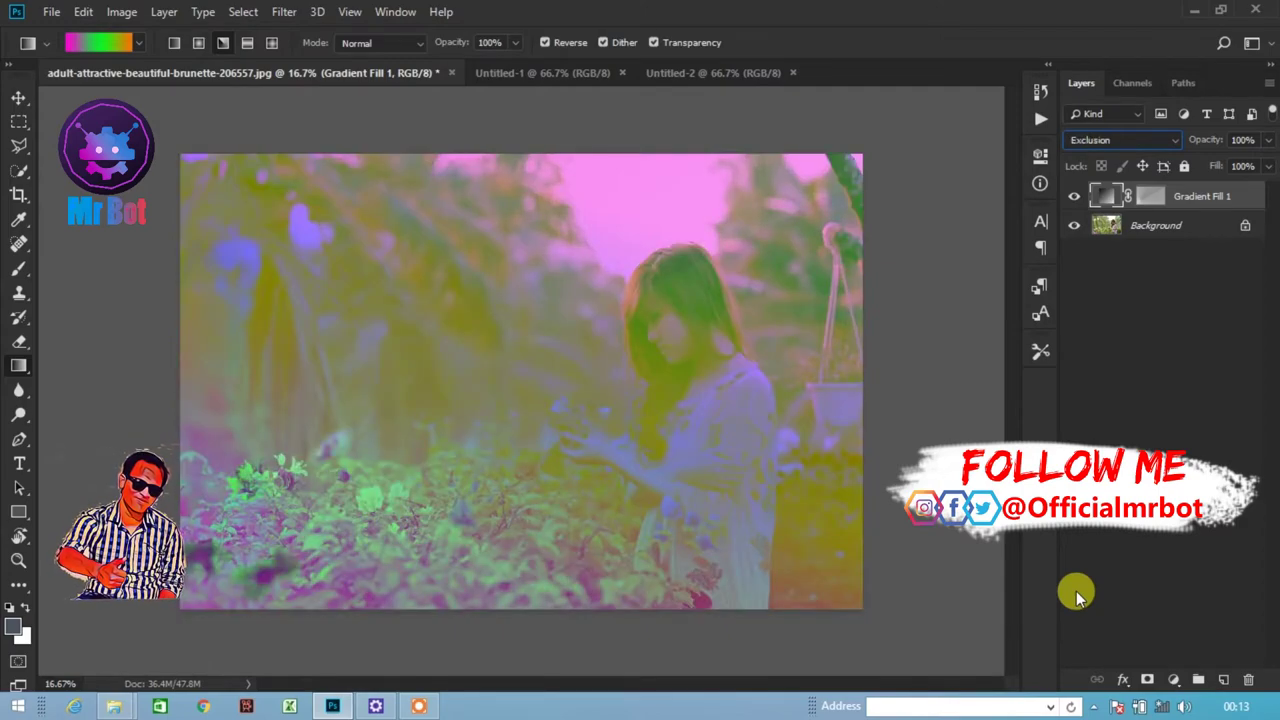
pyautogui.press('Up')
pyautogui.press('Up')
pyautogui.press('Up')
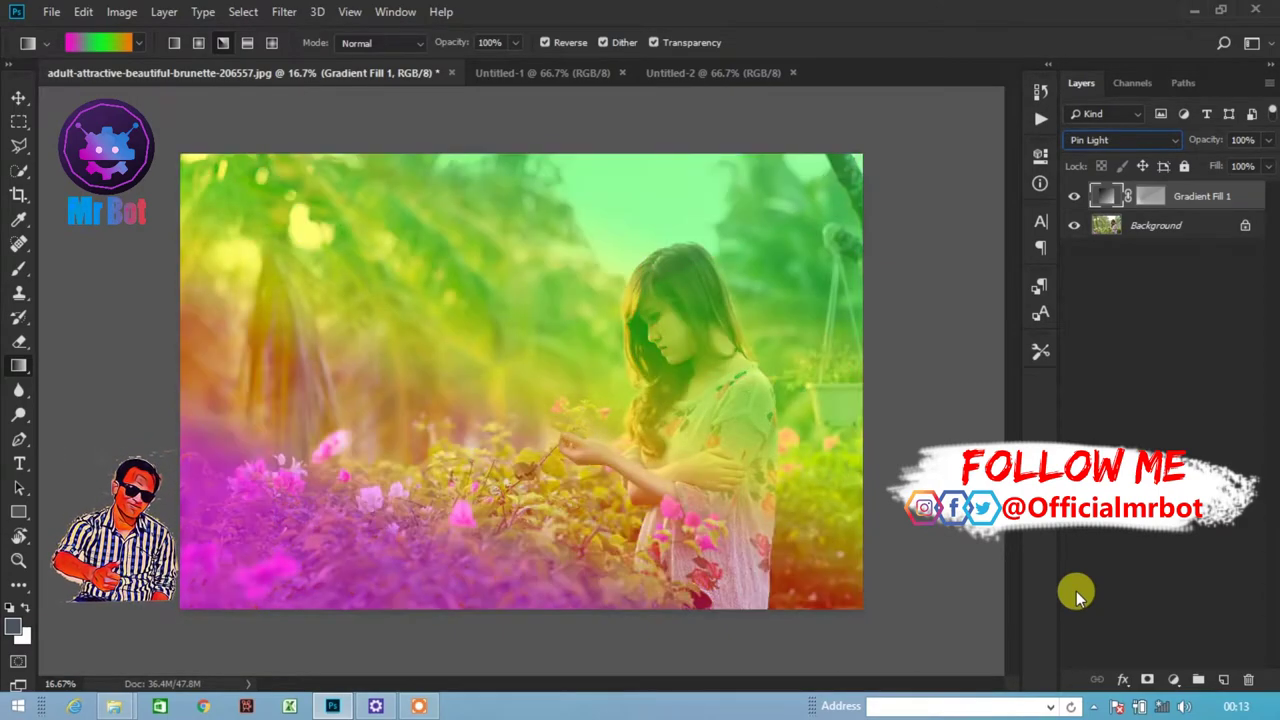
pyautogui.press('Up')
pyautogui.press('Up')
pyautogui.press('Up')
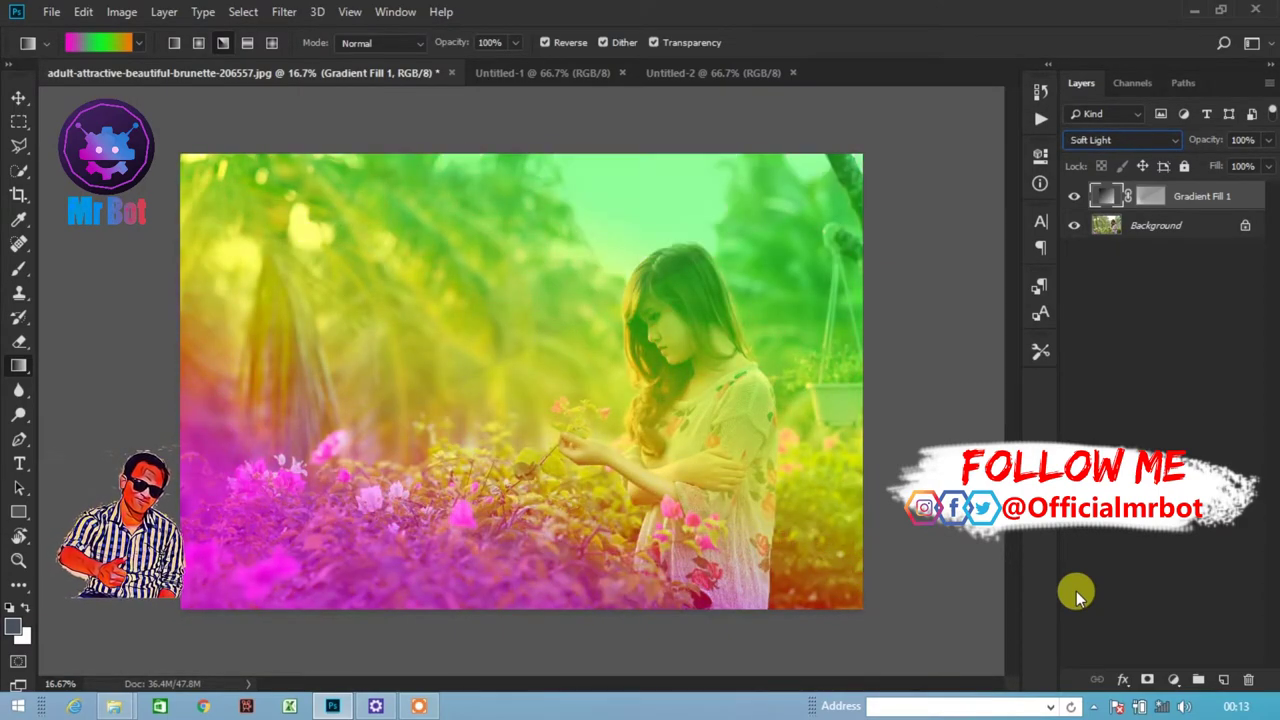
pyautogui.press('Up')
pyautogui.press('Up')
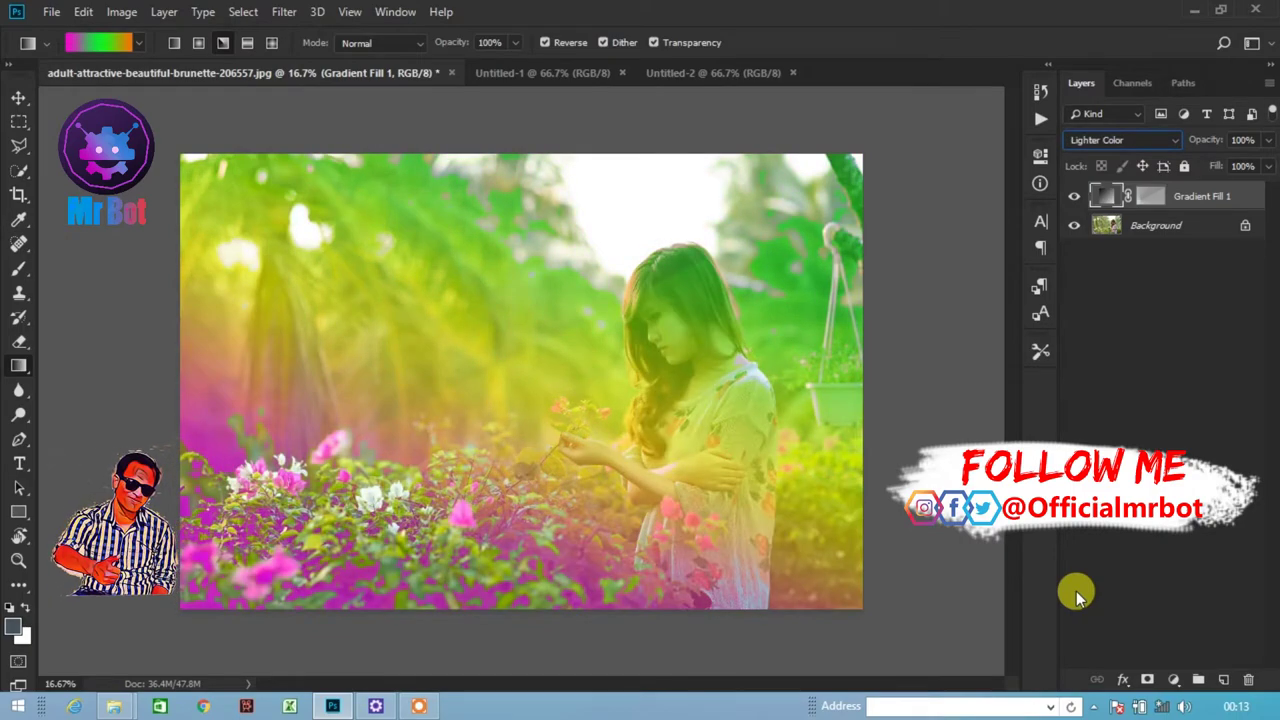
pyautogui.press('Up')
pyautogui.press('Up')
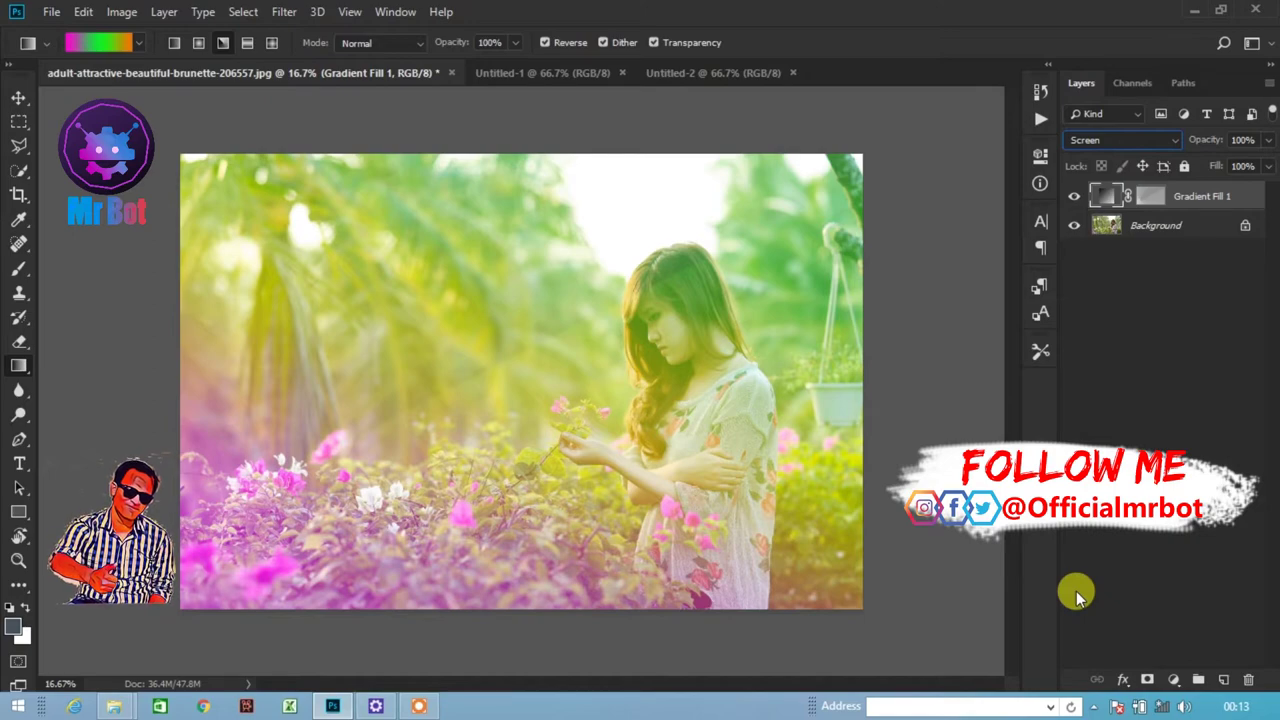
pyautogui.press('Up')
pyautogui.press('Up')
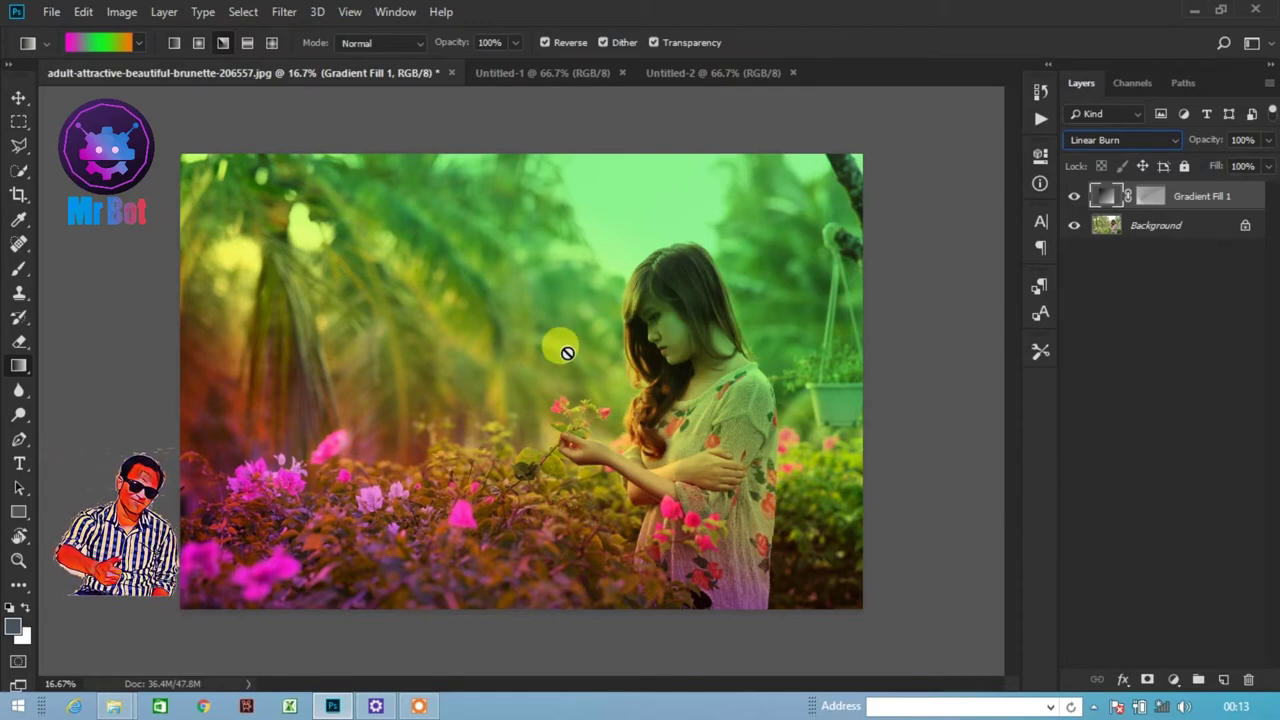
pyautogui.click(1152, 197)
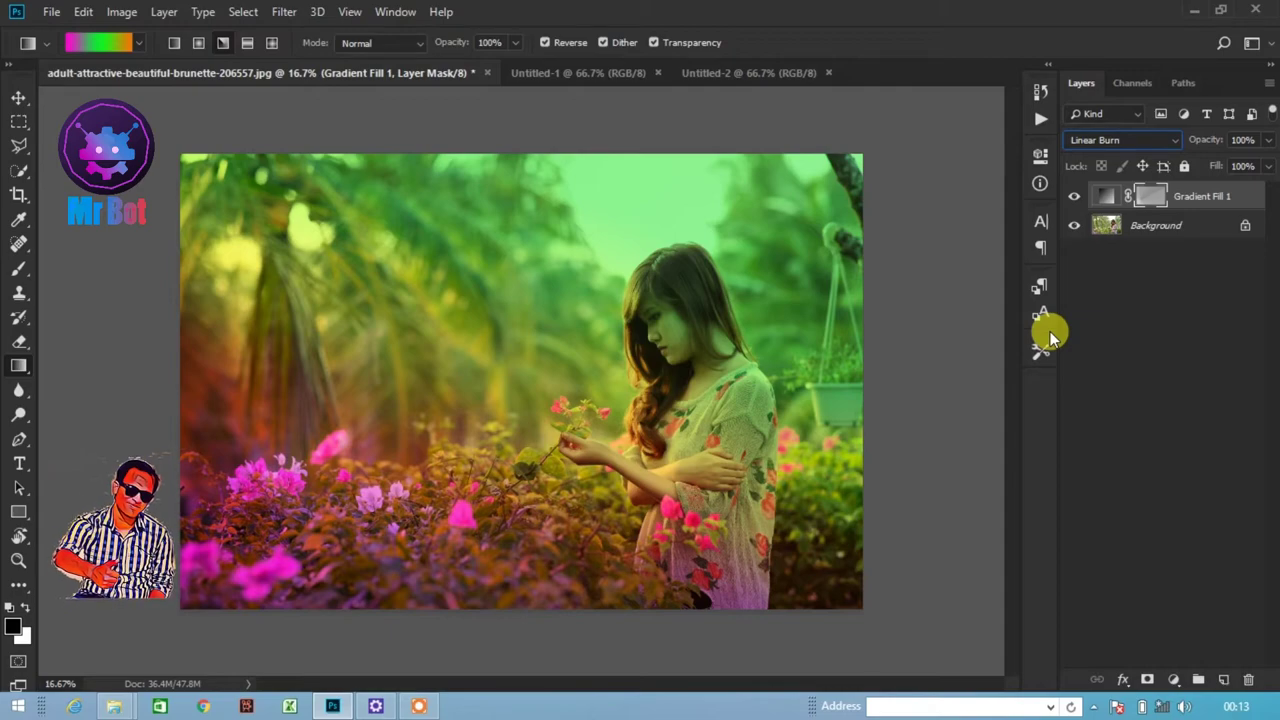
# - Switch the fill's gradient to Noise type with randomized blue-cyan-green colours
pyautogui.doubleClick(1108, 200)
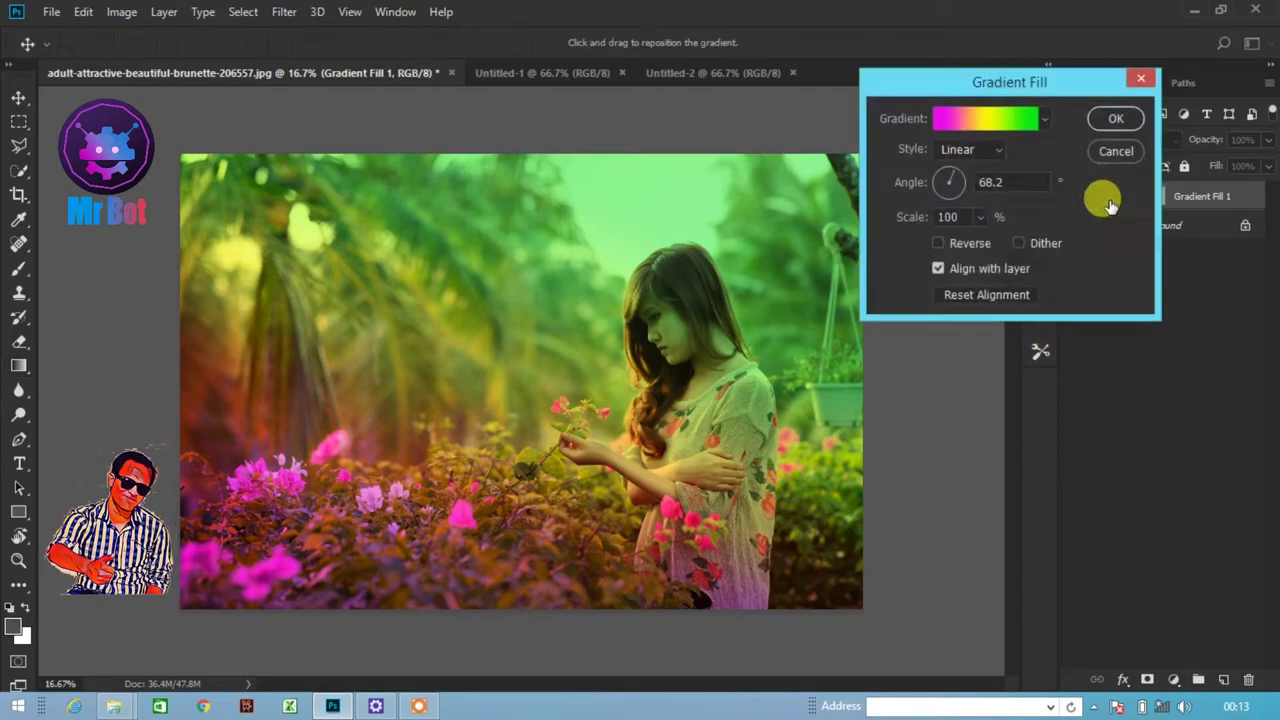
pyautogui.click(1001, 121)
pyautogui.moveTo(876, 42); pyautogui.dragTo(894, 37)
pyautogui.click(855, 283)
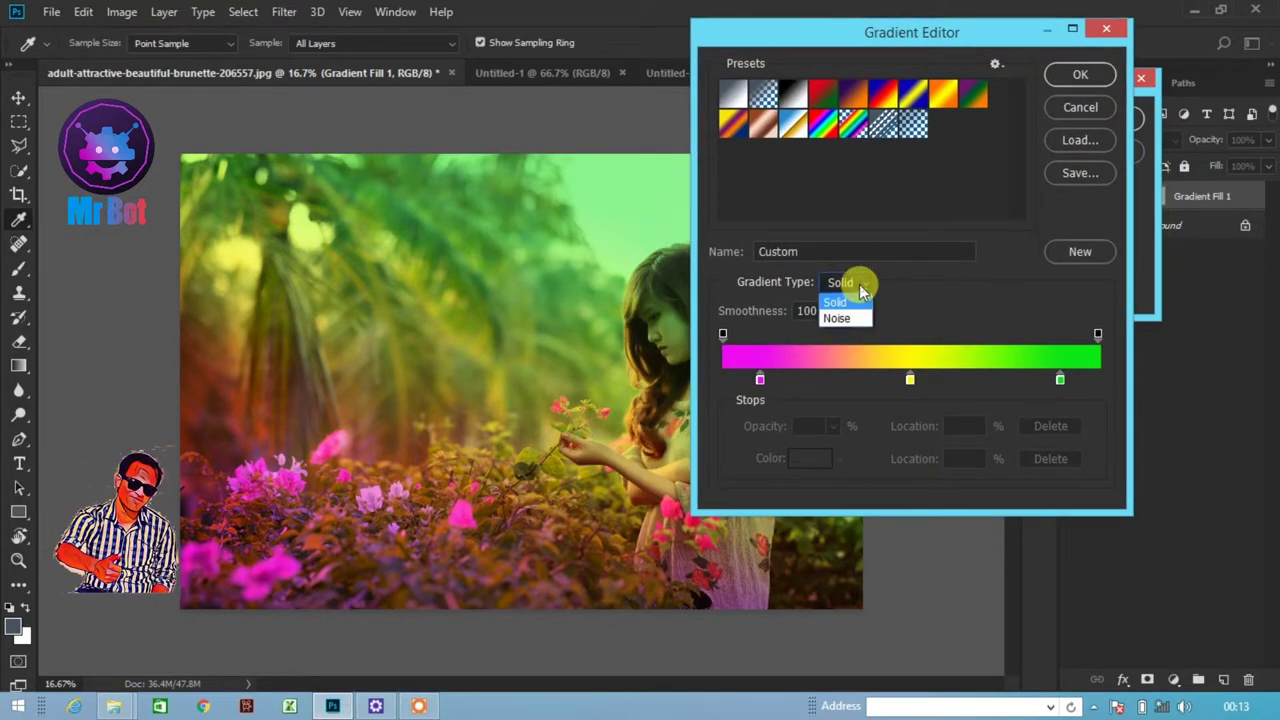
pyautogui.click(845, 319)
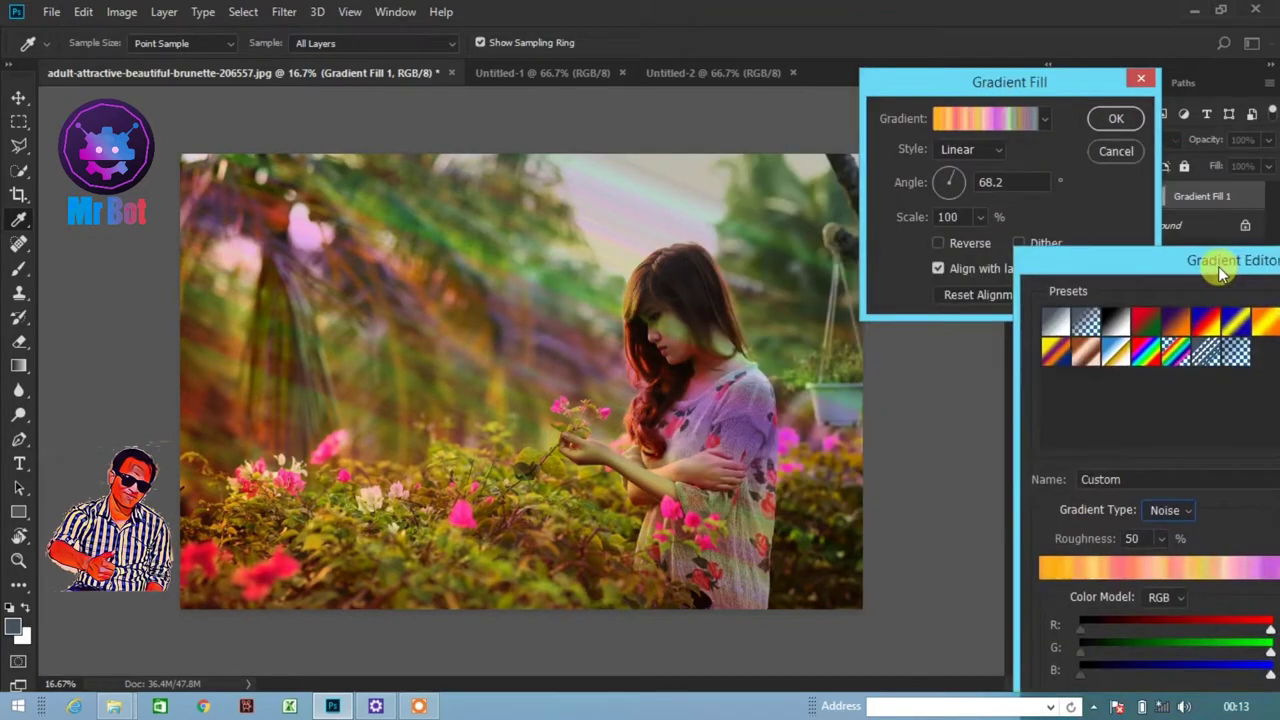
pyautogui.moveTo(936, 32); pyautogui.dragTo(1058, 64)
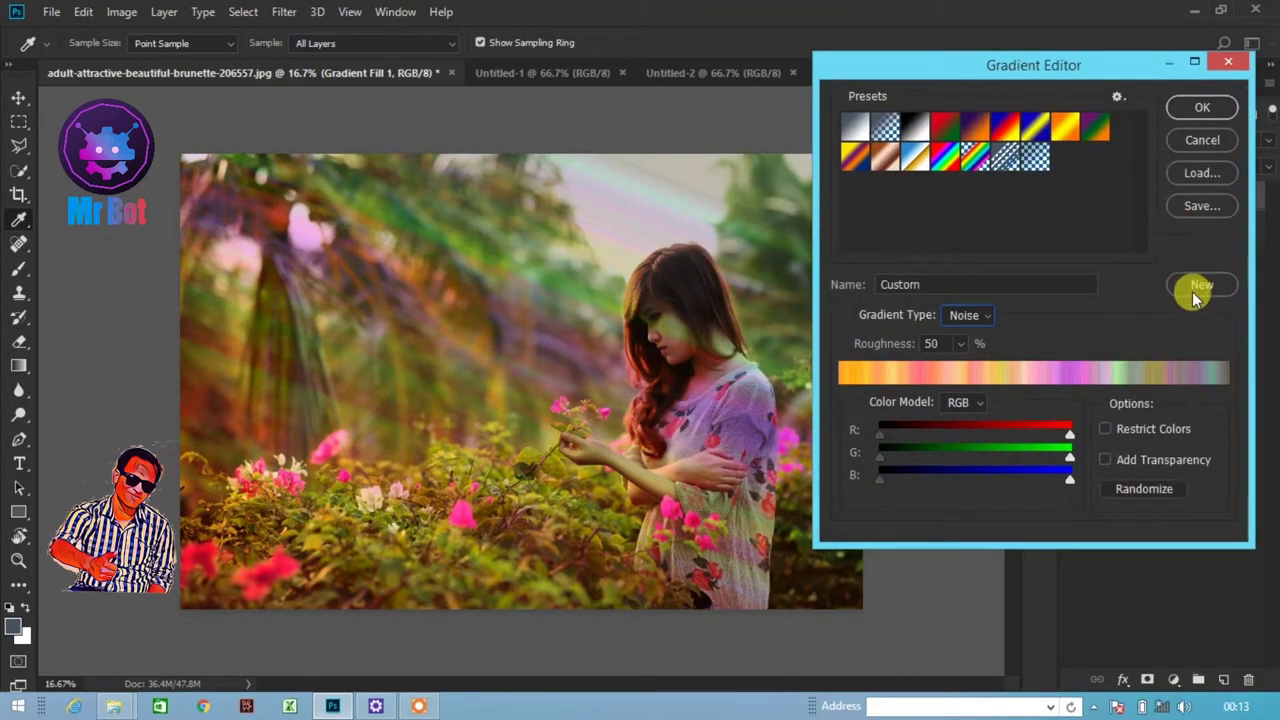
pyautogui.click(1126, 489)
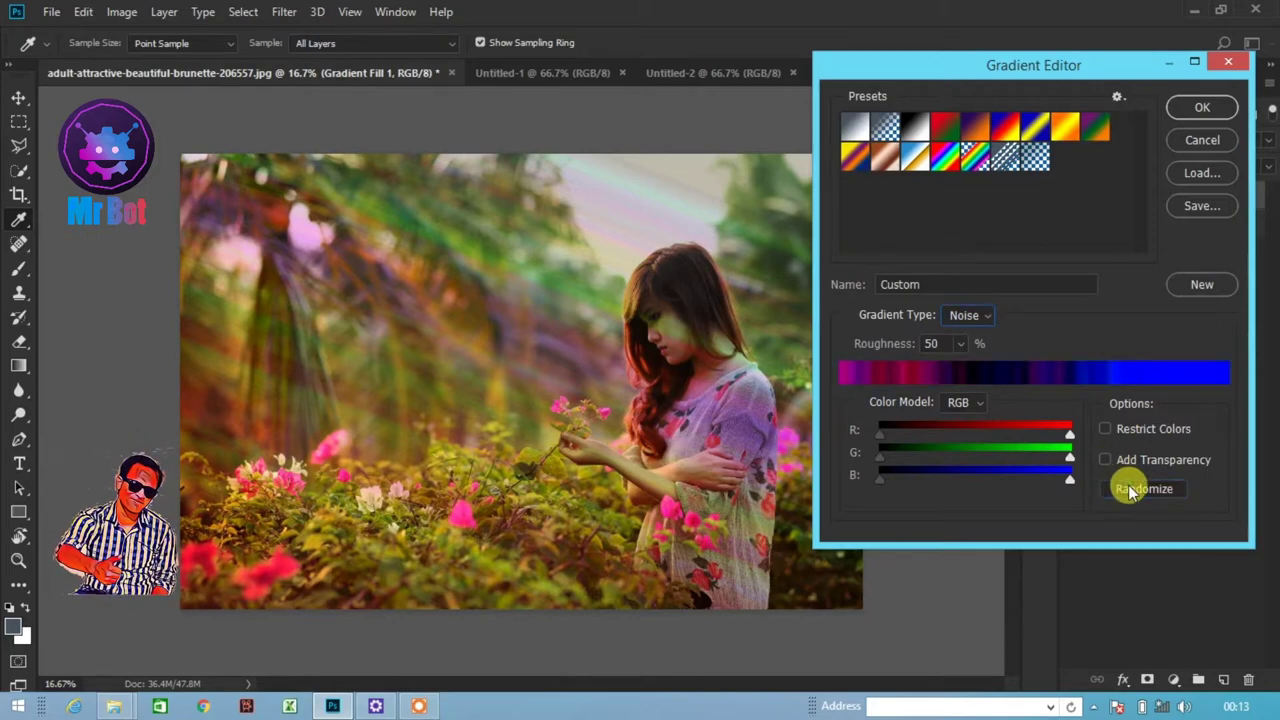
pyautogui.click(1130, 492)
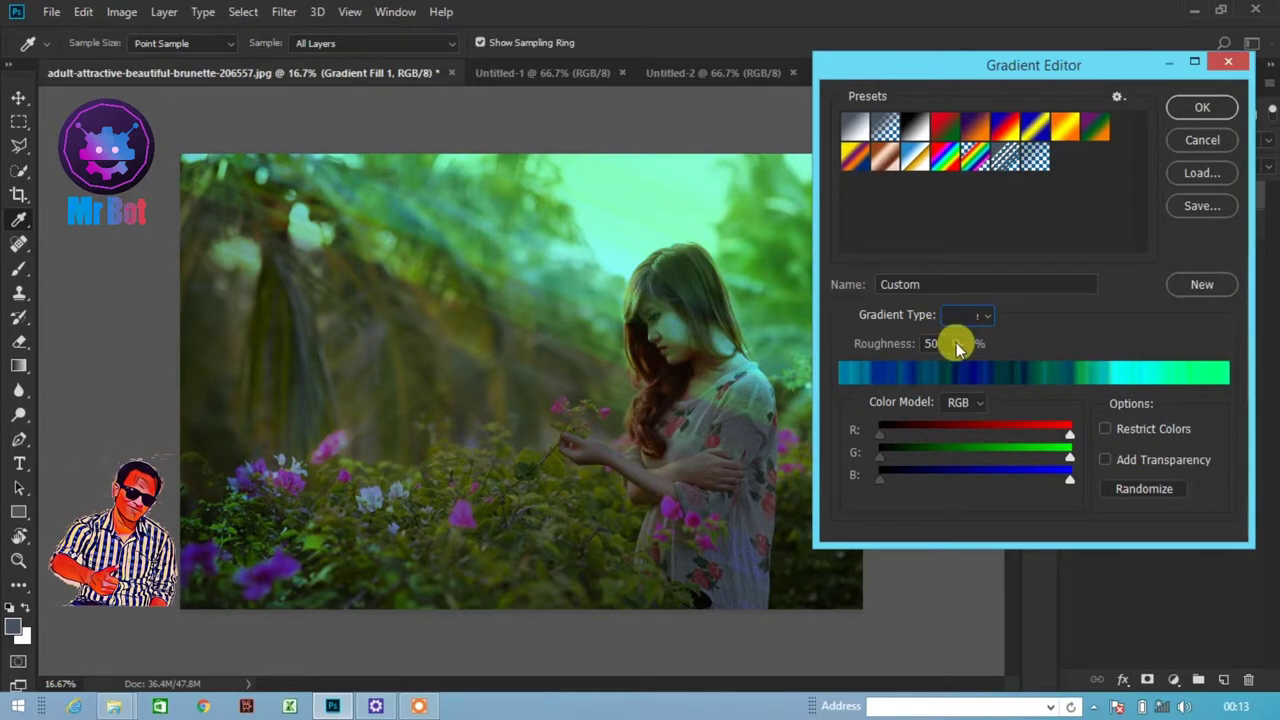
# - Set noise roughness to 42 and adjust the RGB red and green range sliders
pyautogui.click(958, 343)
pyautogui.moveTo(963, 368)
pyautogui.mouseDown()
pyautogui.moveTo(1006, 367)
pyautogui.moveTo(956, 379)
pyautogui.mouseUp()
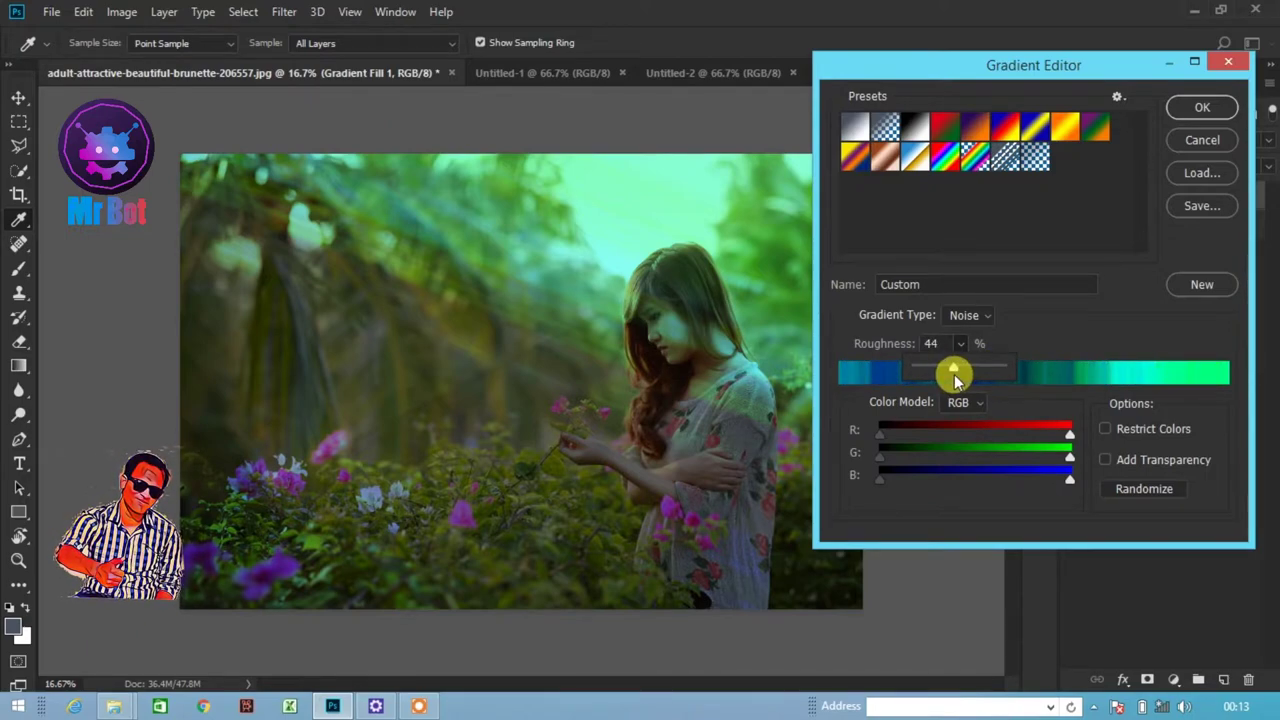
pyautogui.click(1031, 340)
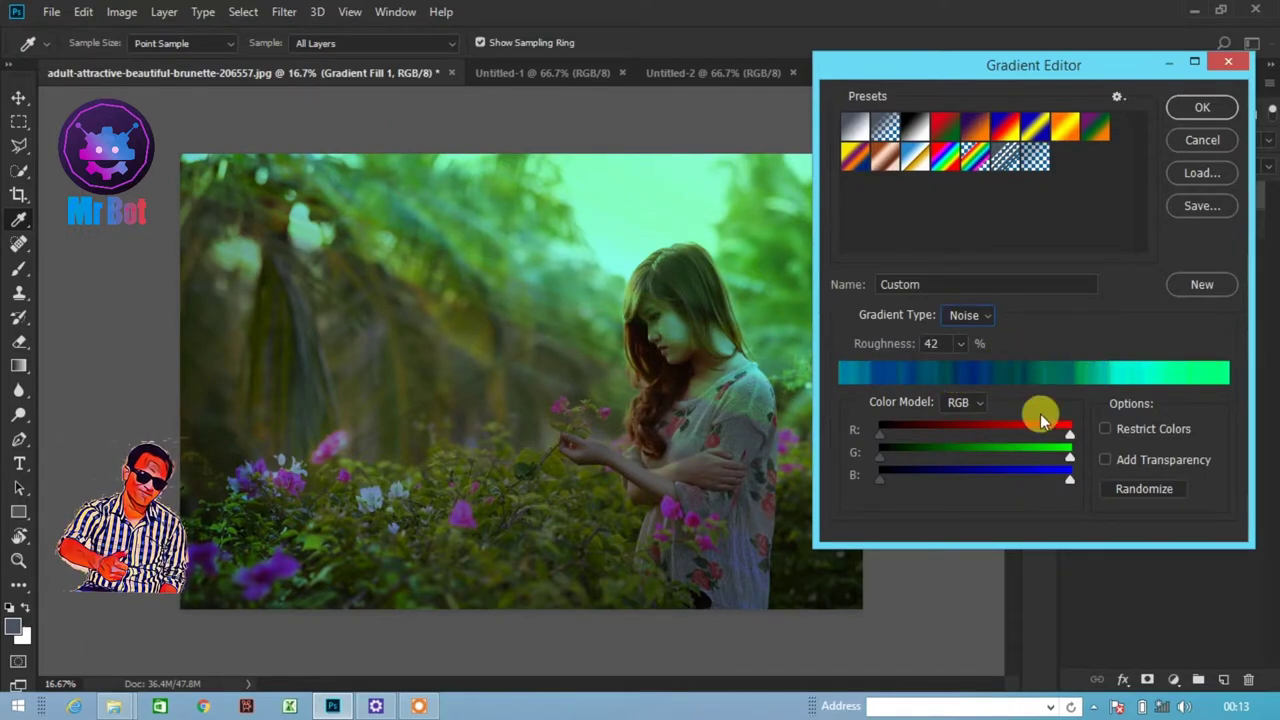
pyautogui.moveTo(1068, 436); pyautogui.dragTo(1032, 436)
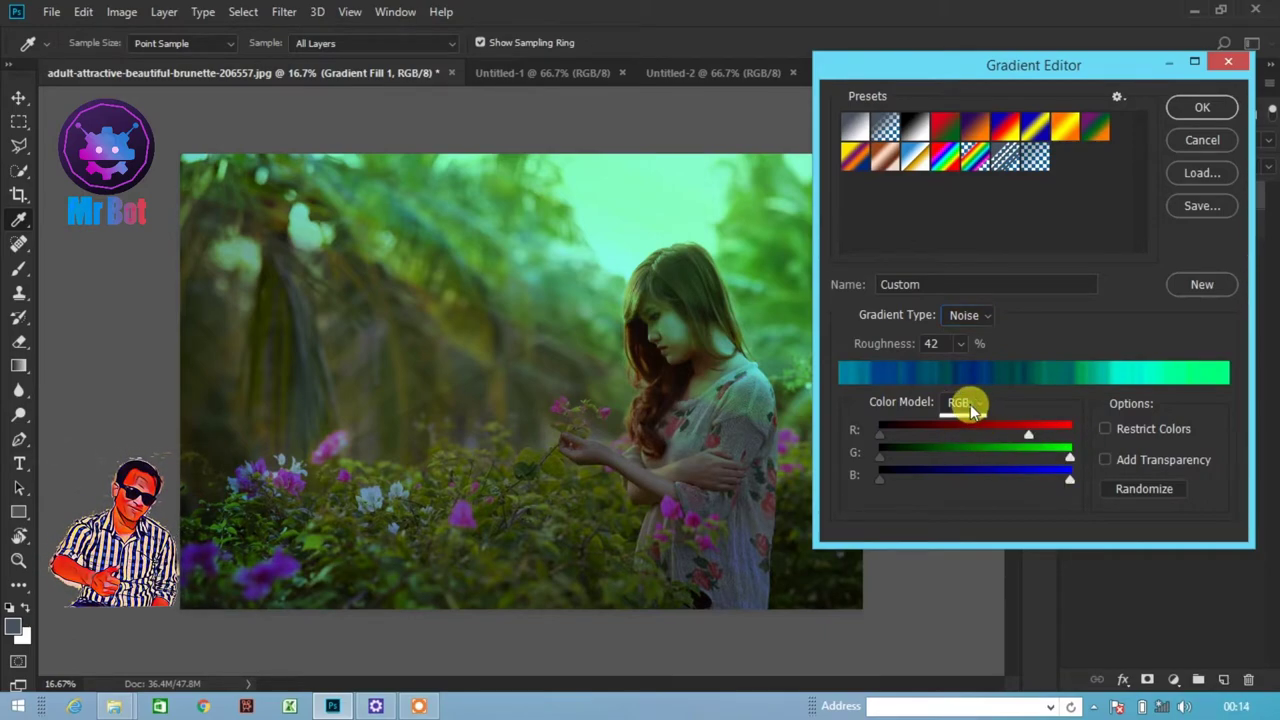
pyautogui.click(965, 402)
pyautogui.click(960, 418)
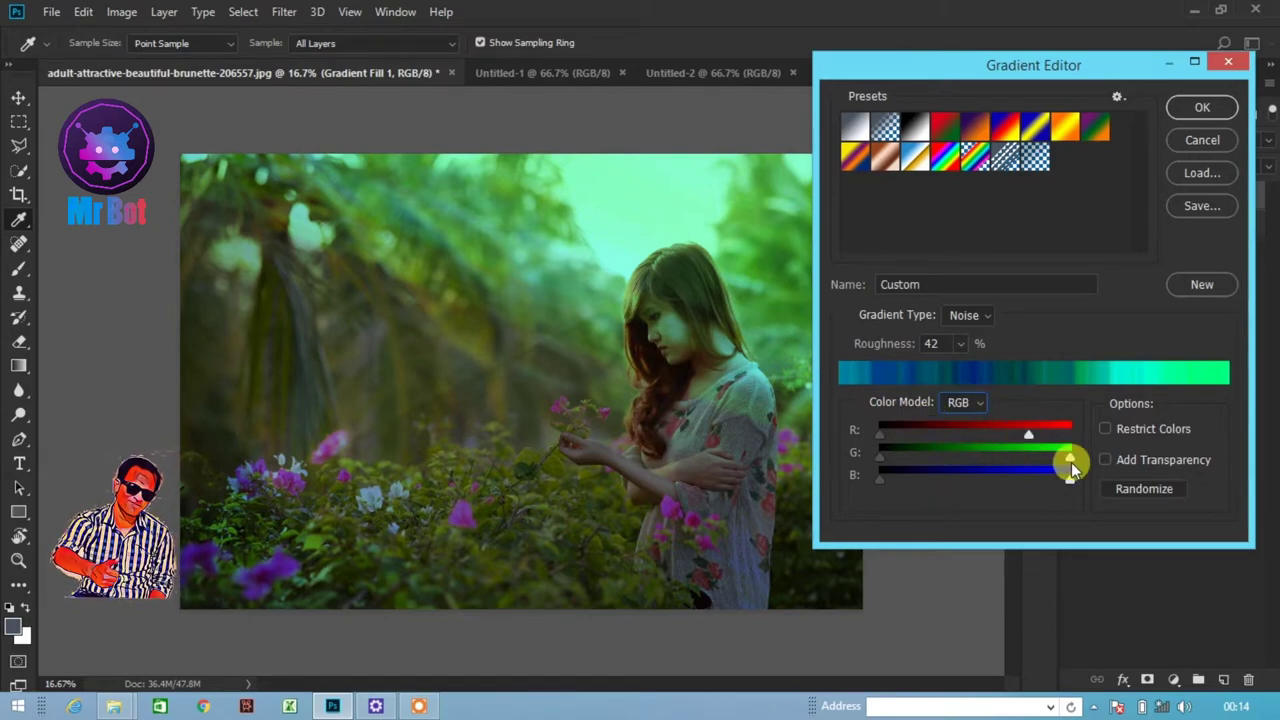
pyautogui.moveTo(1067, 460); pyautogui.dragTo(1114, 470)
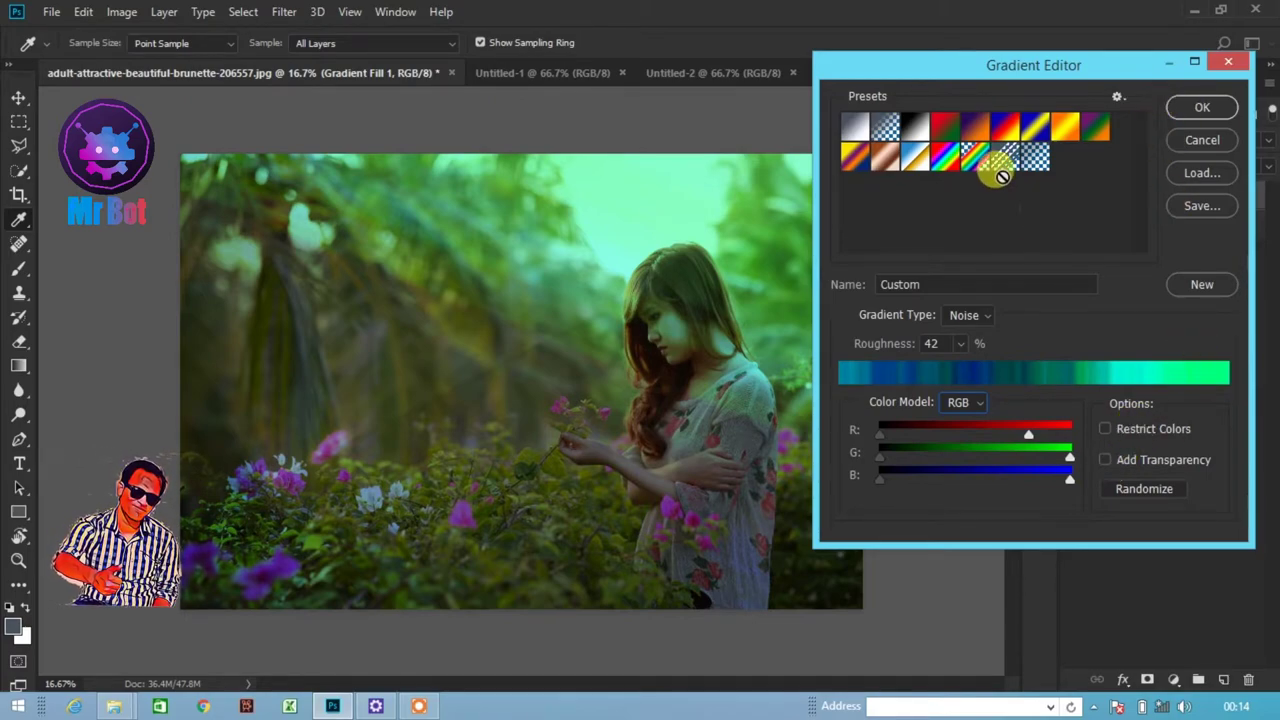
pyautogui.moveTo(1079, 72); pyautogui.dragTo(971, 97)
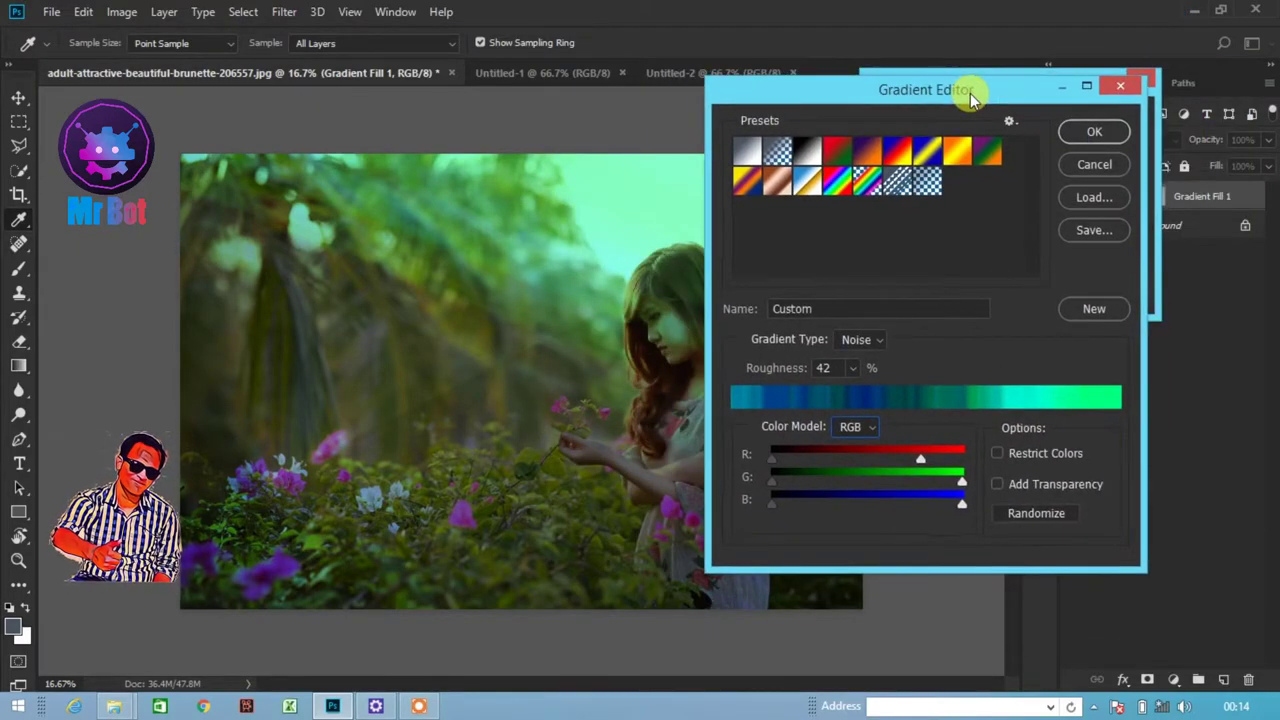
# - Append the Photographic Toning gradient set to the existing presets
pyautogui.click(1009, 122)
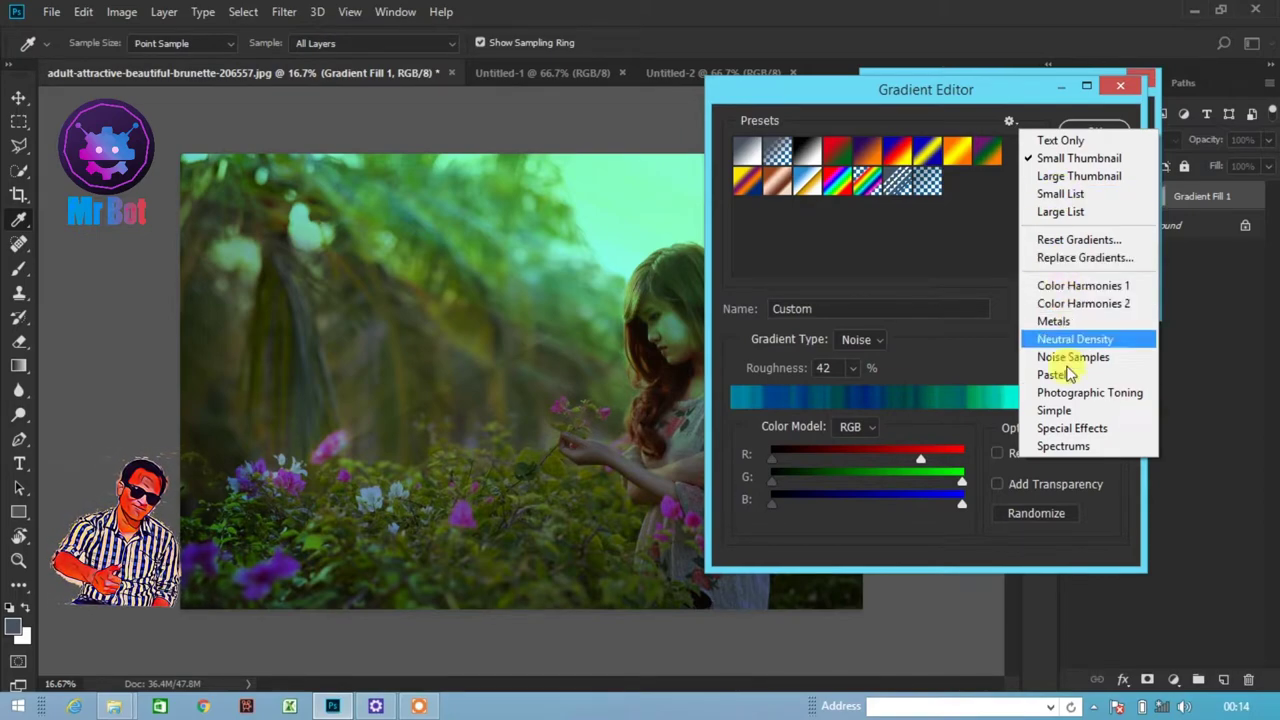
pyautogui.click(1078, 398)
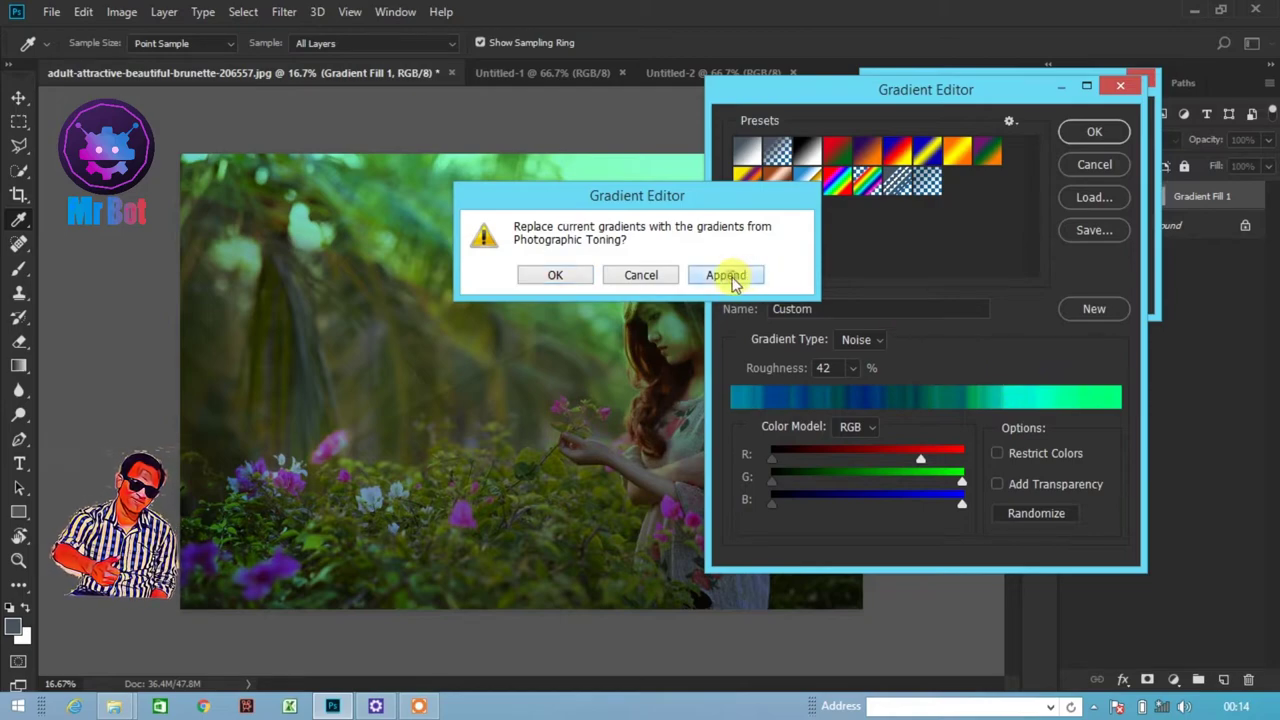
pyautogui.click(731, 278)
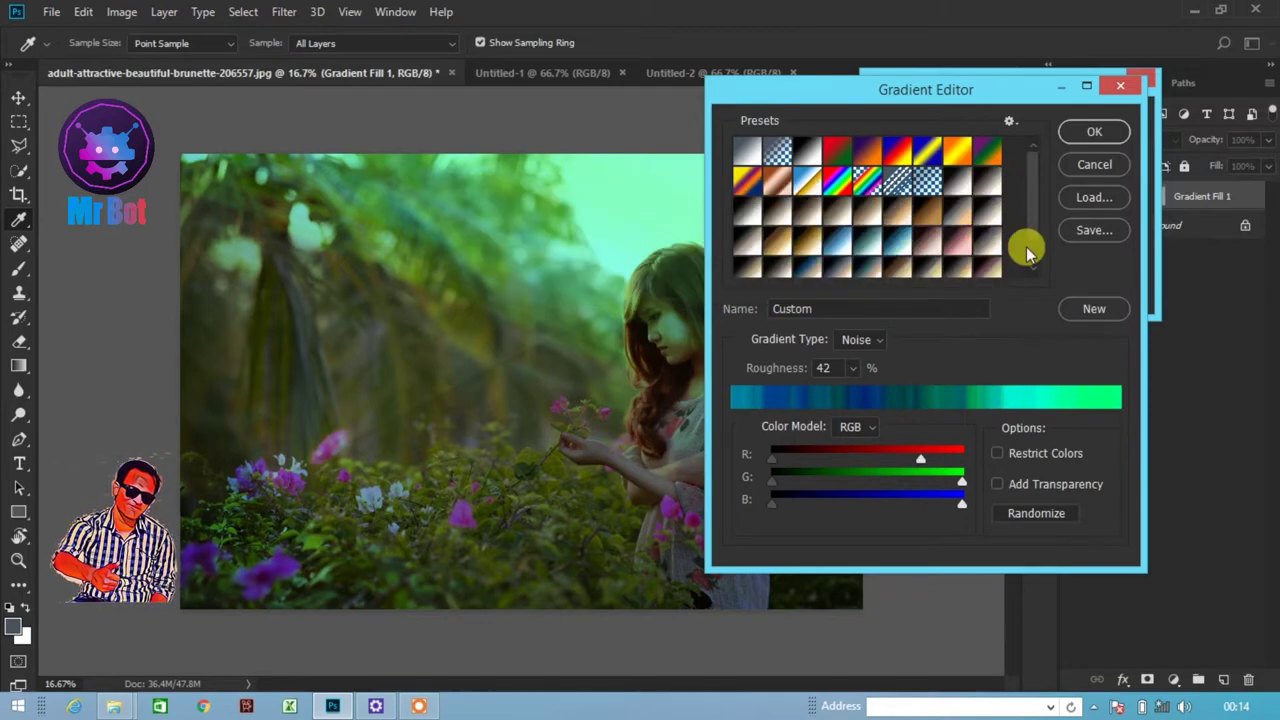
pyautogui.scroll(-1, 1027, 249)
# - Try sepia and copper toning presets, then apply Gold-Selenium 1 to the portrait
pyautogui.click(988, 180)
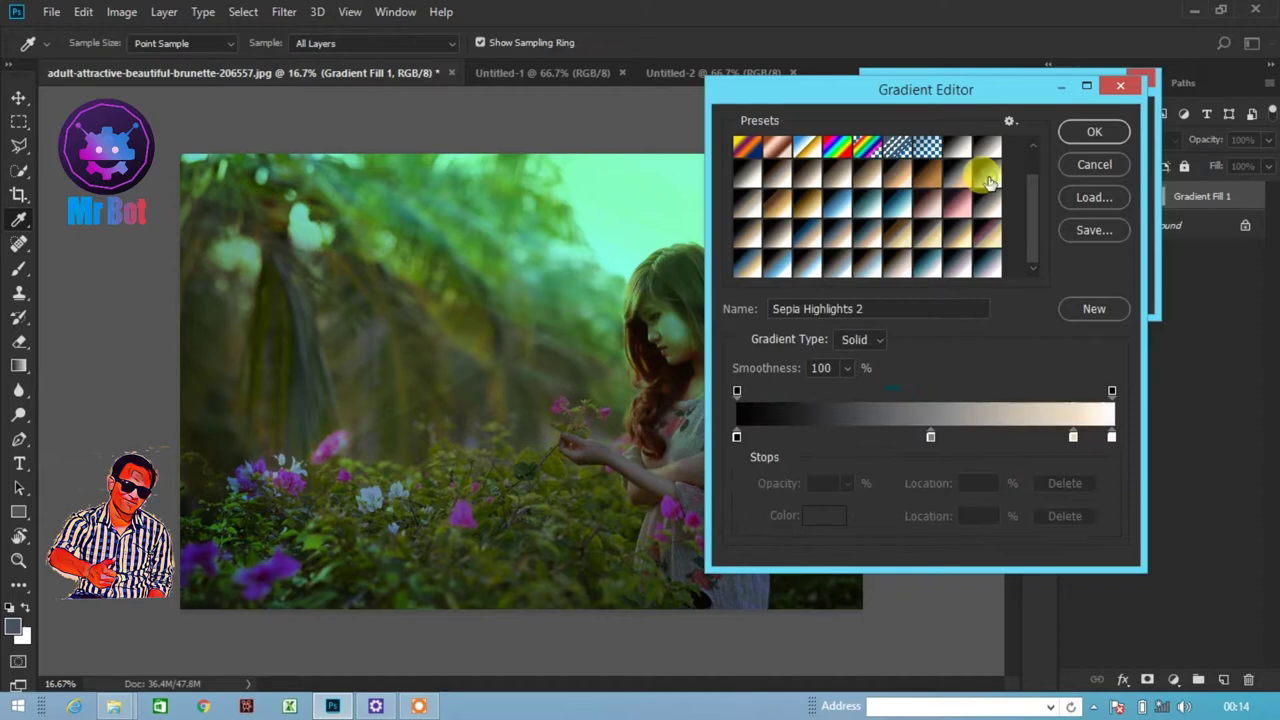
pyautogui.click(928, 192)
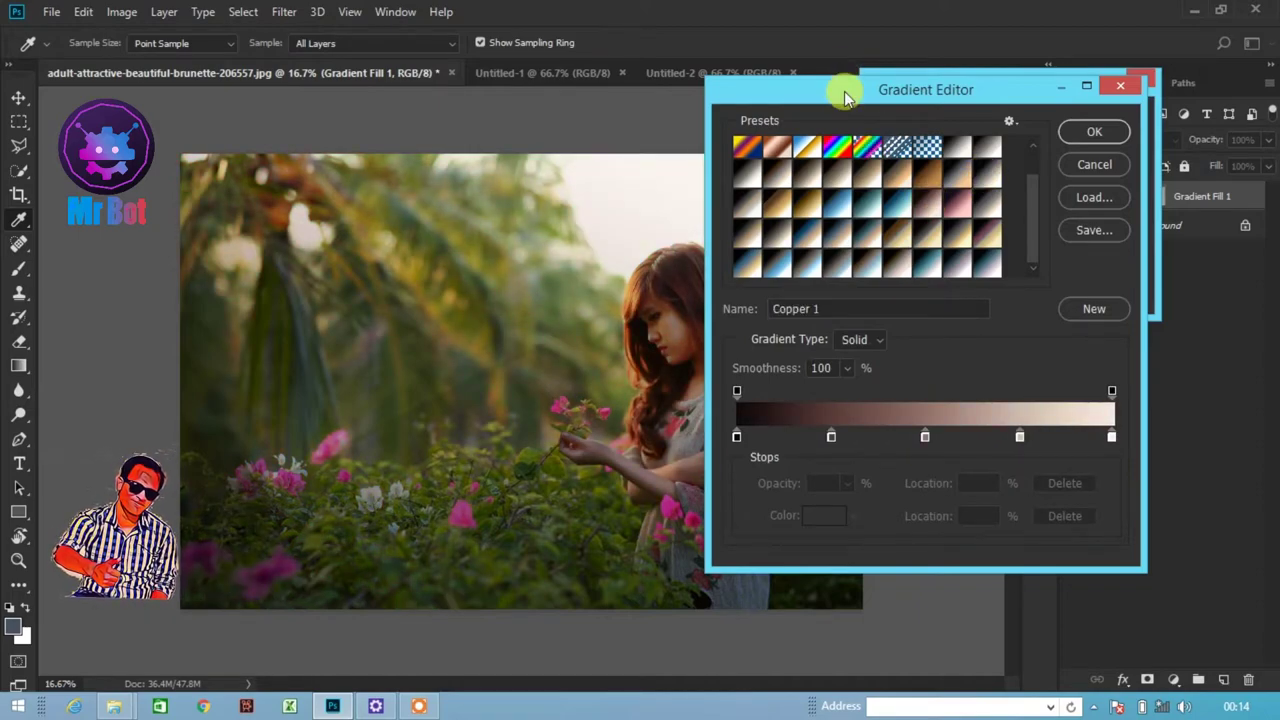
pyautogui.moveTo(844, 91); pyautogui.dragTo(996, 106)
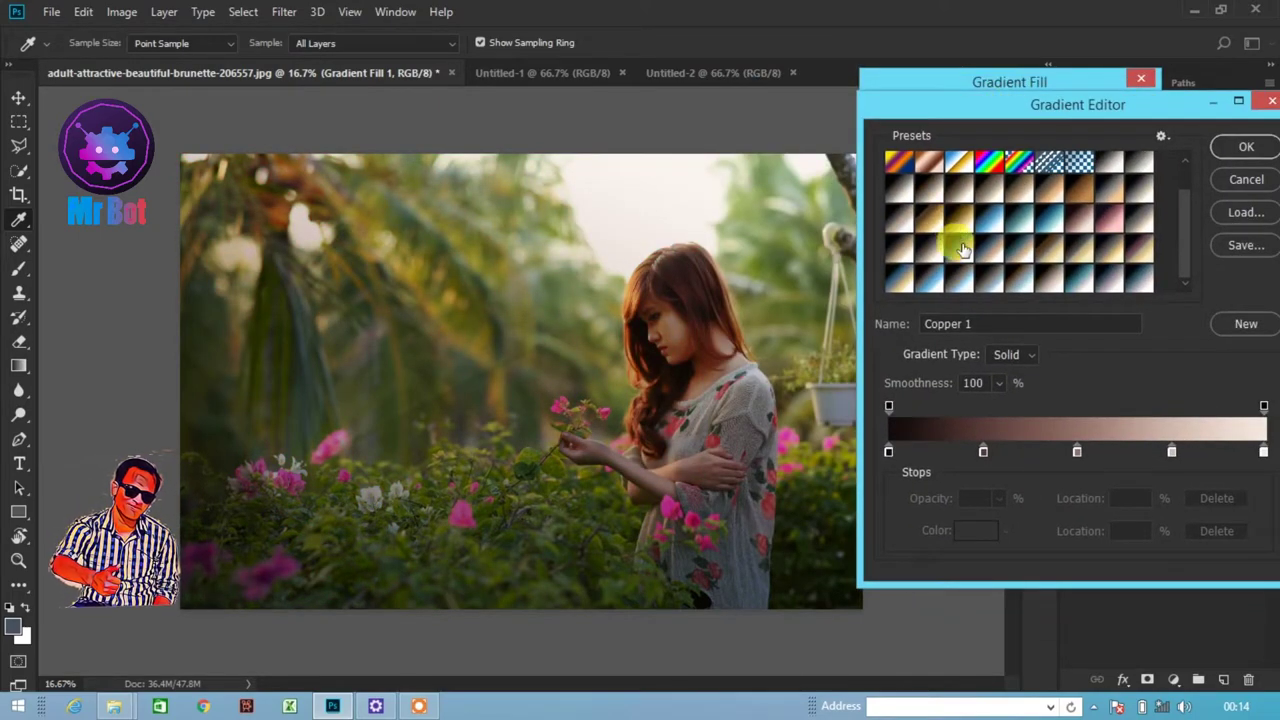
pyautogui.click(962, 250)
pyautogui.click(900, 254)
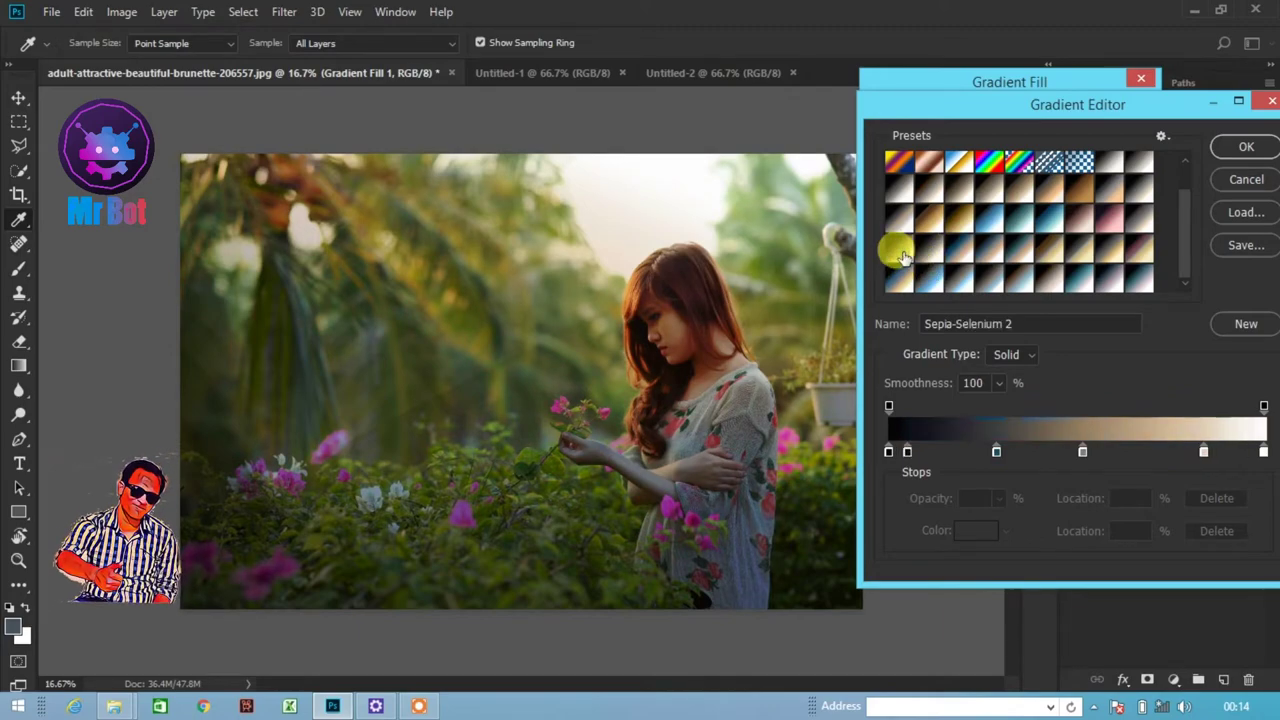
pyautogui.click(997, 248)
pyautogui.click(1069, 260)
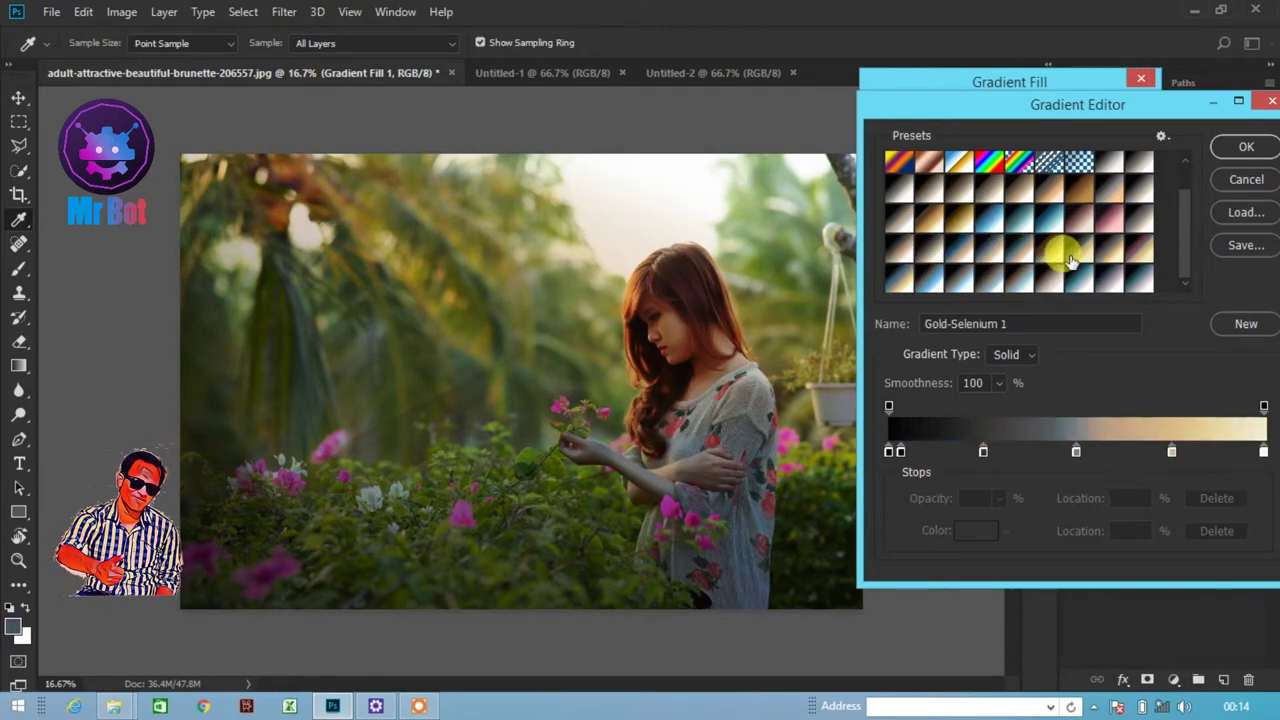
pyautogui.click(1186, 268)
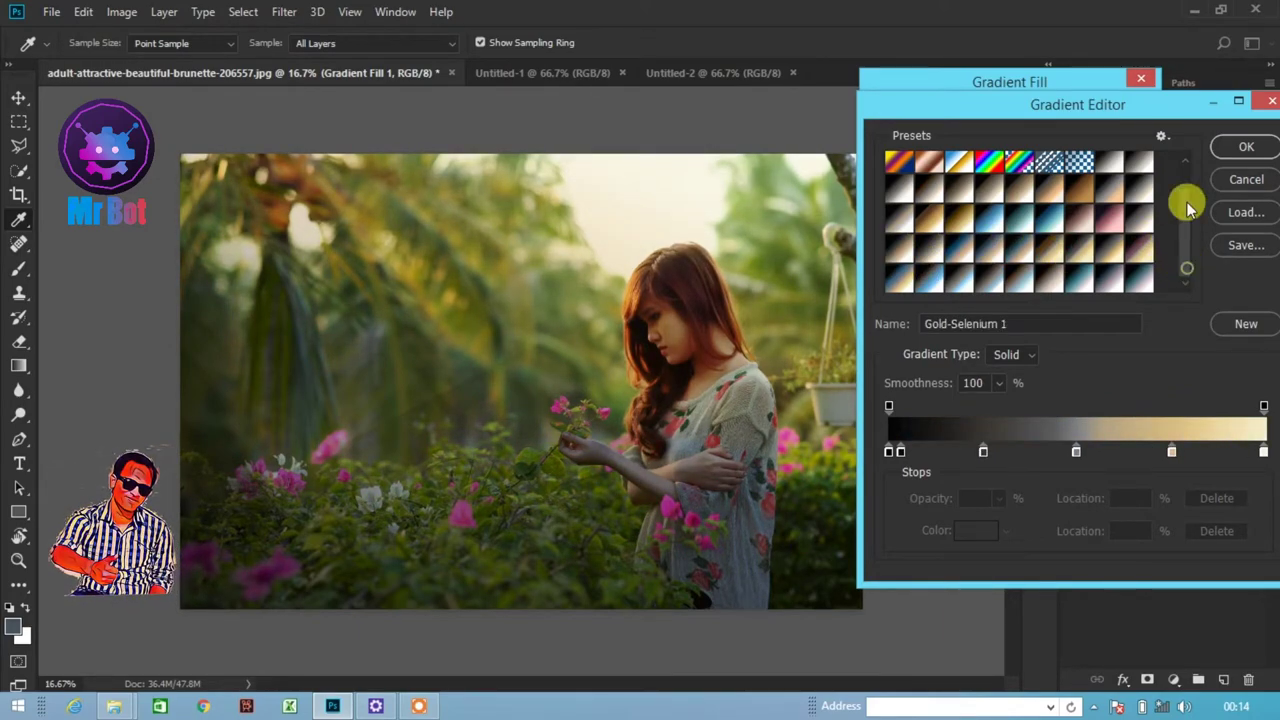
pyautogui.moveTo(1188, 207); pyautogui.dragTo(1186, 201)
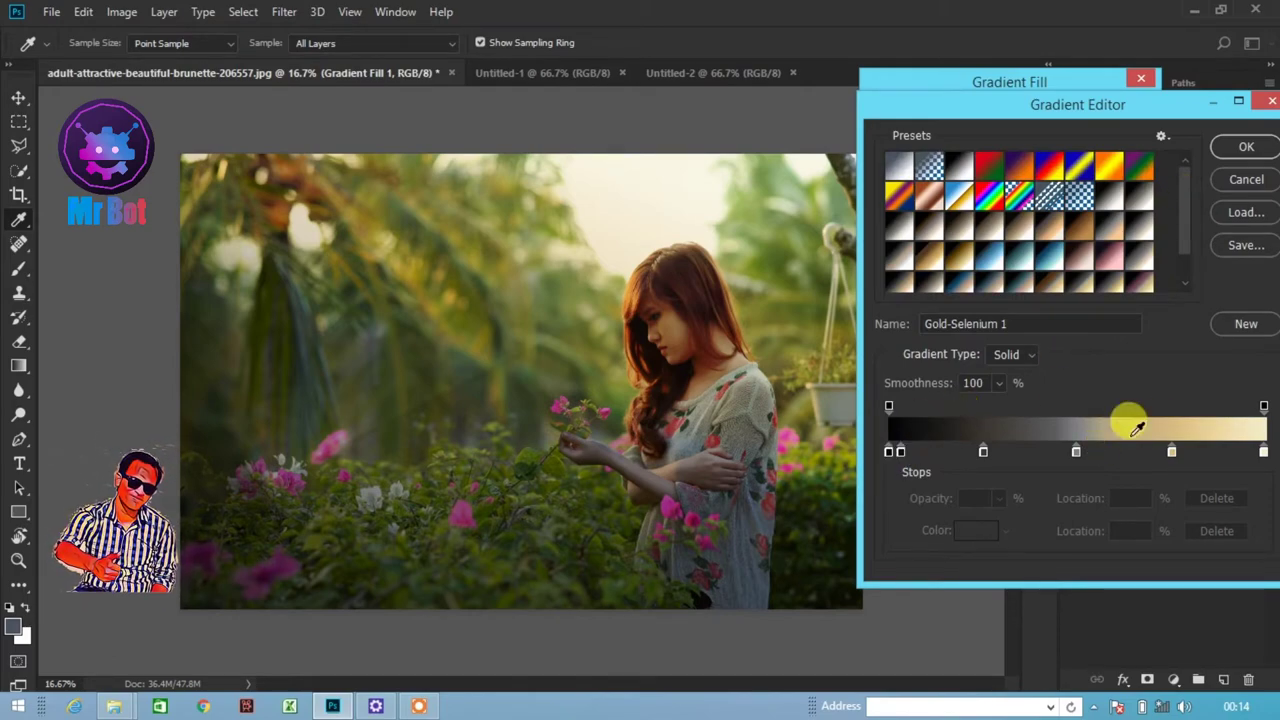
# - Recolour the 75% gradient stop to orange ce961a
pyautogui.click(1172, 453)
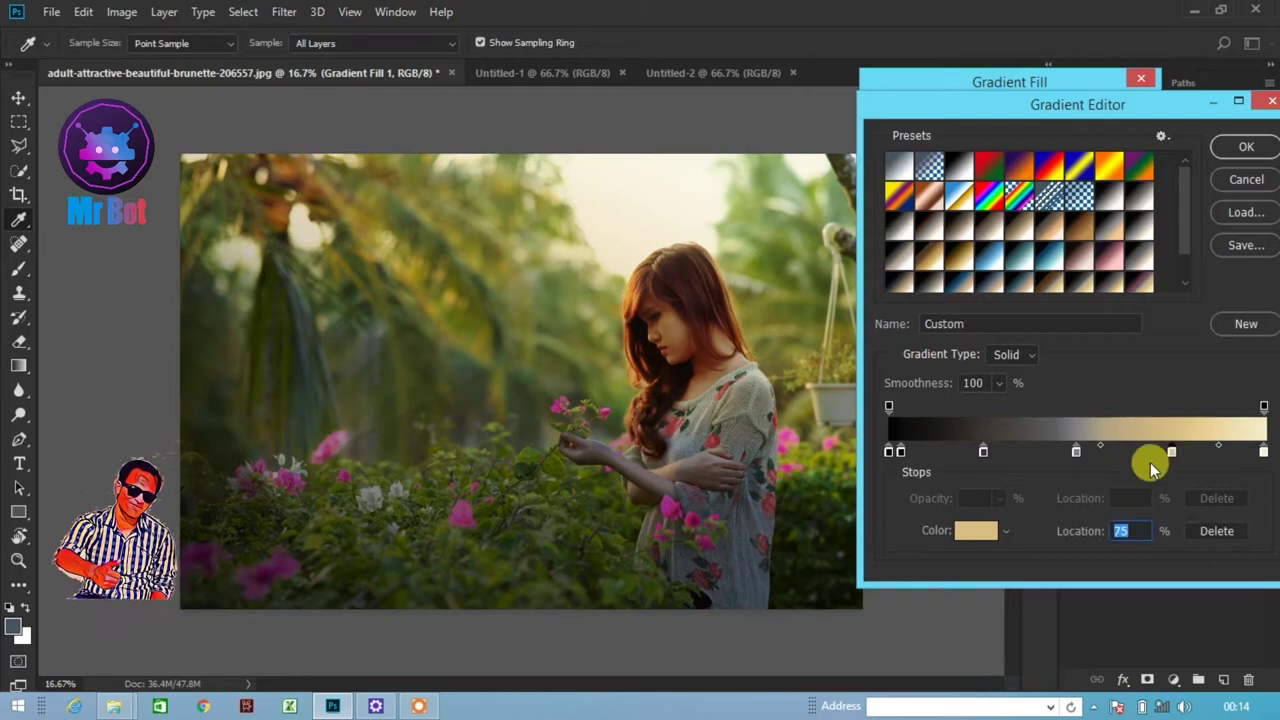
pyautogui.click(985, 533)
pyautogui.moveTo(980, 240); pyautogui.dragTo(989, 248)
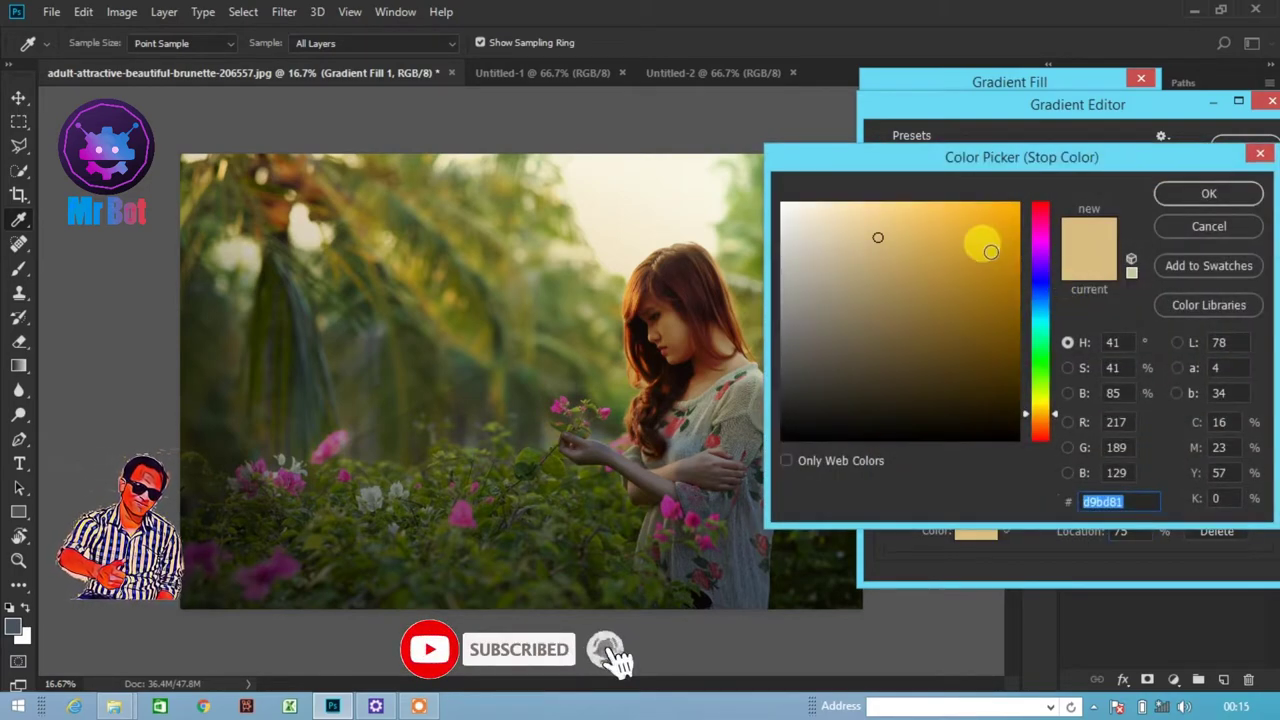
pyautogui.click(1200, 195)
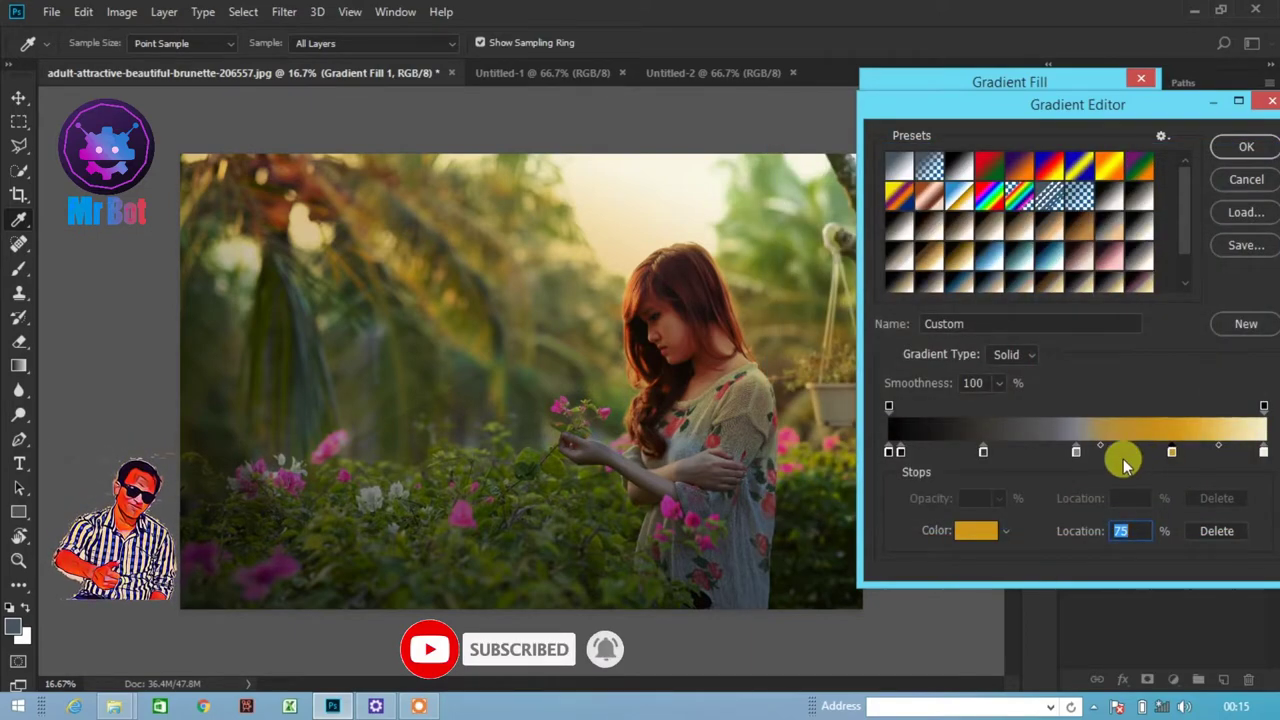
# - Add a magenta f610e3 stop, move the grey stop to 61%, and add a dark stop at 11%
pyautogui.click(983, 453)
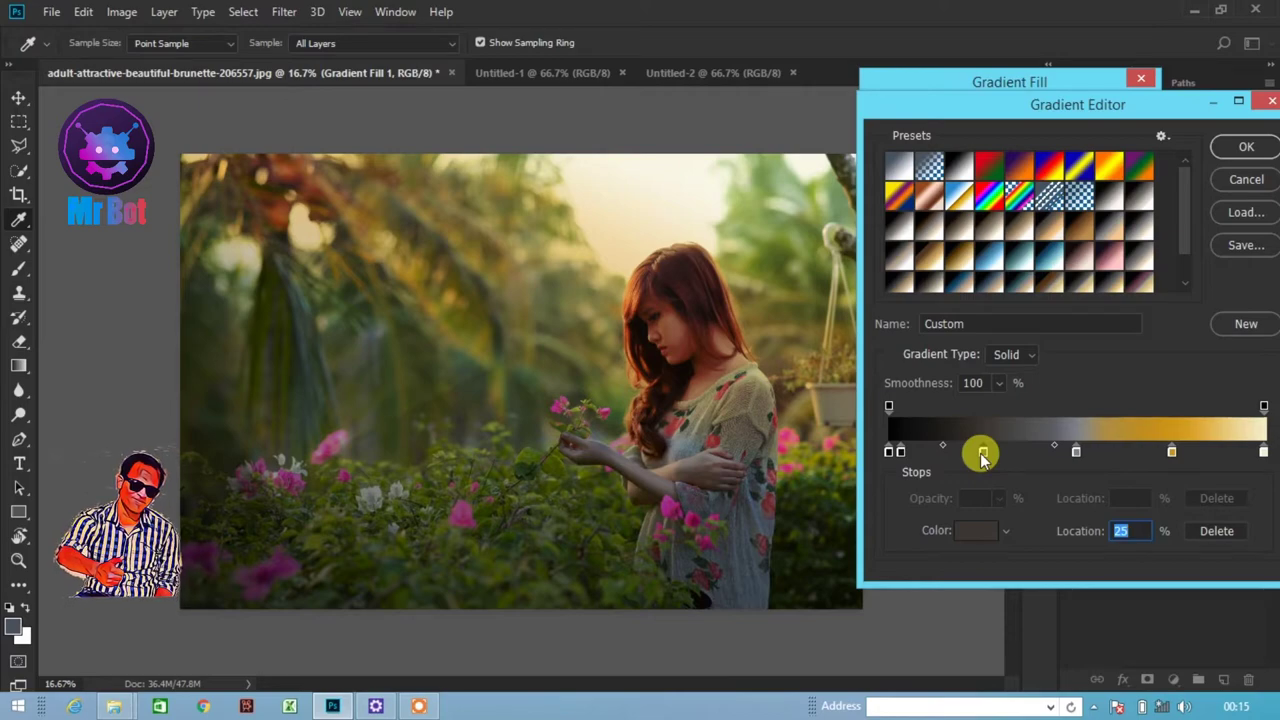
pyautogui.moveTo(983, 453); pyautogui.dragTo(1030, 455)
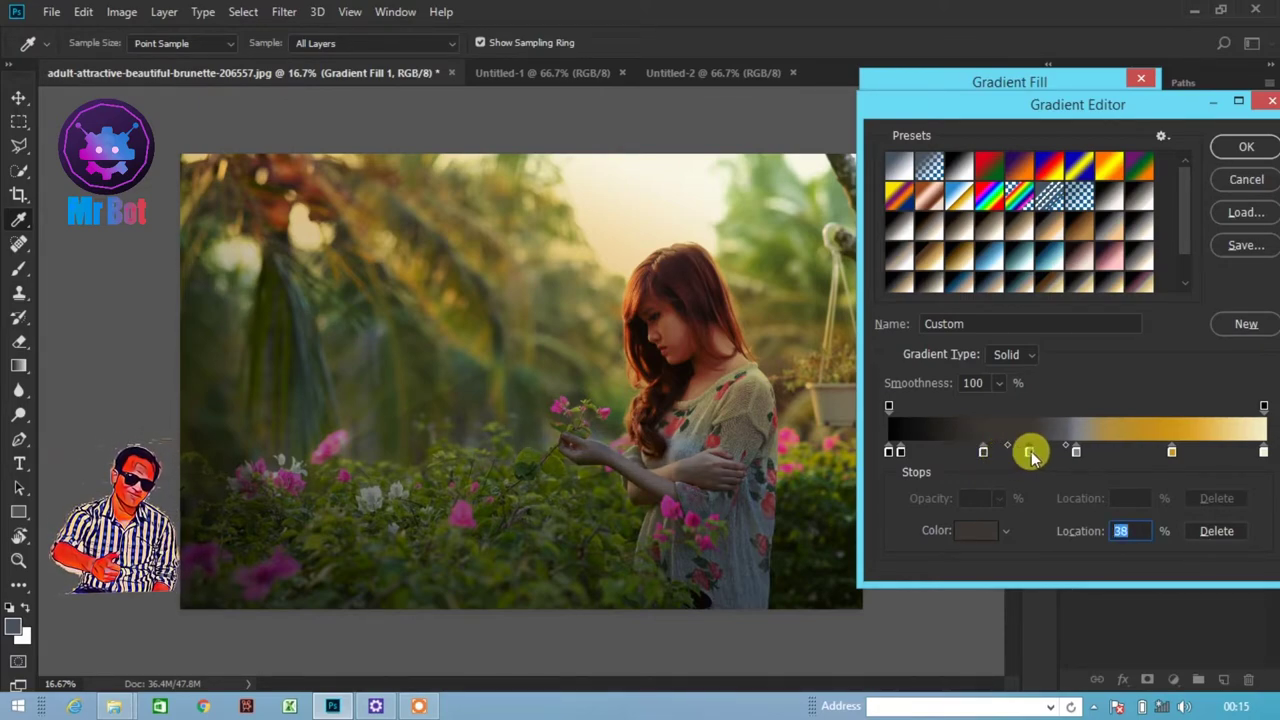
pyautogui.click(975, 532)
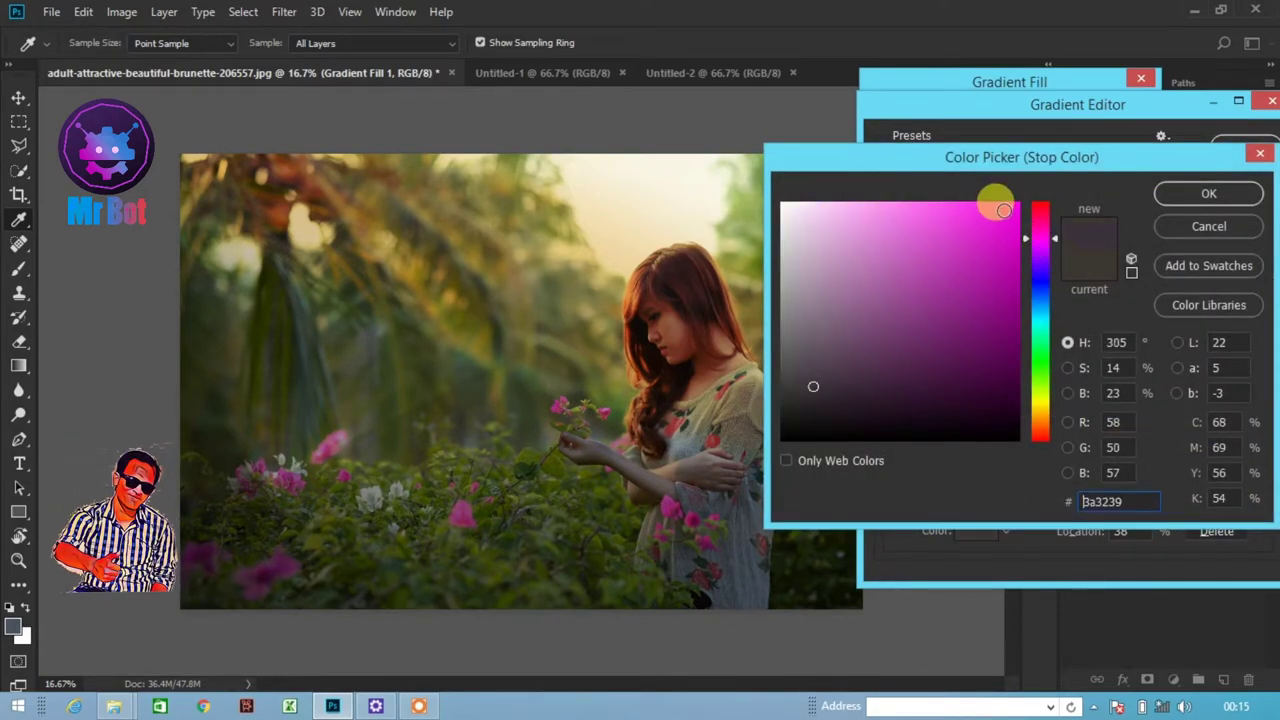
pyautogui.click(1003, 210)
pyautogui.click(1205, 196)
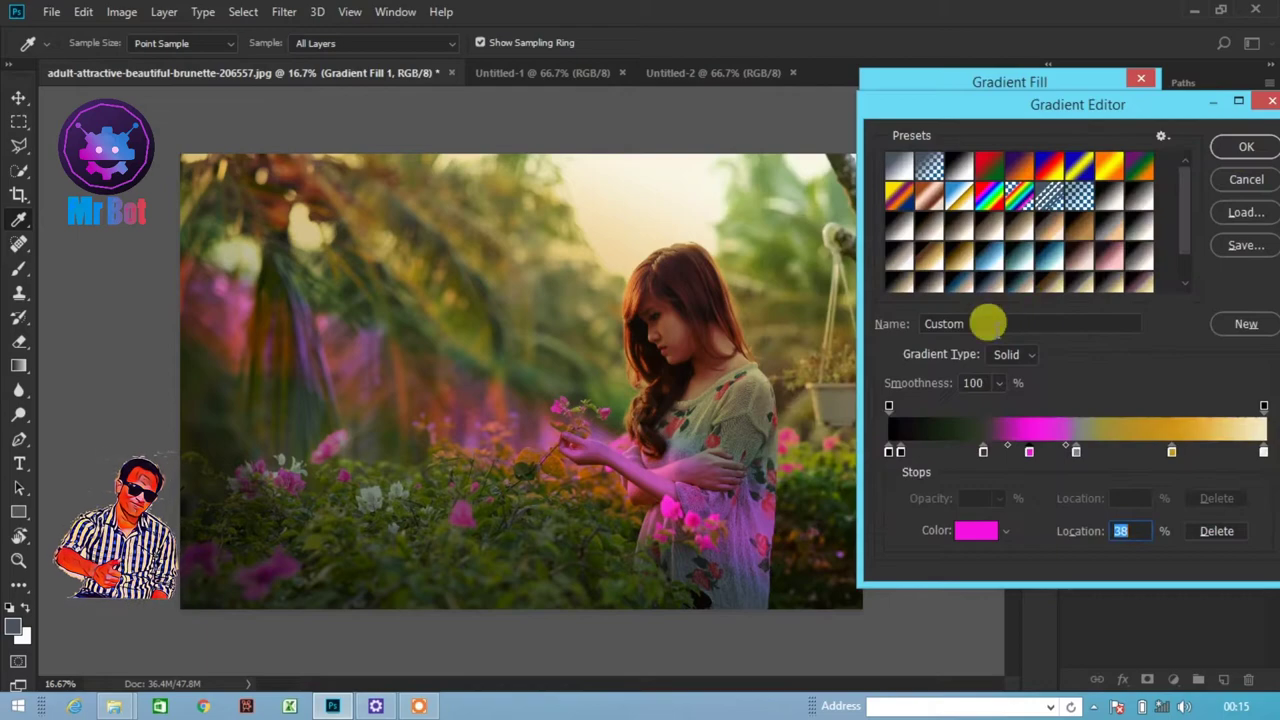
pyautogui.moveTo(983, 451); pyautogui.dragTo(985, 451)
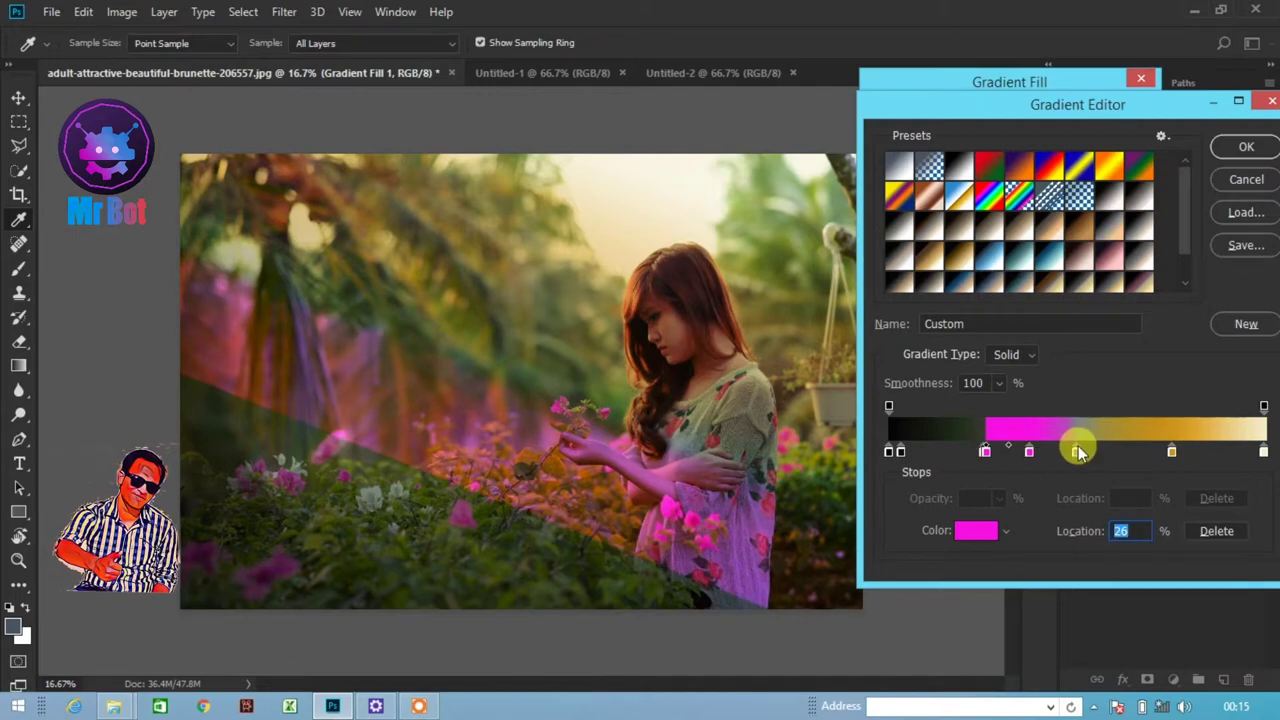
pyautogui.moveTo(1077, 448); pyautogui.dragTo(1121, 449)
pyautogui.click(987, 452)
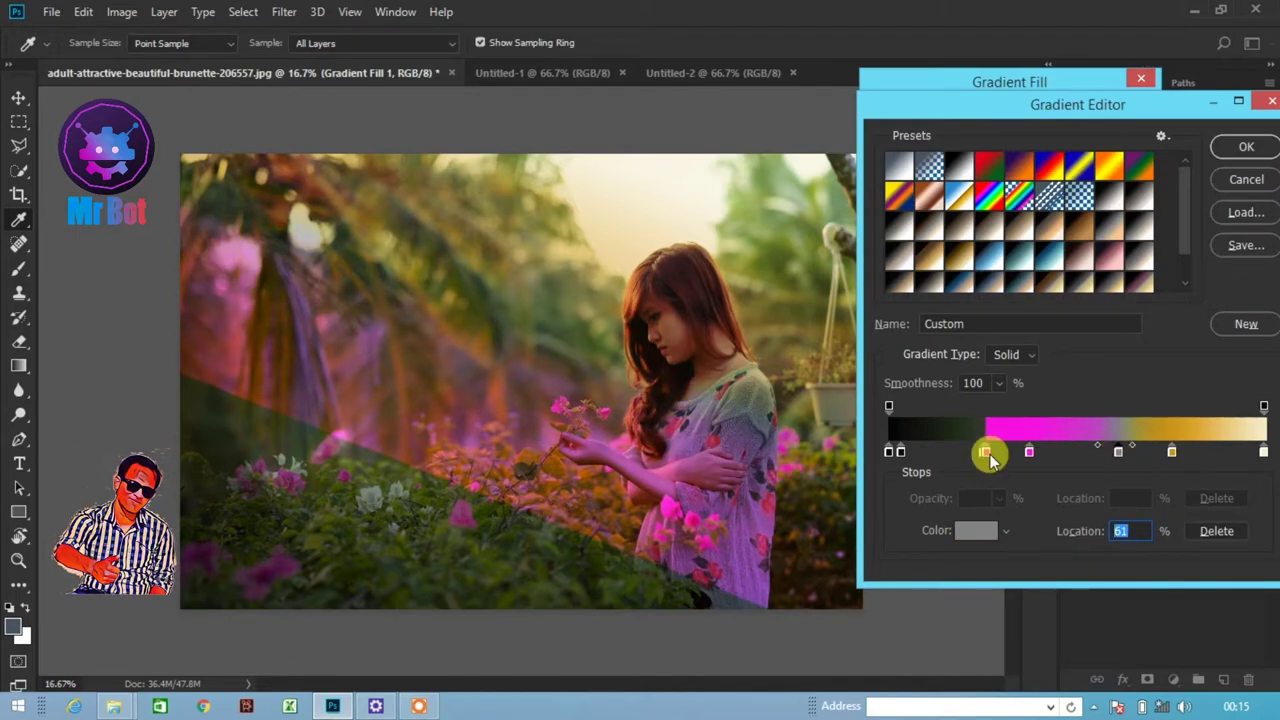
pyautogui.moveTo(945, 455); pyautogui.dragTo(929, 455)
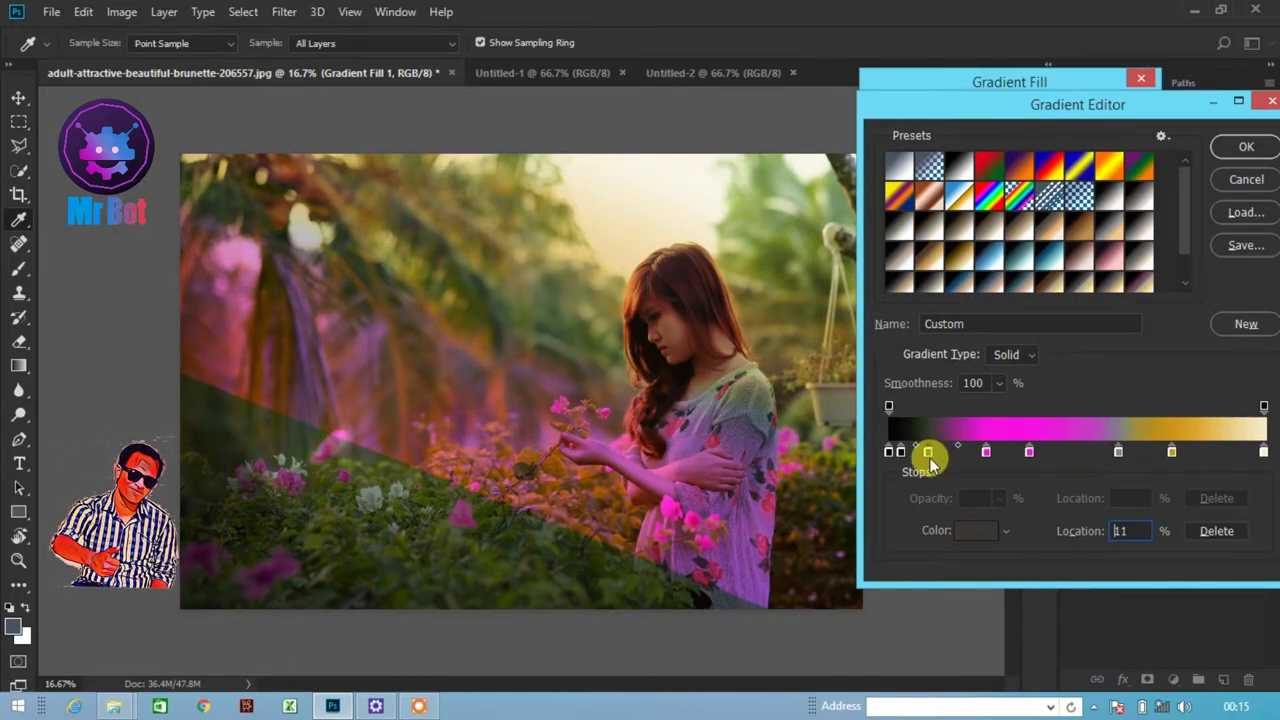
# - Accept the edited gradient and set its angle to -82.41°
pyautogui.click(1246, 148)
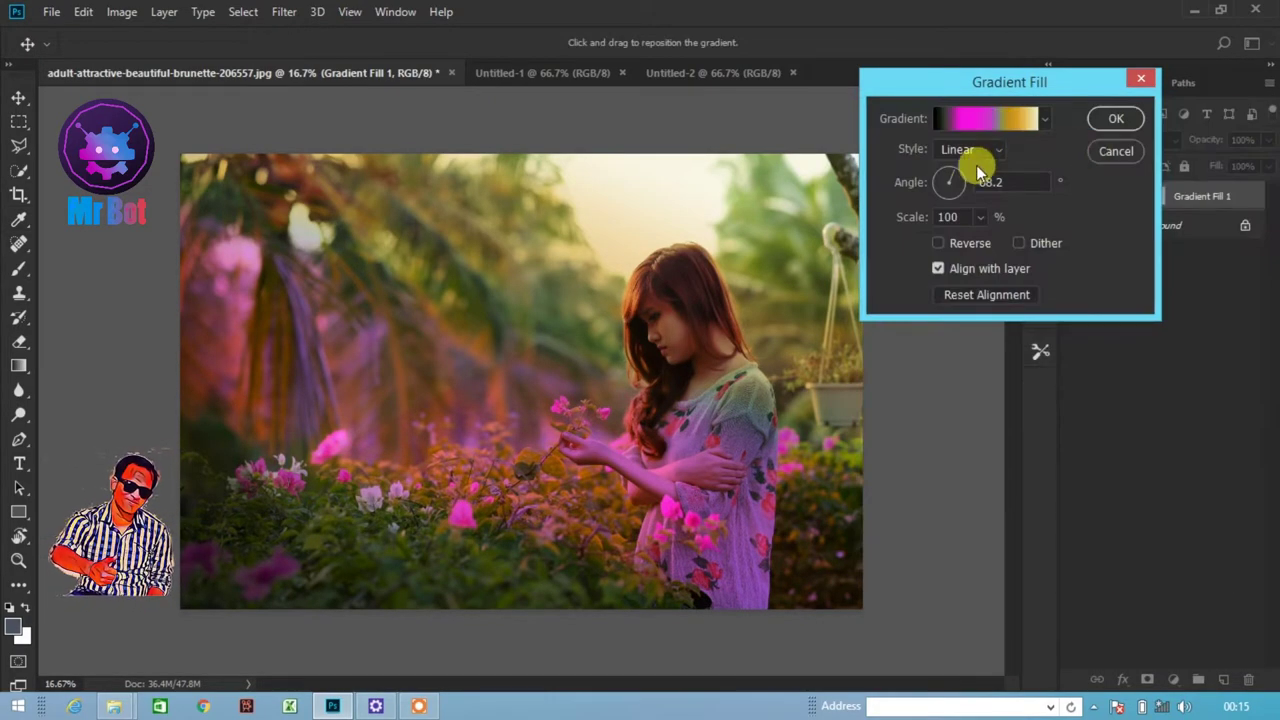
pyautogui.click(957, 180)
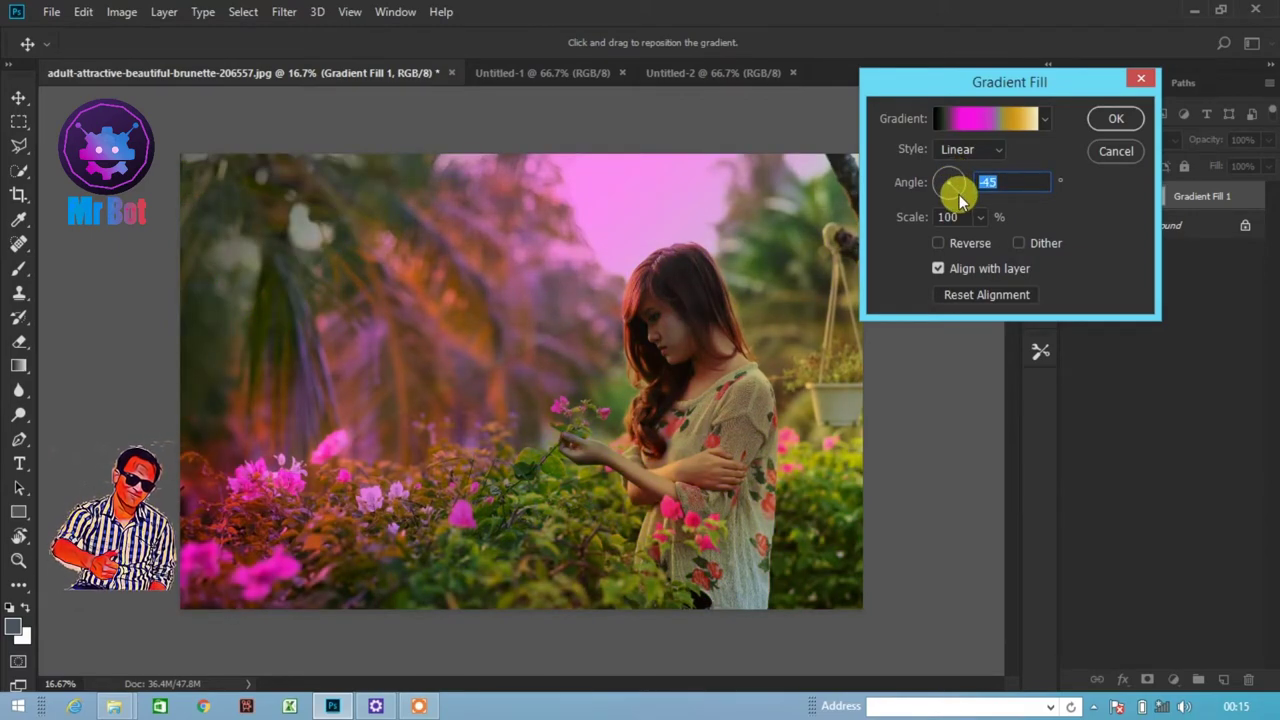
pyautogui.click(951, 201)
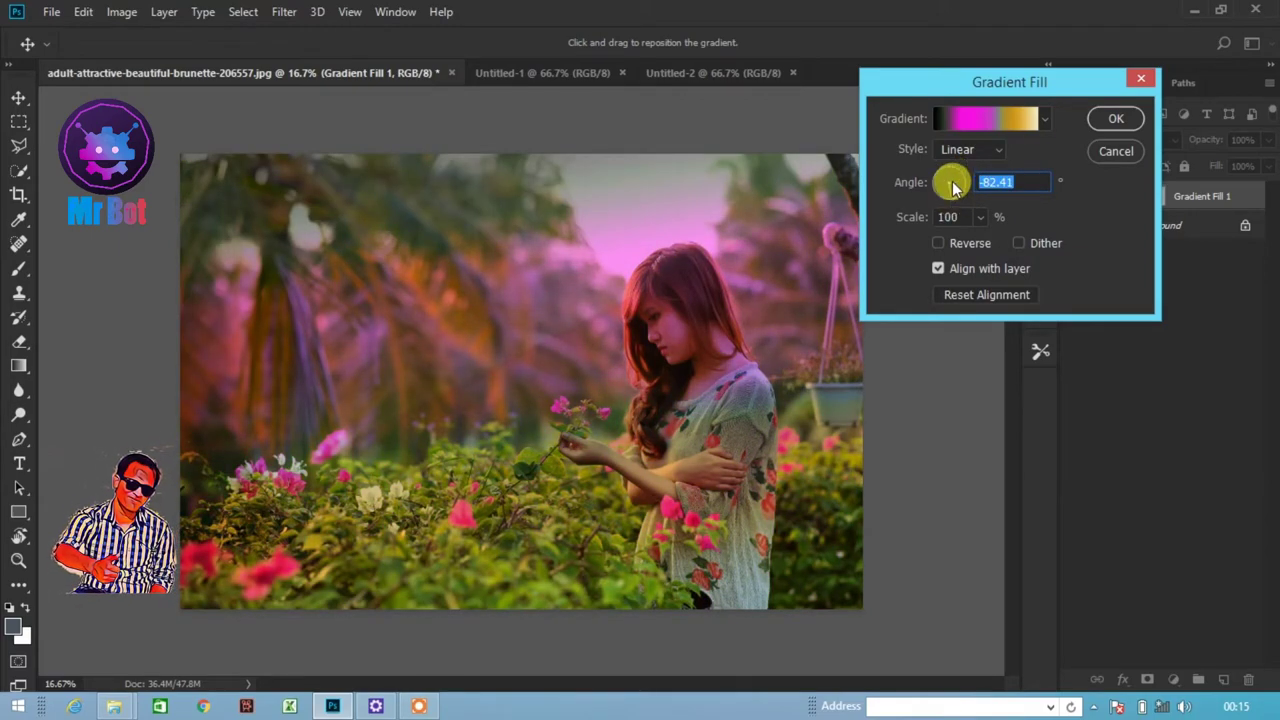
pyautogui.click(989, 121)
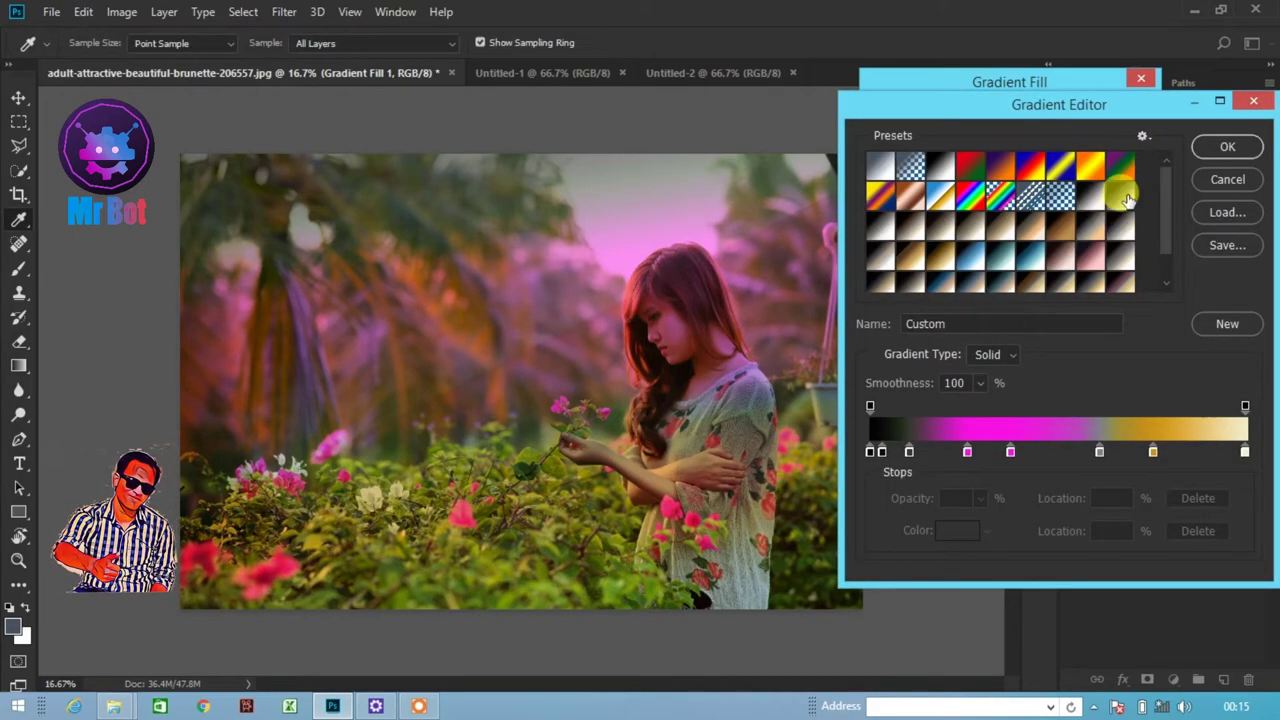
# - Reset the gradient presets to defaults and apply the custom black-magenta-gold gradient fill
pyautogui.click(1143, 136)
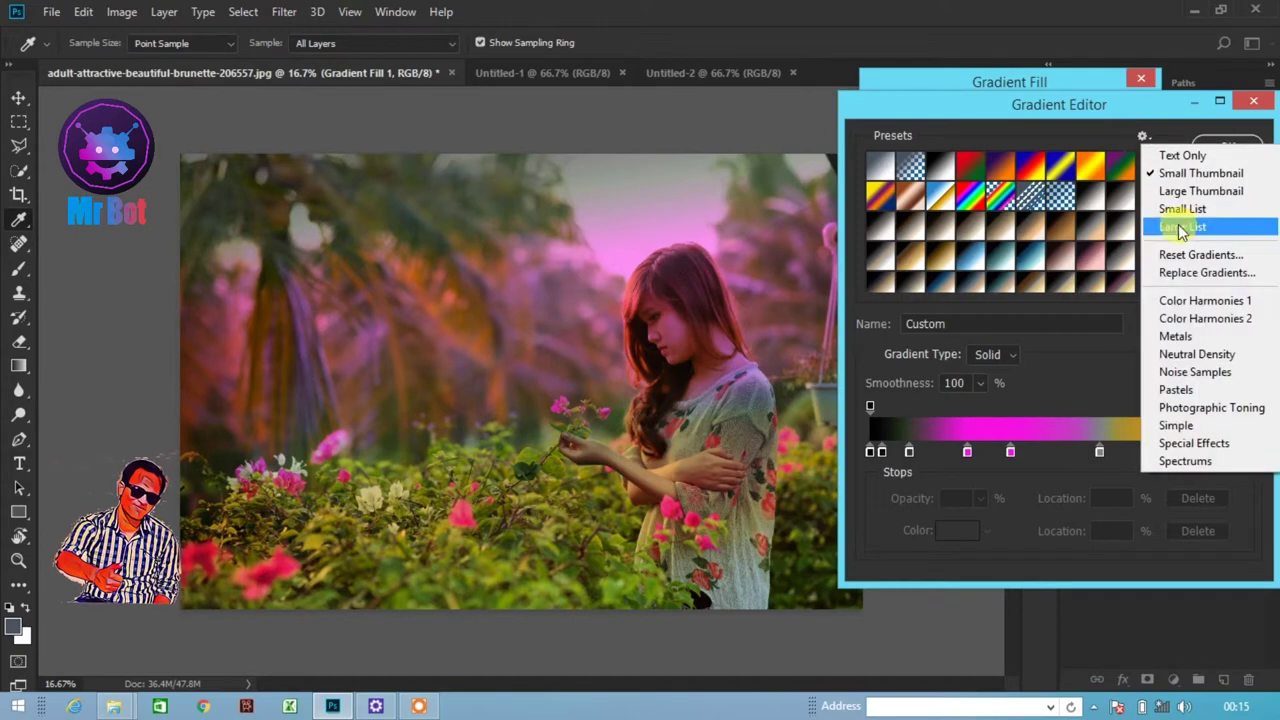
pyautogui.click(1184, 253)
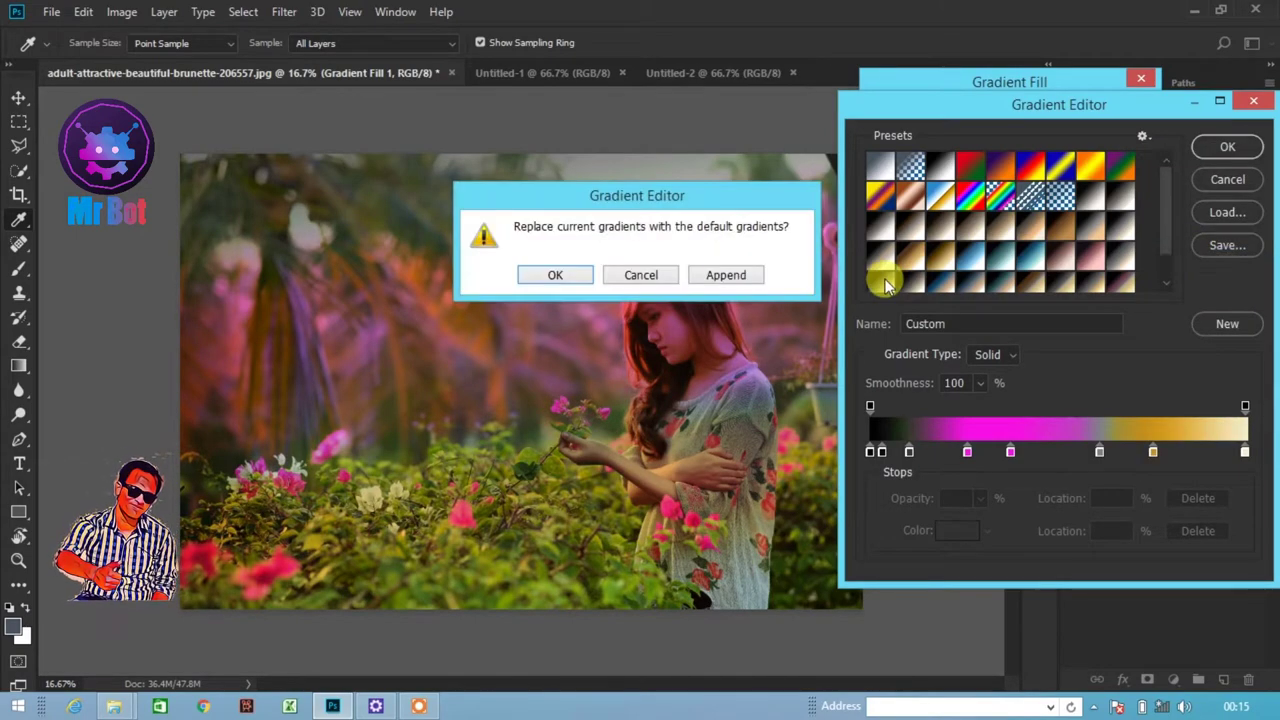
pyautogui.click(556, 276)
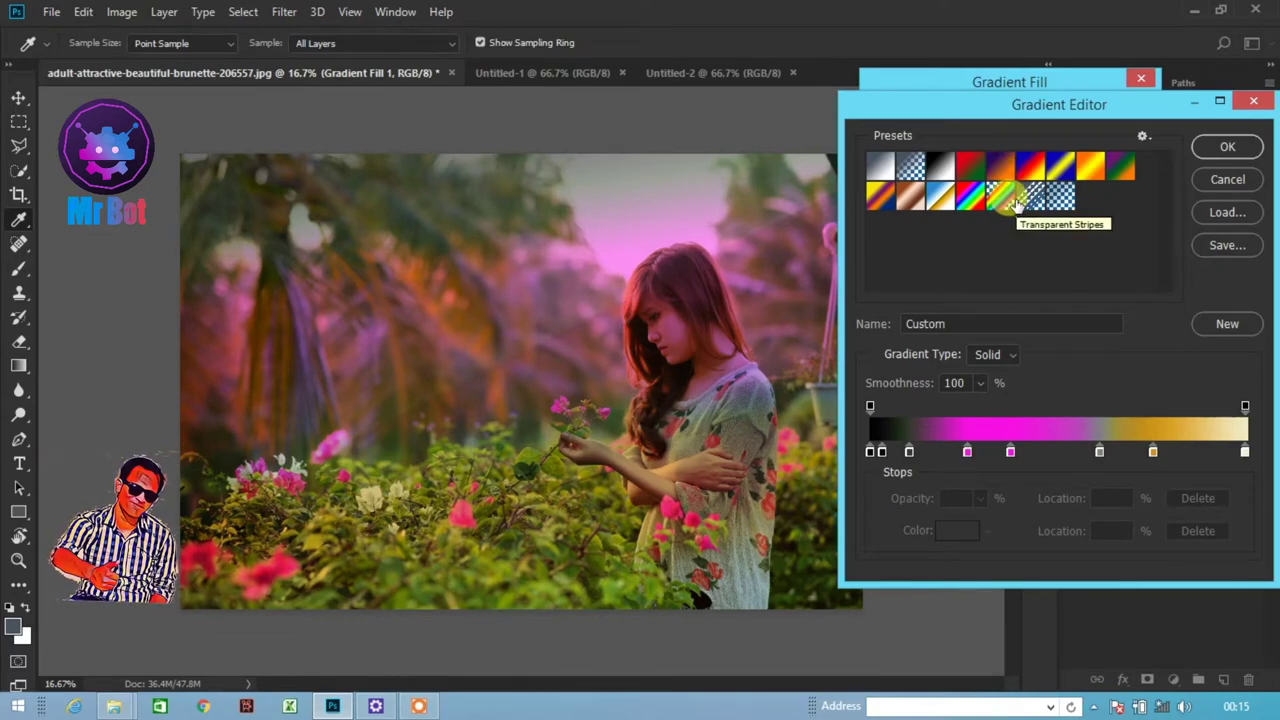
pyautogui.click(1229, 148)
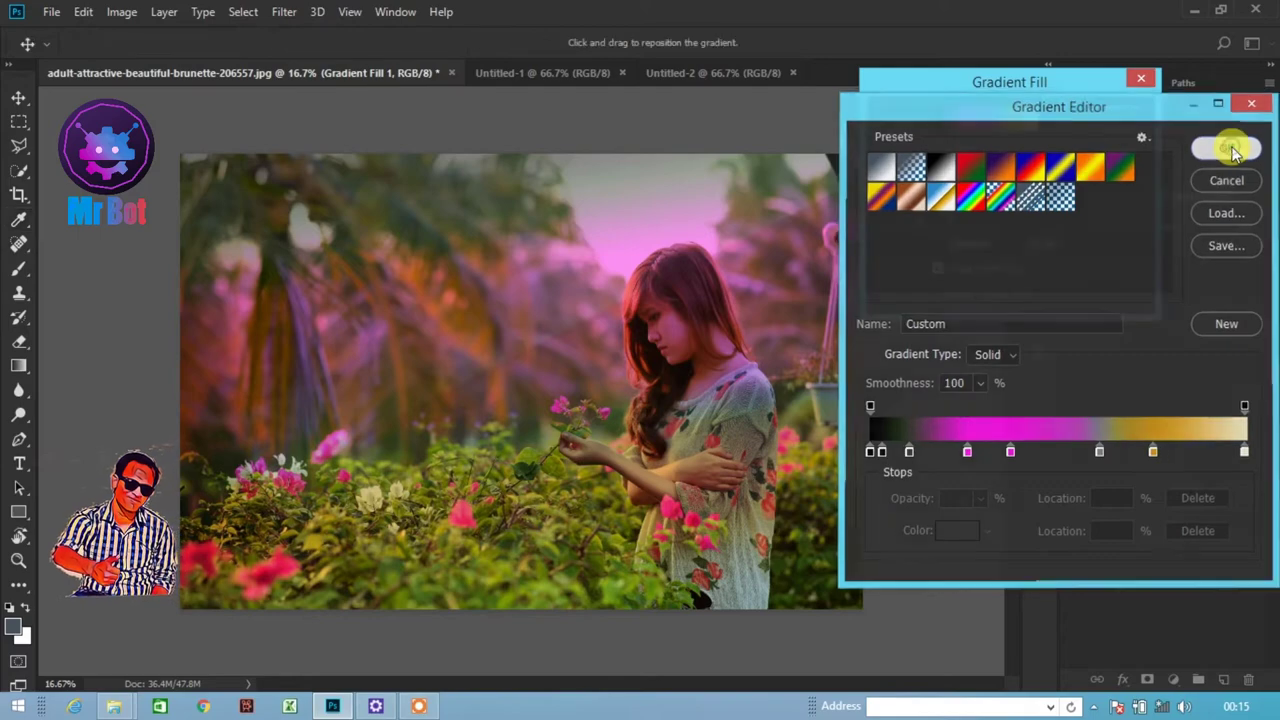
pyautogui.click(1122, 122)
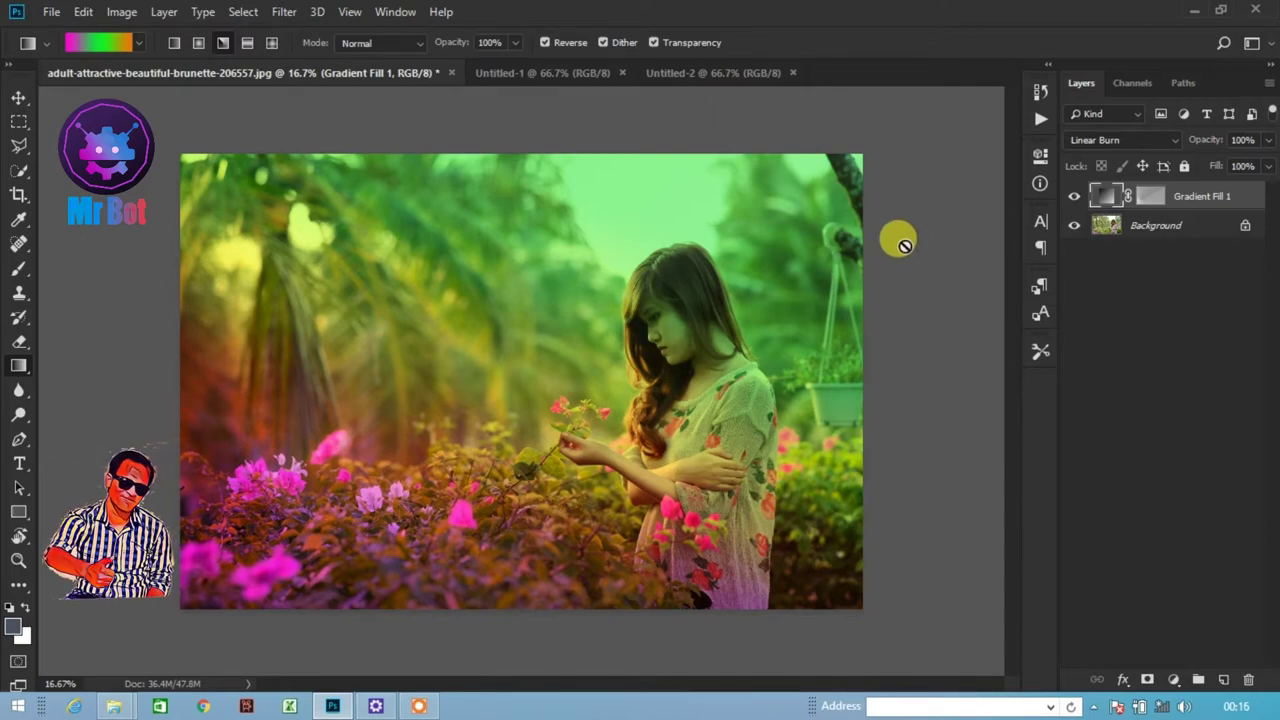
# - Add a Gradient Fill layer to the blank Untitled-1 document
pyautogui.click(567, 79)
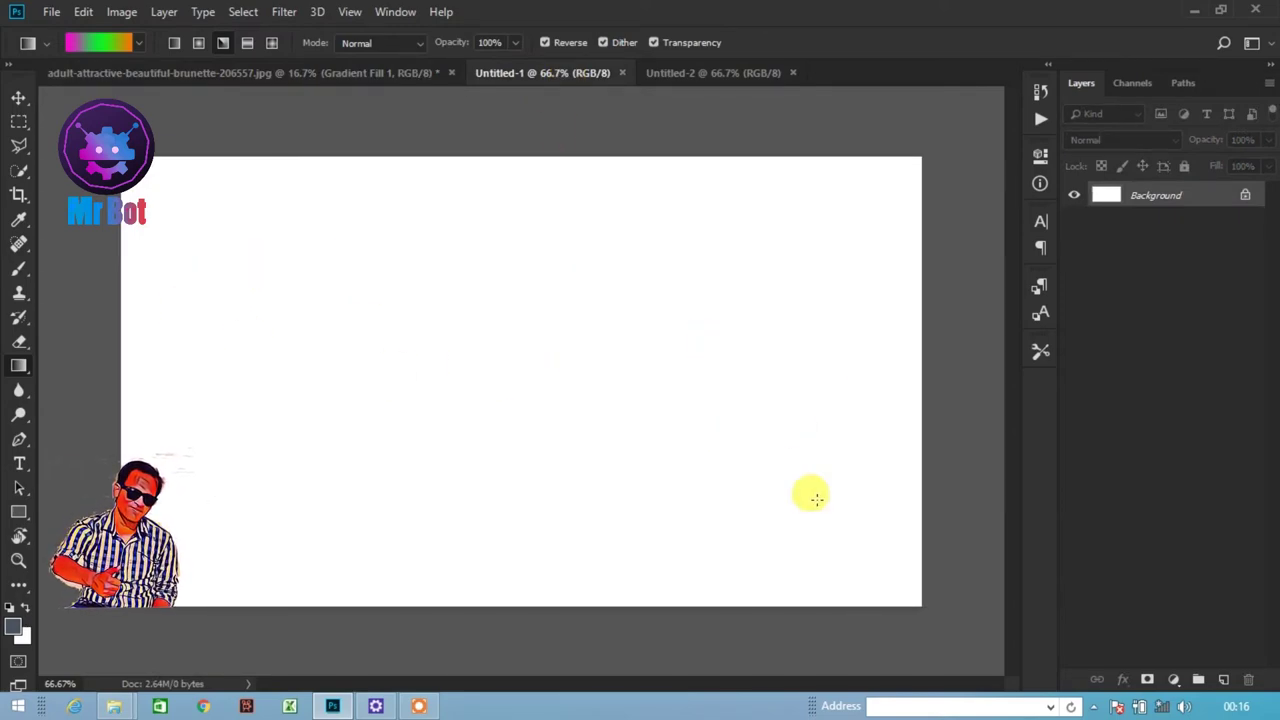
pyautogui.click(1174, 679)
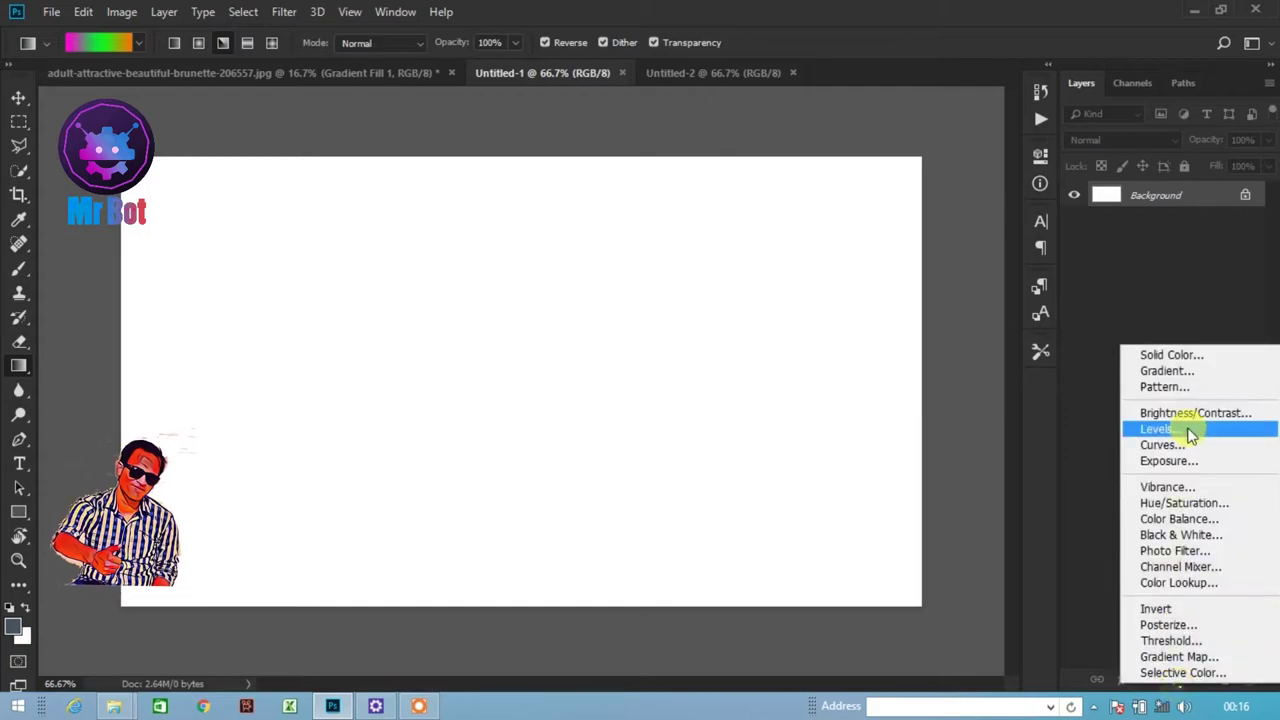
pyautogui.click(1165, 373)
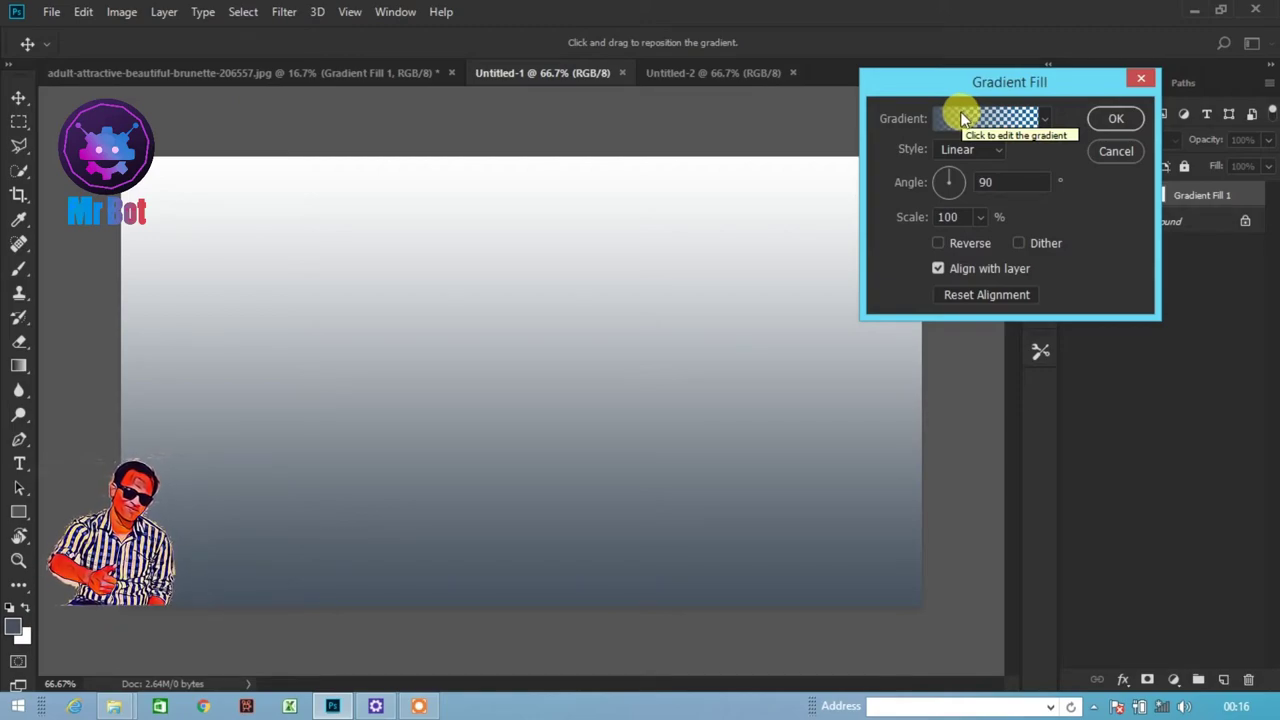
# - Apply the Violet, Orange preset as a left-to-right gradient fill at -12.53°
pyautogui.click(1034, 120)
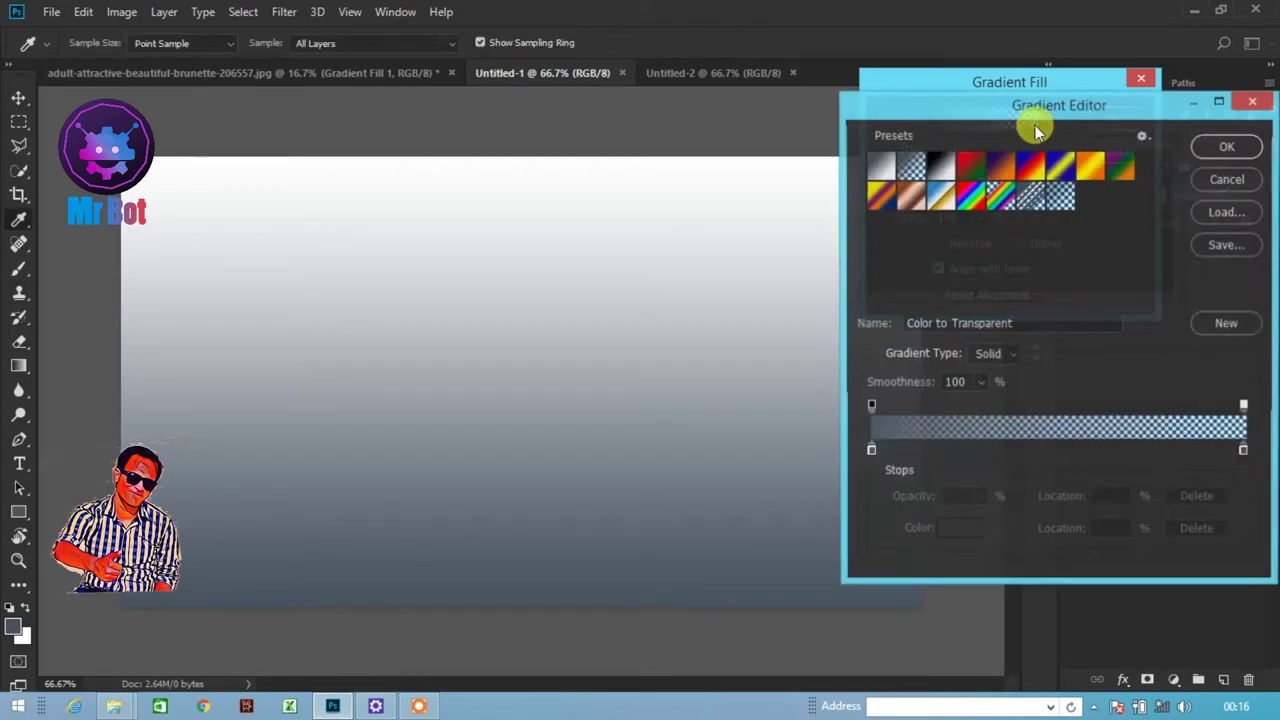
pyautogui.click(940, 196)
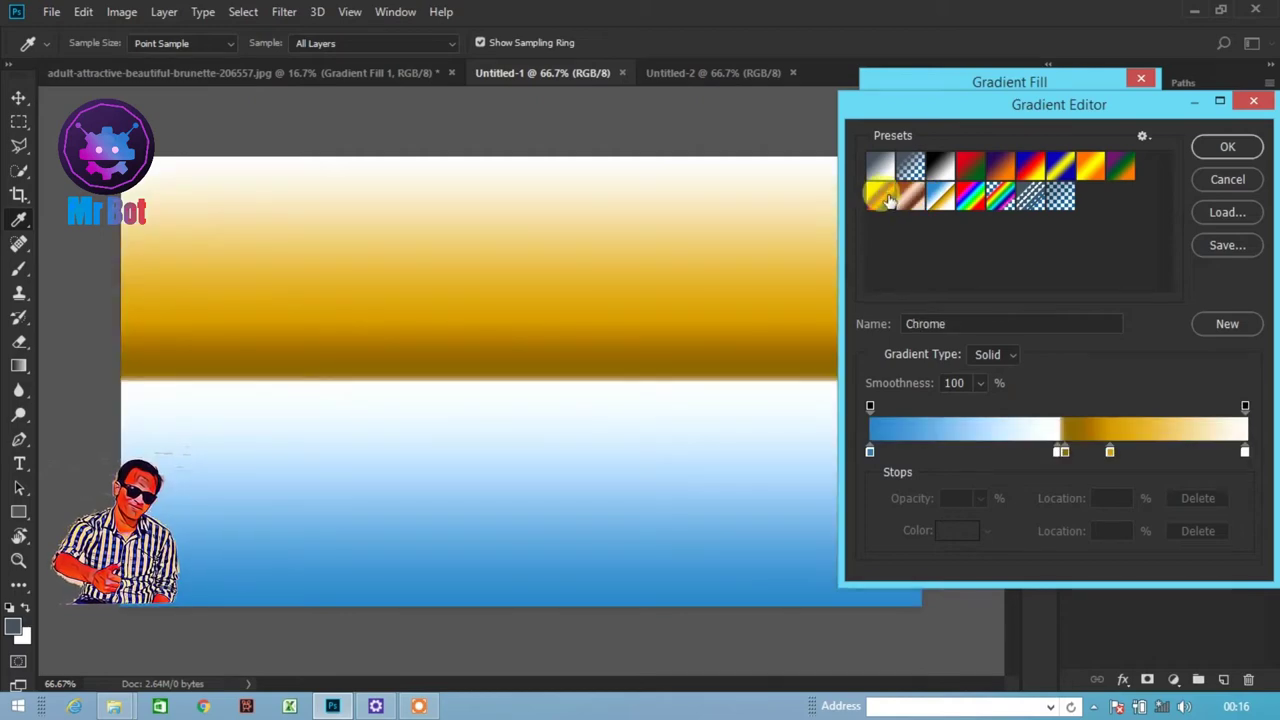
pyautogui.click(886, 198)
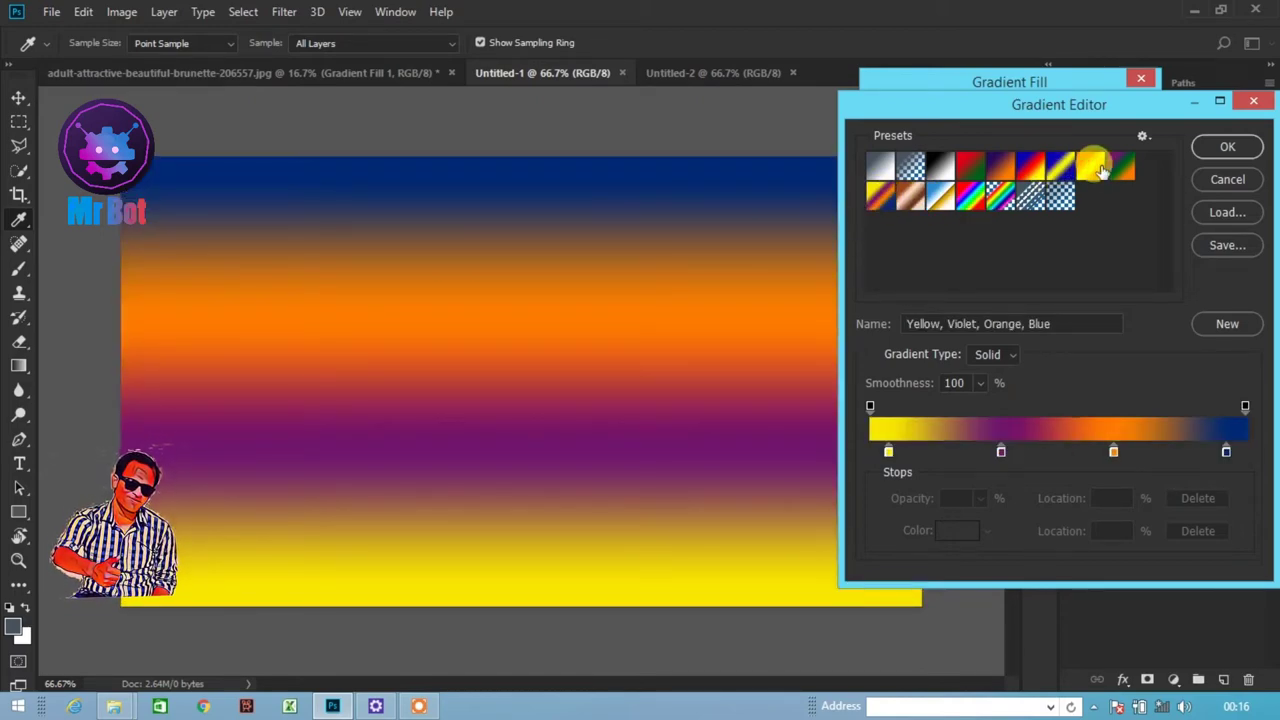
pyautogui.click(1101, 172)
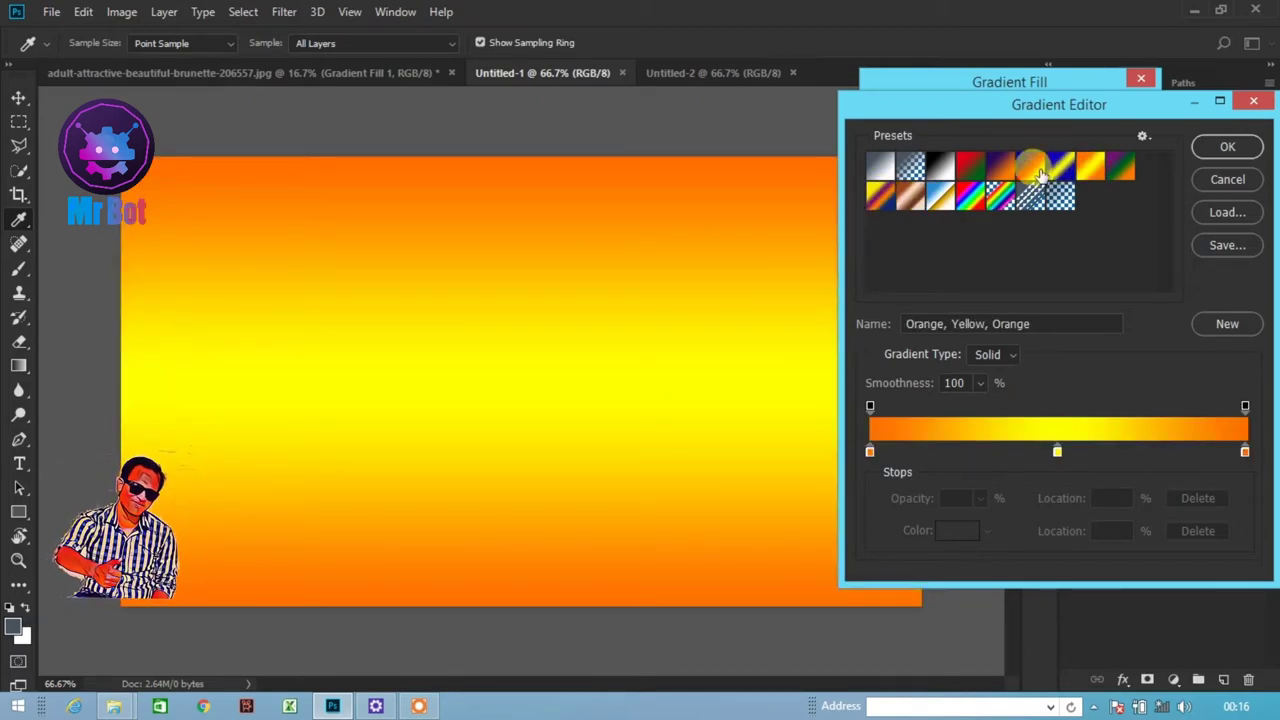
pyautogui.click(1060, 167)
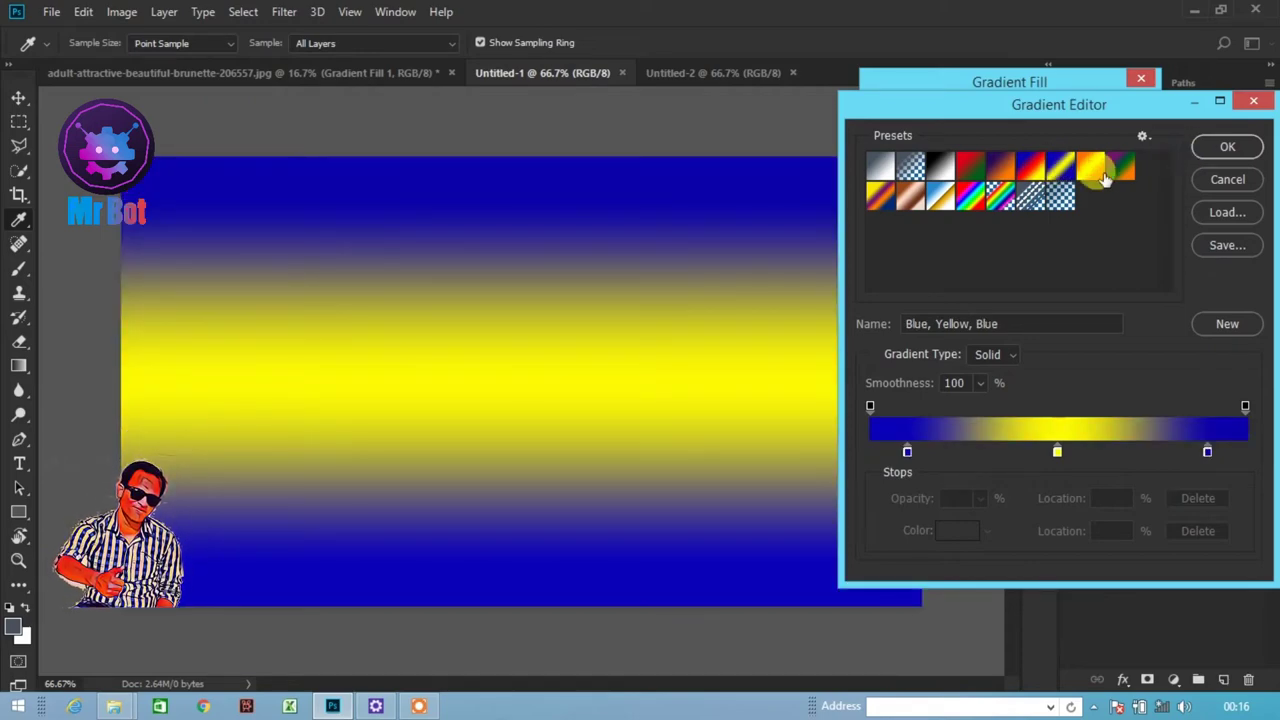
pyautogui.click(1030, 167)
pyautogui.click(1002, 170)
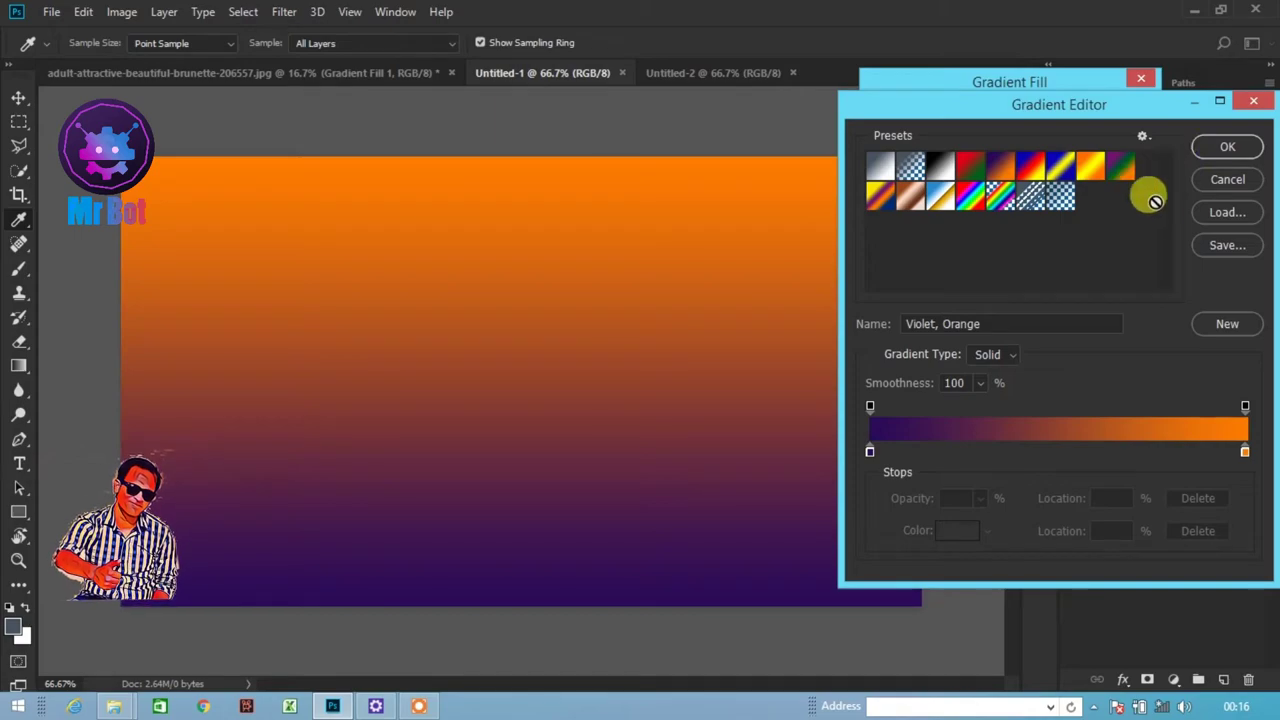
pyautogui.click(1230, 146)
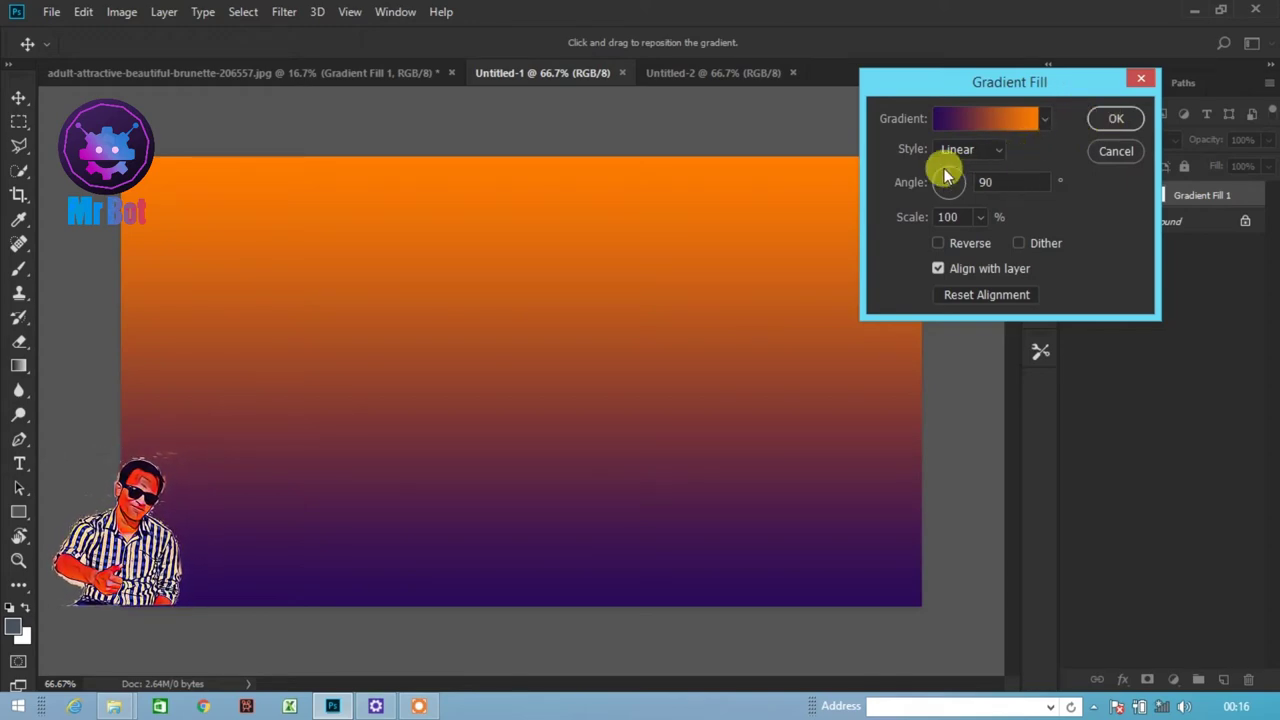
pyautogui.moveTo(946, 172); pyautogui.dragTo(956, 188)
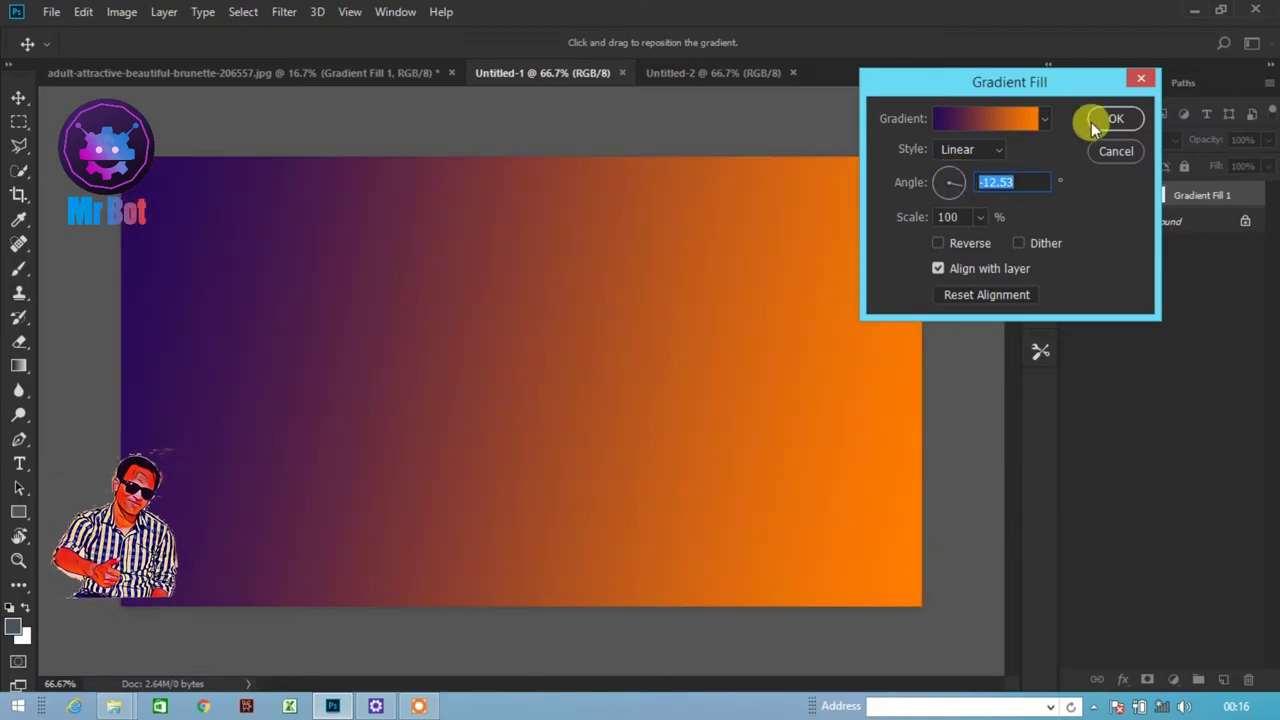
pyautogui.click(1110, 120)
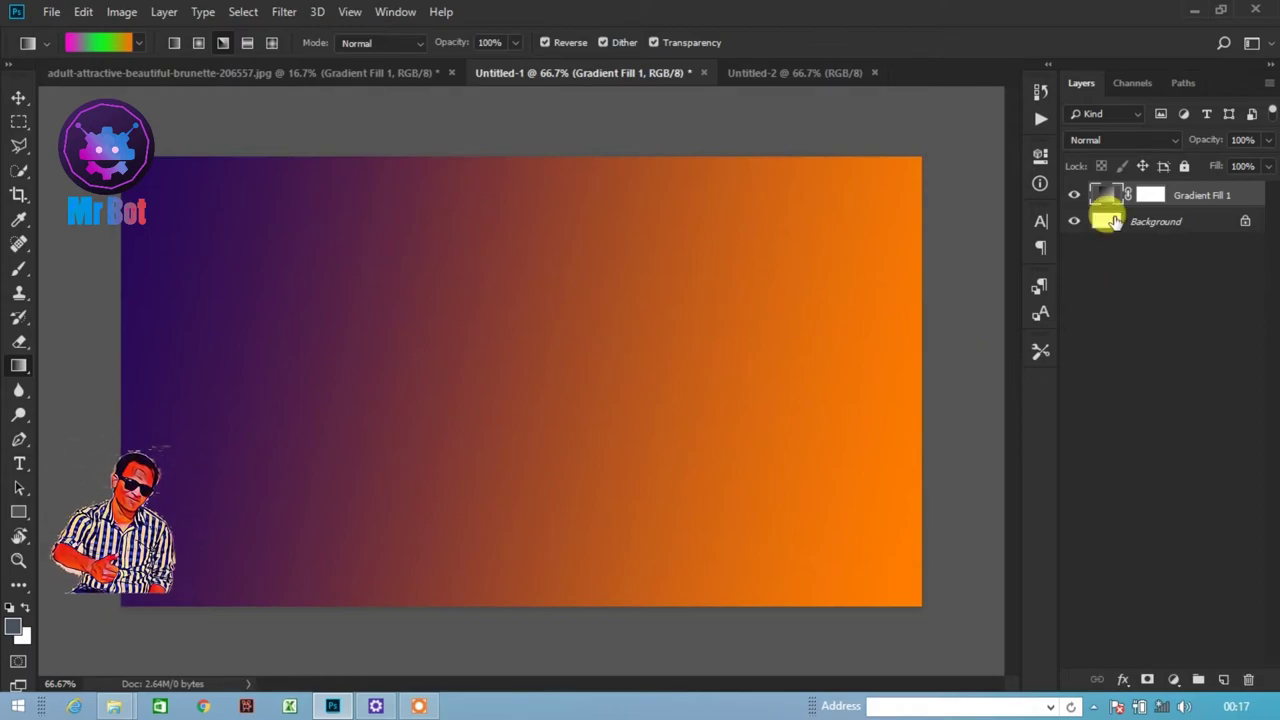
# - Reopen the gradient fill and recolour the violet start stop to bright pink-red
pyautogui.doubleClick(1098, 195)
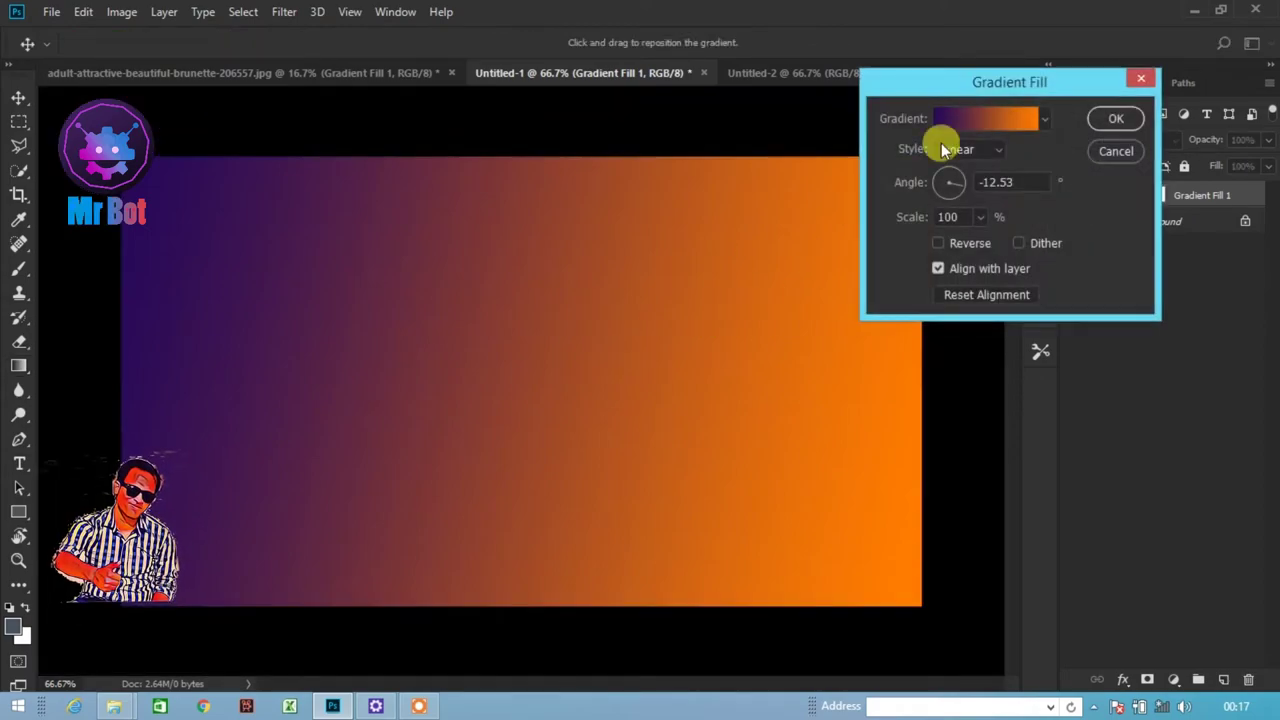
pyautogui.click(959, 118)
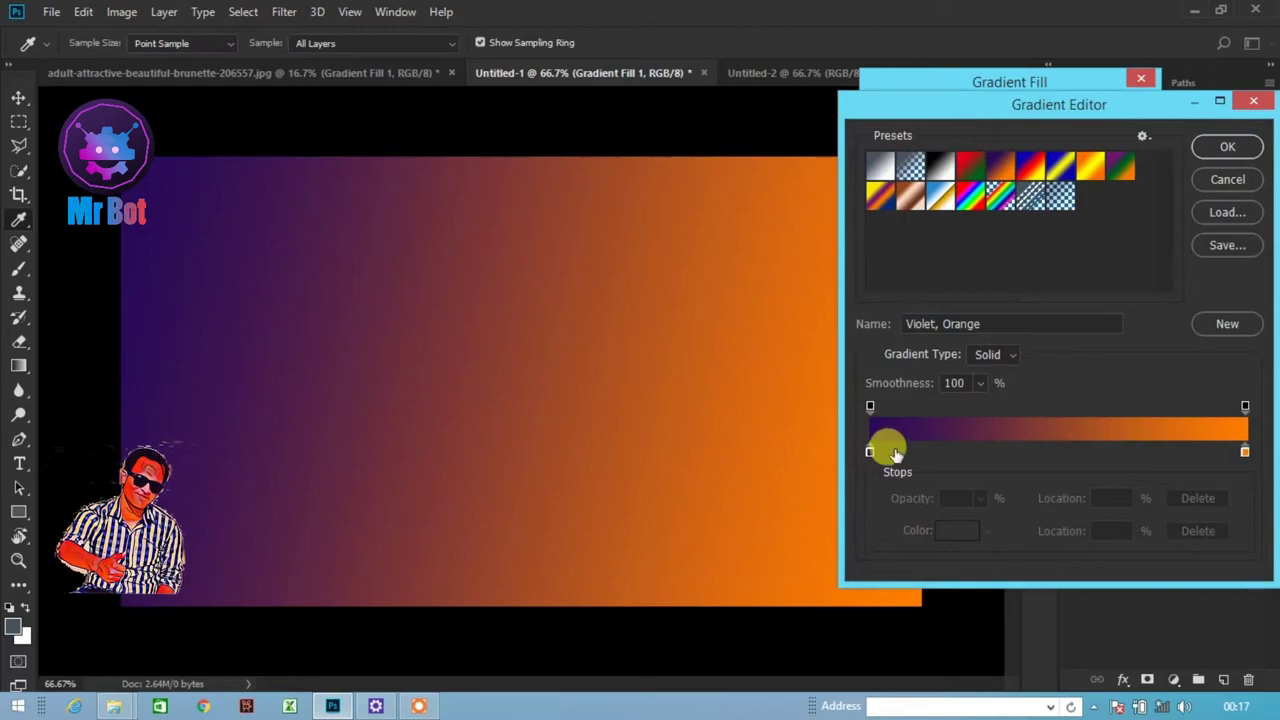
pyautogui.click(870, 451)
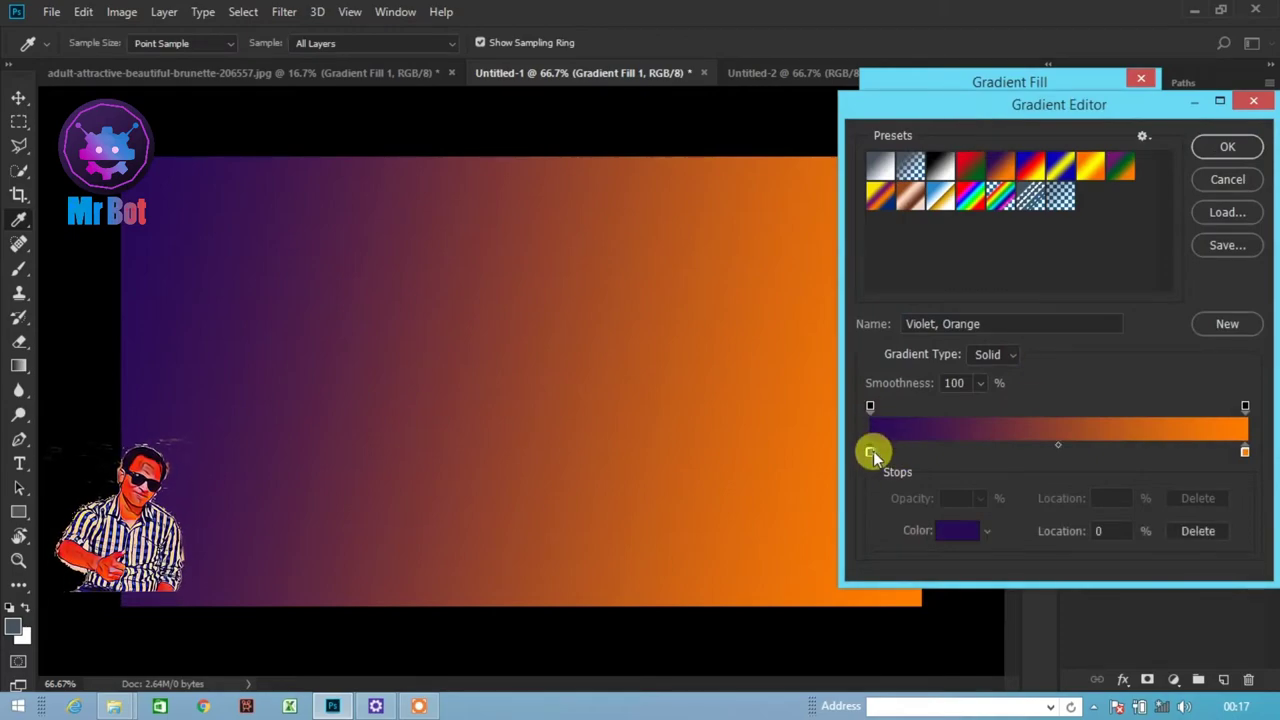
pyautogui.click(957, 531)
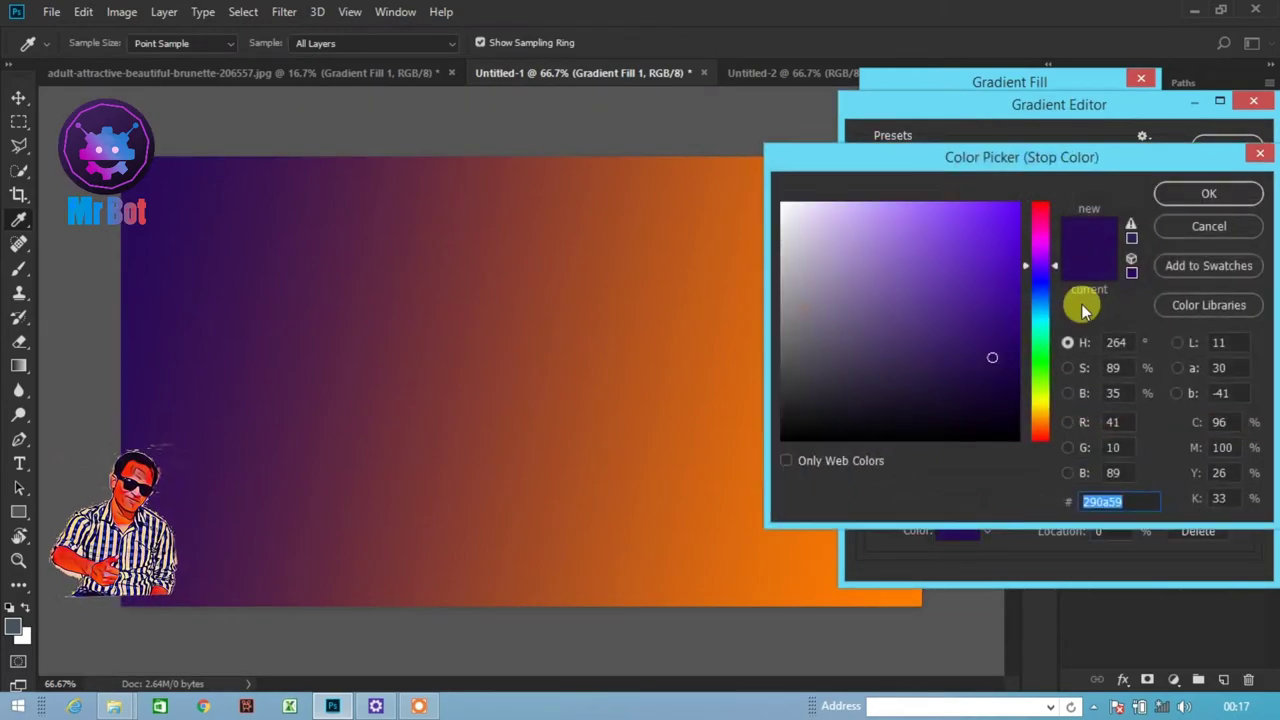
pyautogui.click(1041, 216)
pyautogui.click(1003, 207)
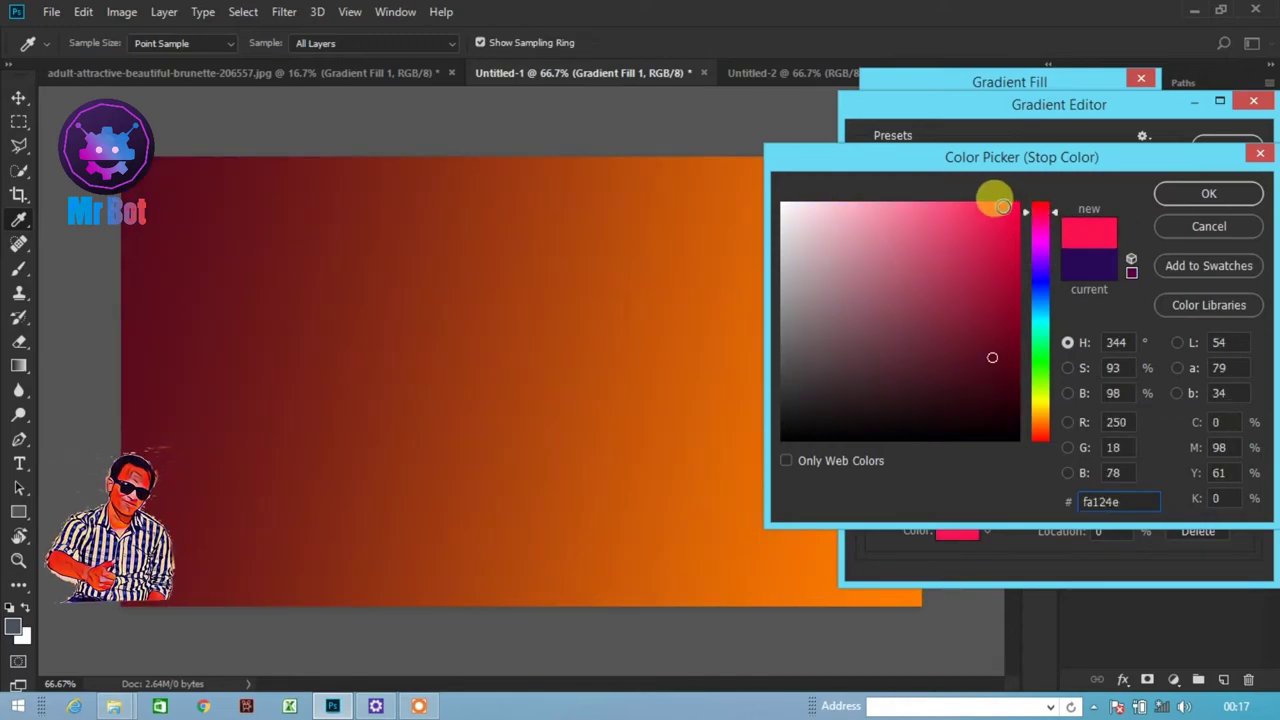
pyautogui.click(1158, 193)
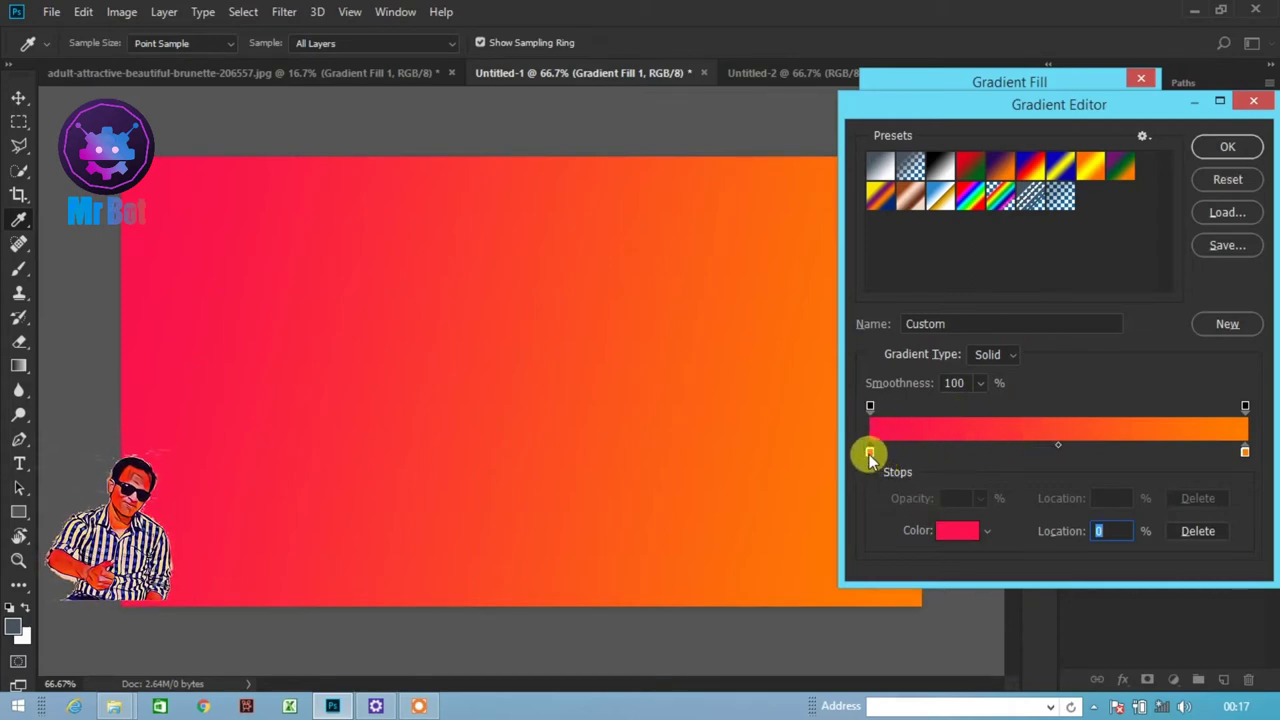
# - Add a magenta colour stop near 38% of the gradient
pyautogui.moveTo(1006, 458)
pyautogui.mouseDown()
pyautogui.moveTo(985, 452)
pyautogui.moveTo(1014, 452)
pyautogui.mouseUp()
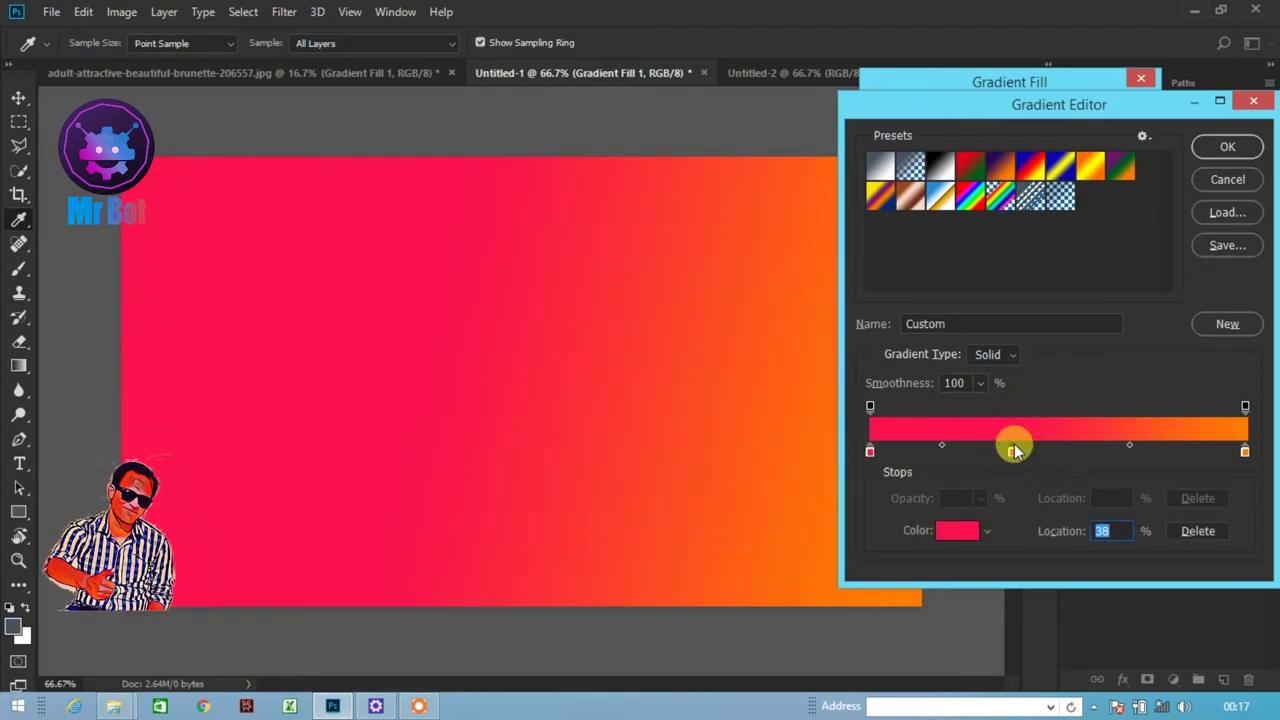
pyautogui.click(957, 530)
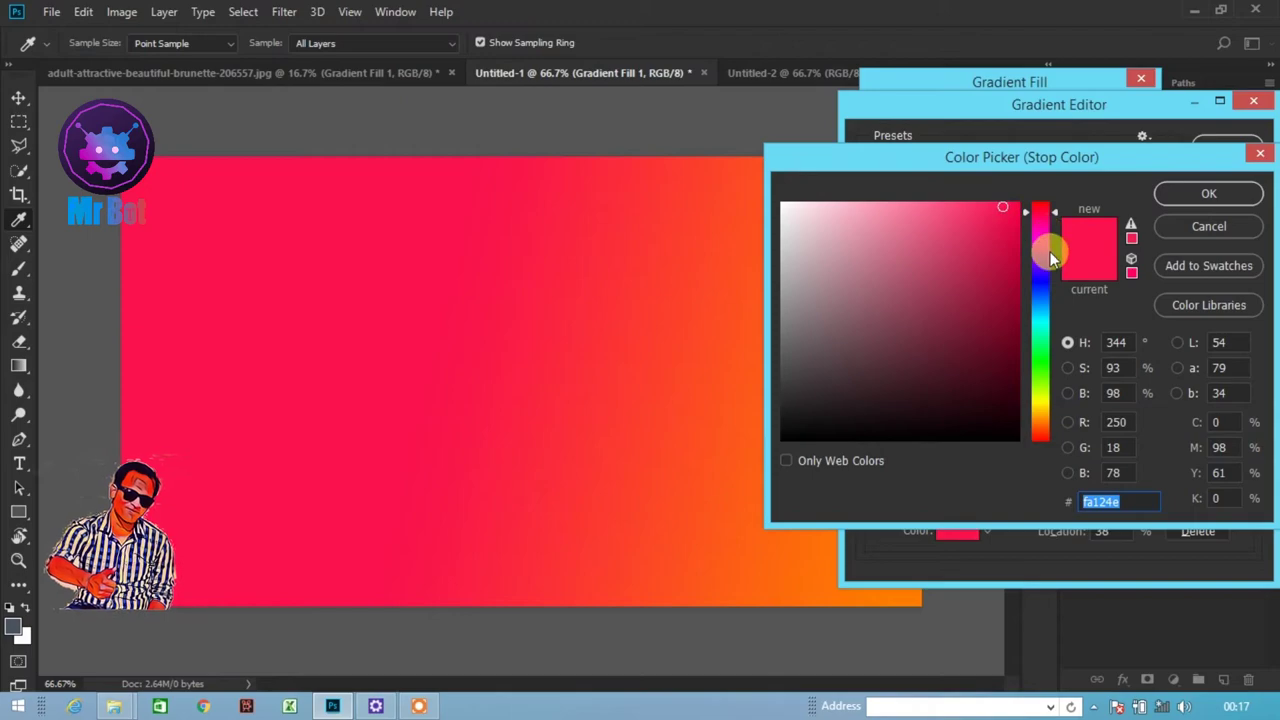
pyautogui.moveTo(1043, 250)
pyautogui.mouseDown()
pyautogui.moveTo(1042, 234)
pyautogui.moveTo(964, 208)
pyautogui.mouseUp()
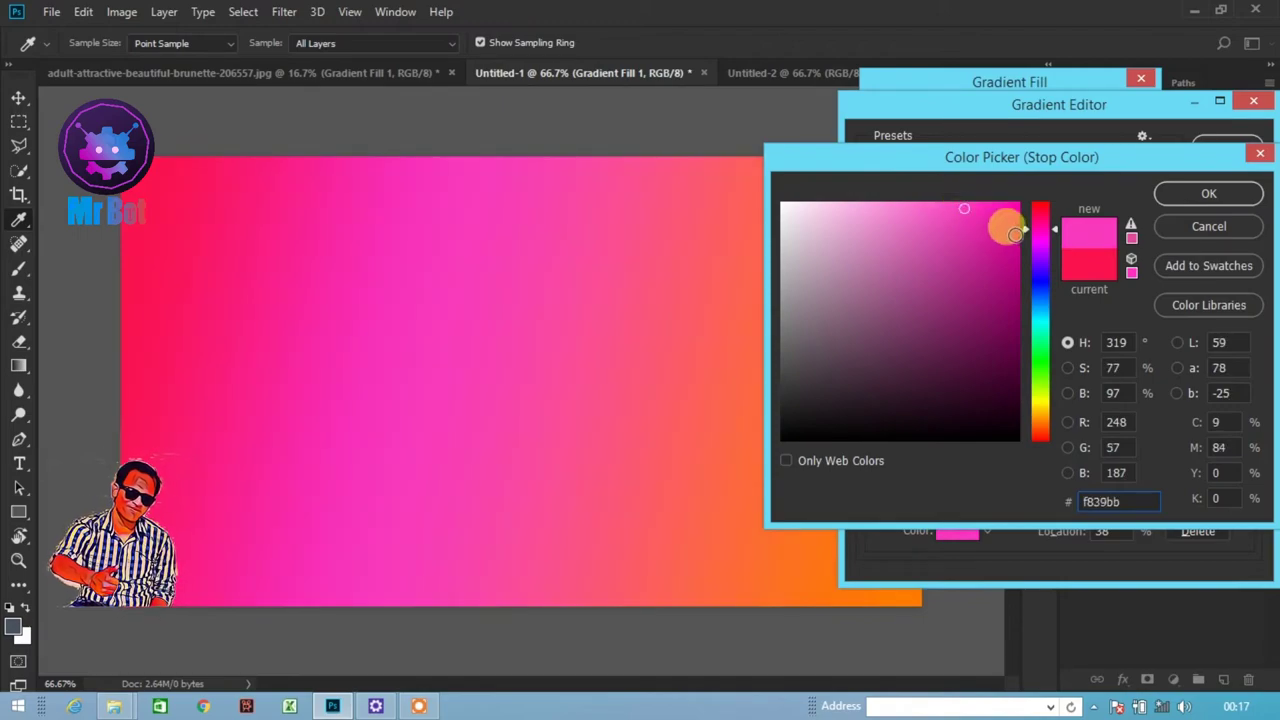
pyautogui.click(1178, 195)
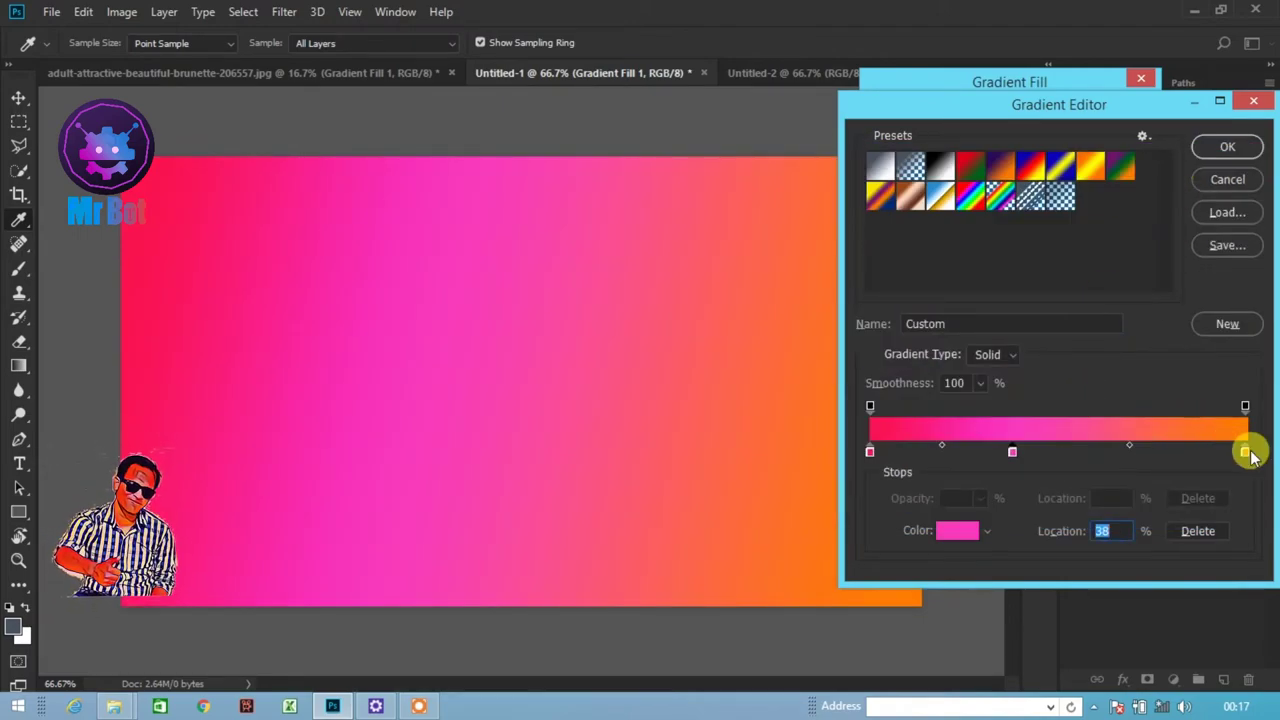
# - Change the orange end stop at 100% to bright blue
pyautogui.click(1245, 452)
pyautogui.click(955, 530)
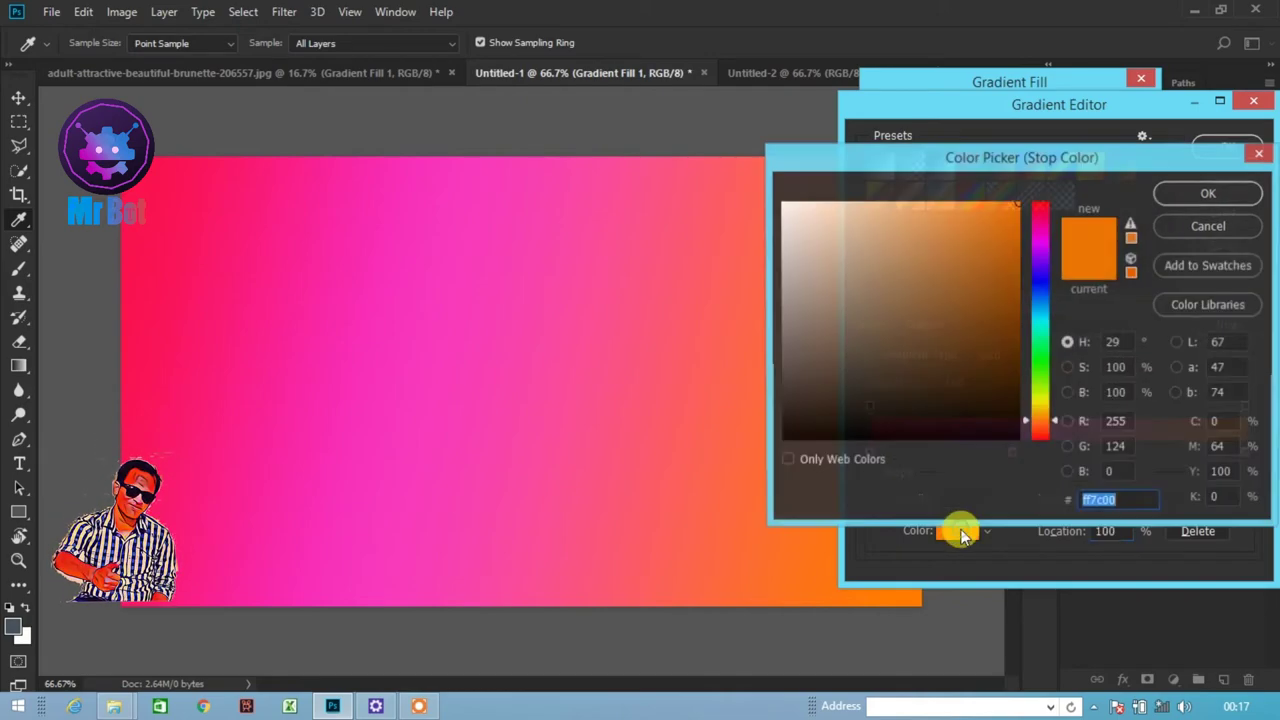
pyautogui.click(1041, 279)
pyautogui.click(957, 216)
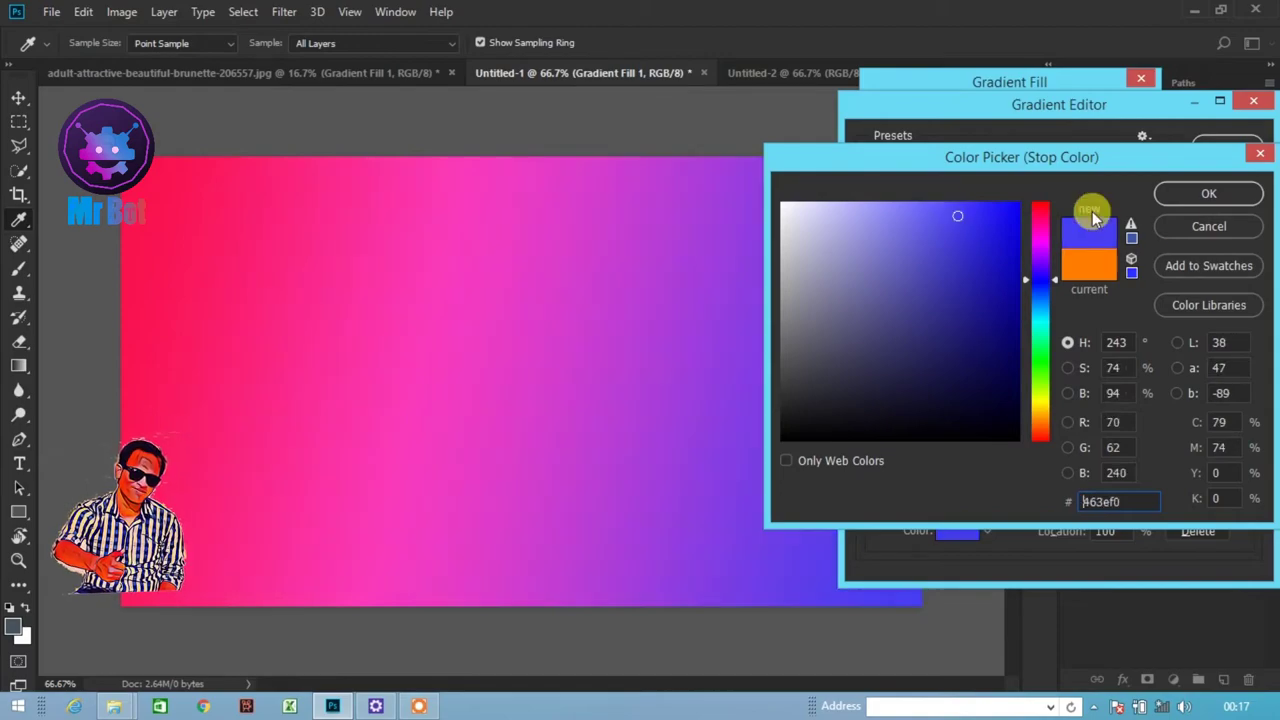
pyautogui.click(1215, 196)
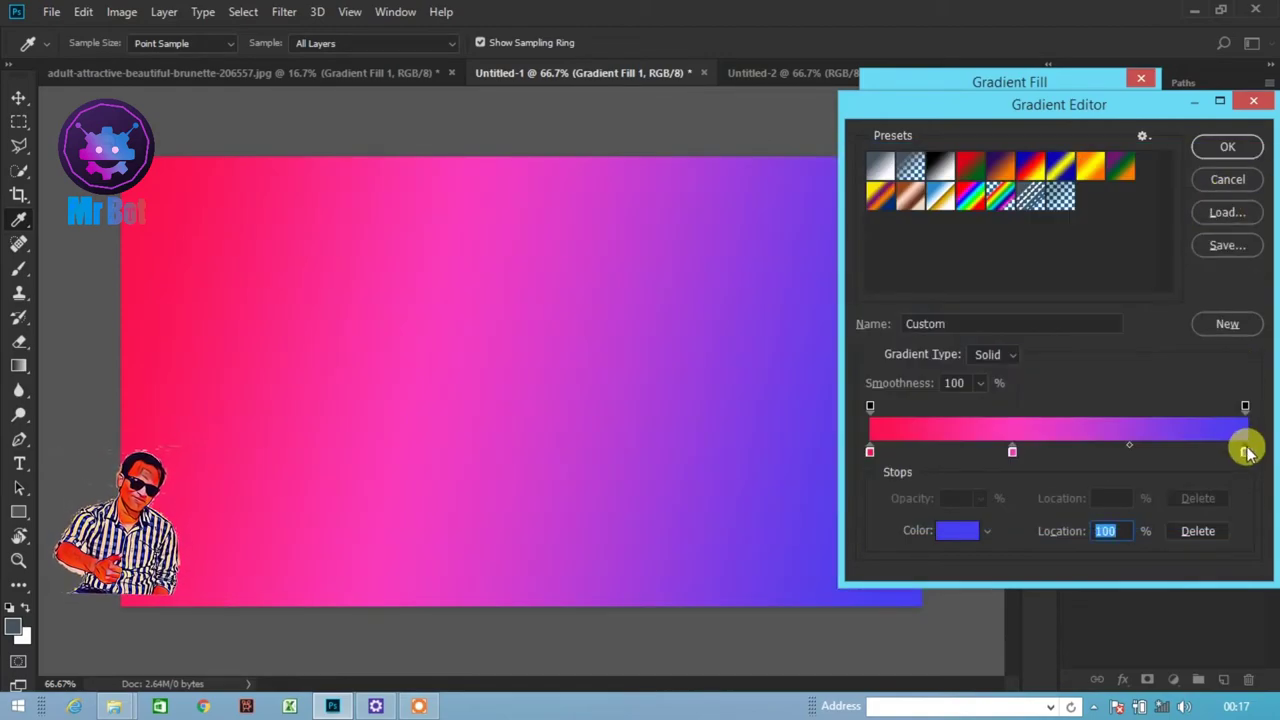
# - Add a dark red 980434 stop at 81%, apply the gradient fill, and target its mask
pyautogui.moveTo(1245, 455); pyautogui.dragTo(1177, 455)
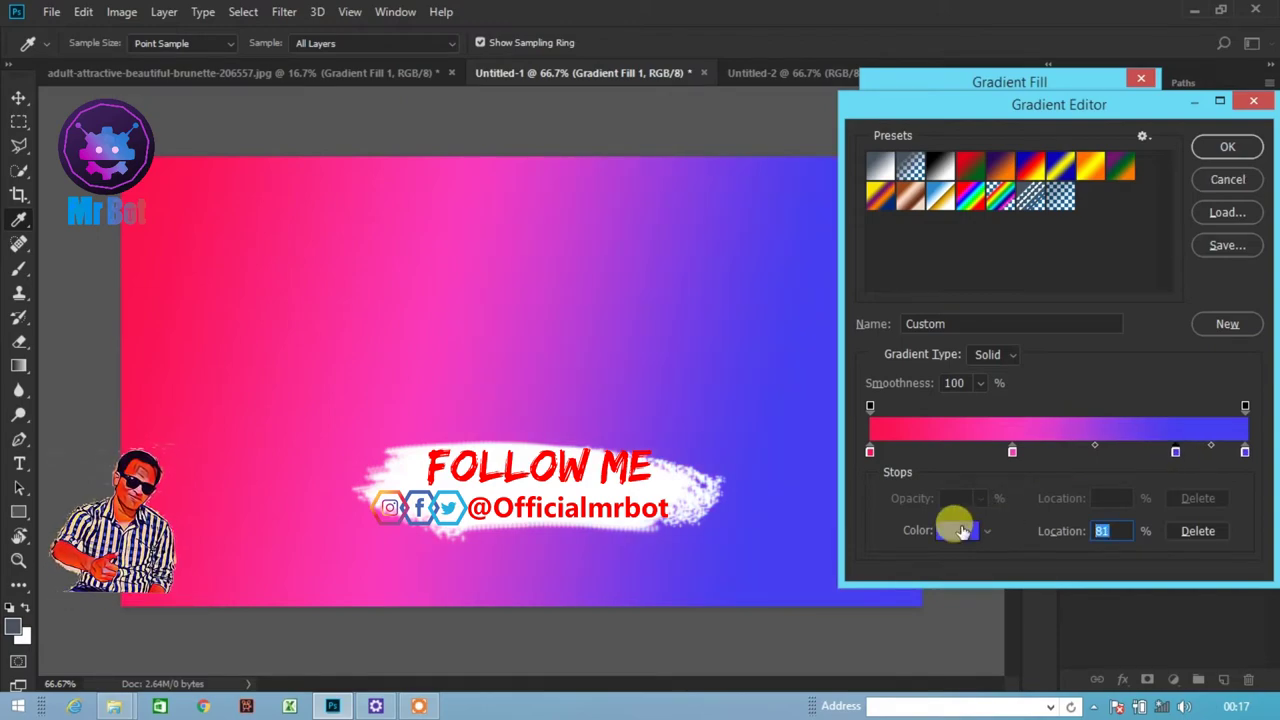
pyautogui.click(957, 530)
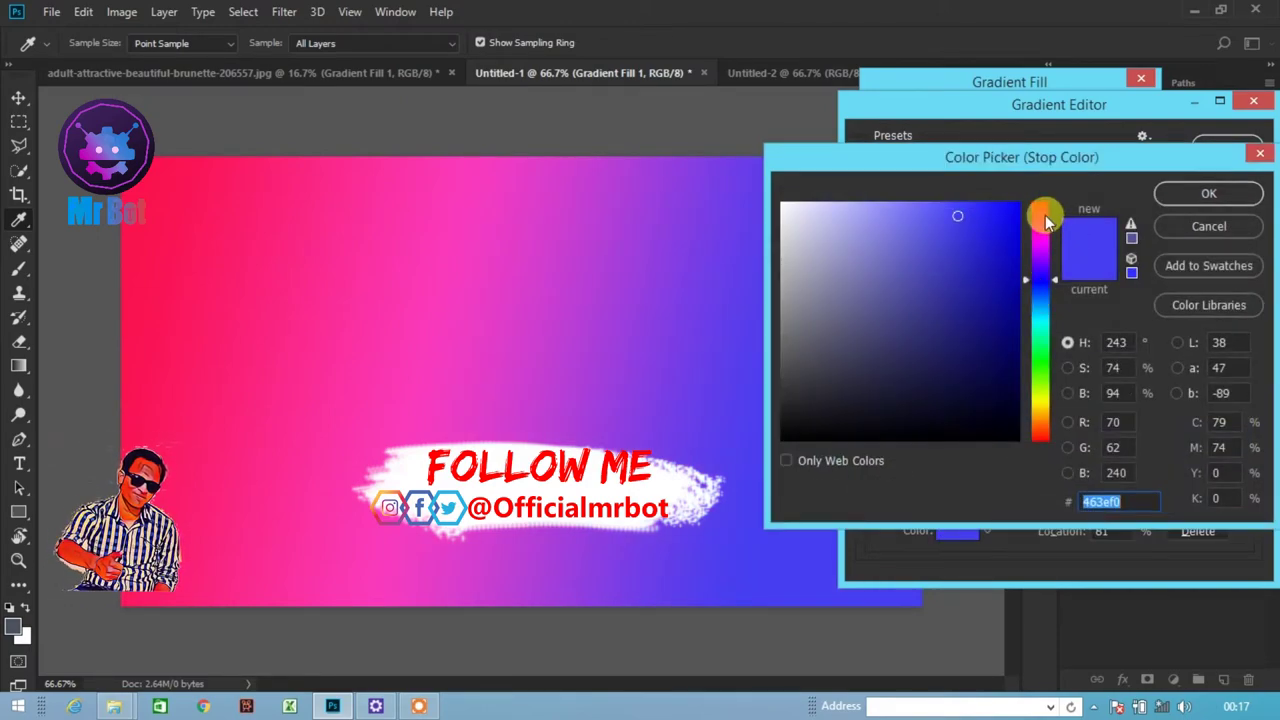
pyautogui.click(1045, 218)
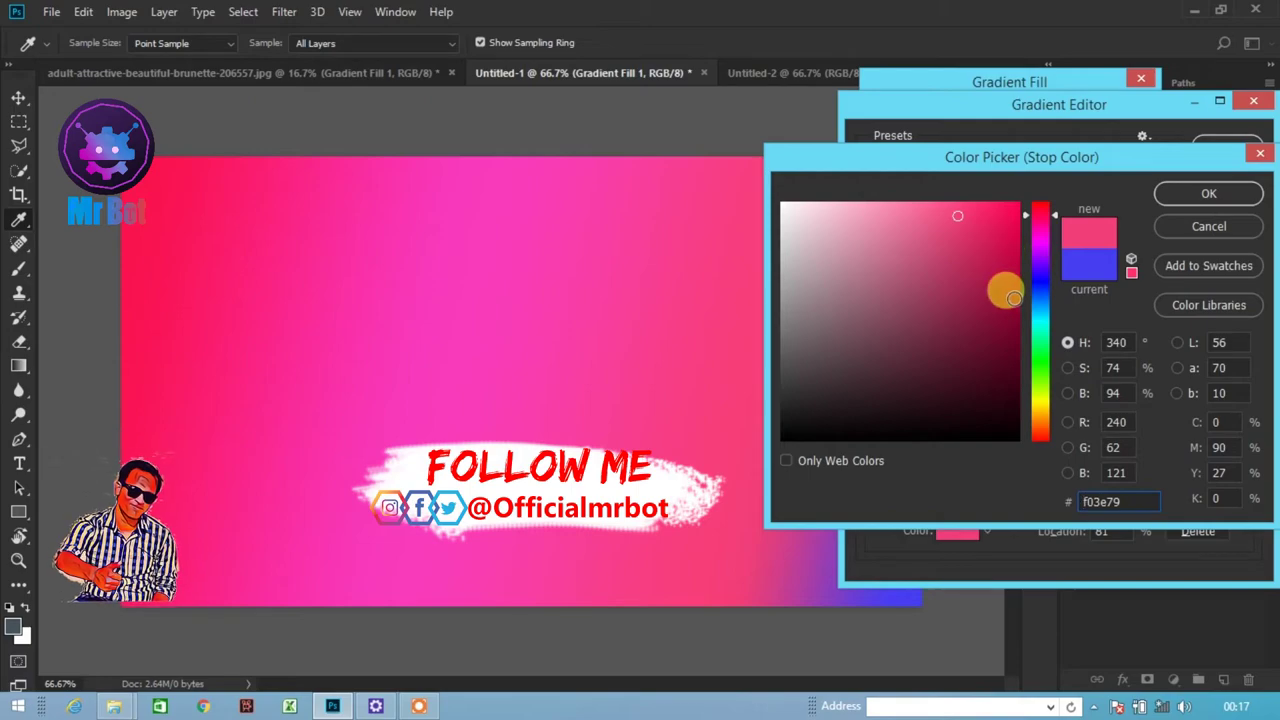
pyautogui.click(1013, 298)
pyautogui.click(1220, 194)
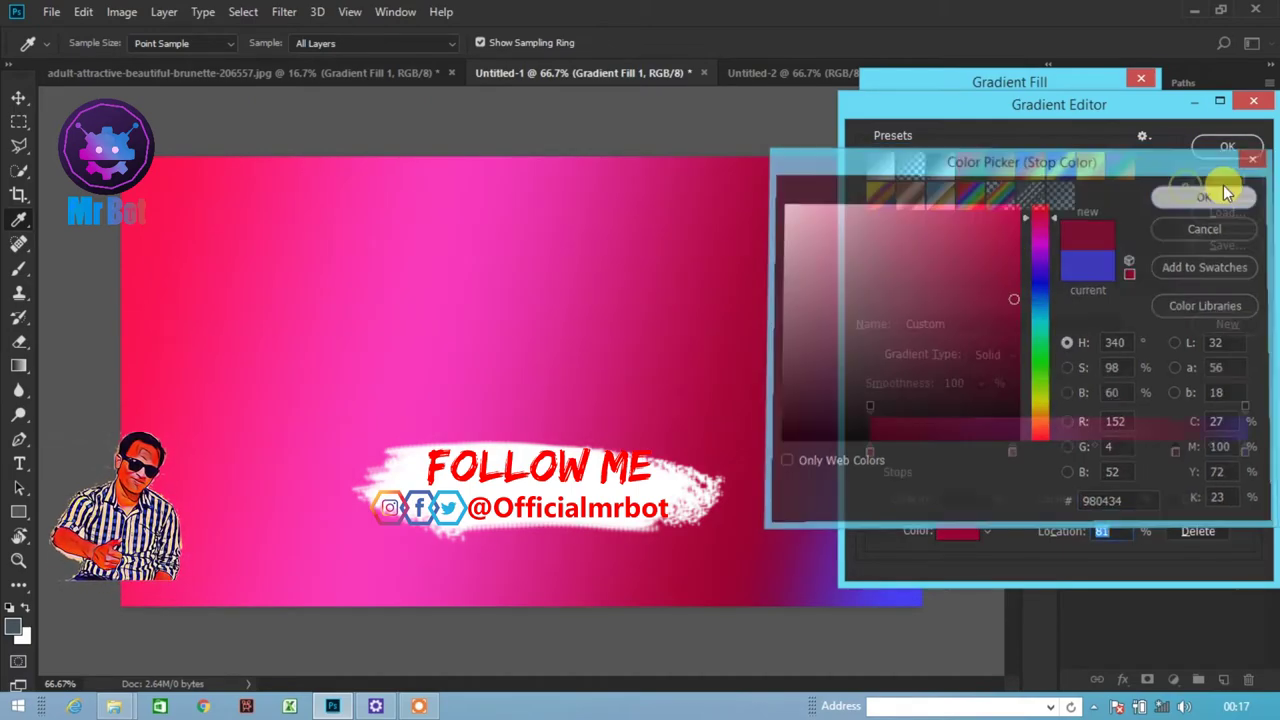
pyautogui.click(1222, 148)
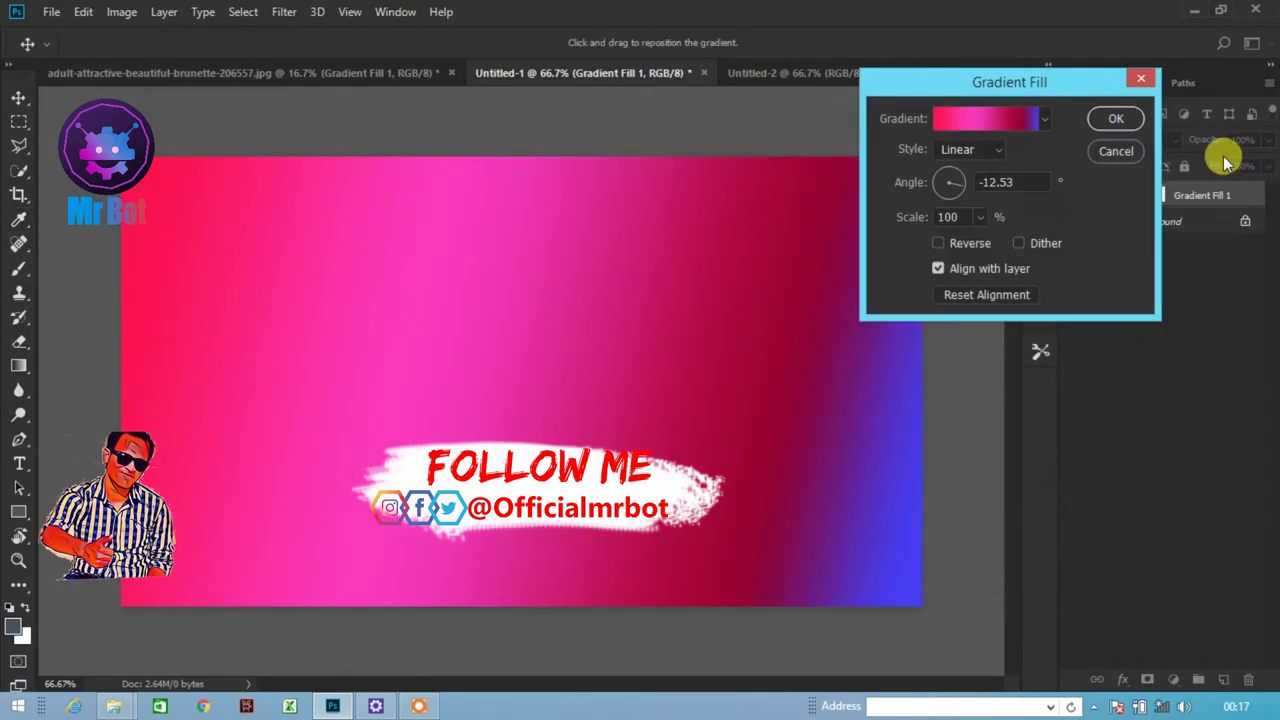
pyautogui.click(1143, 122)
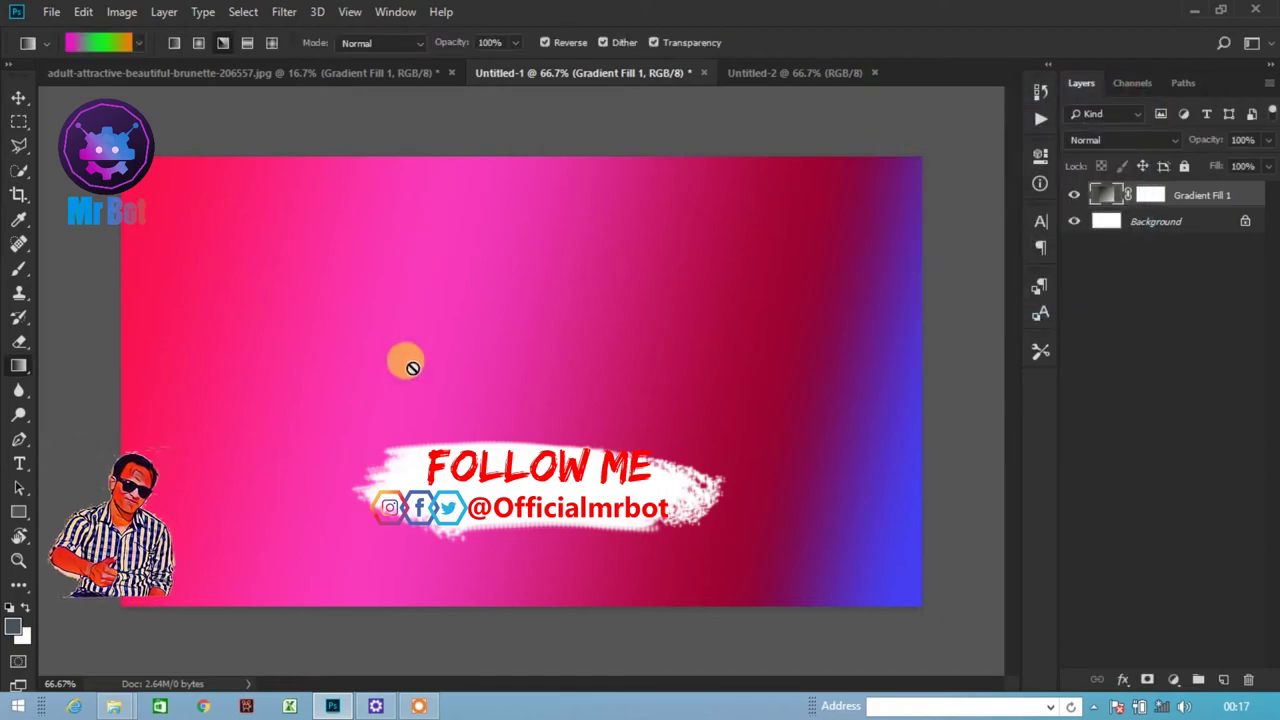
pyautogui.click(1148, 194)
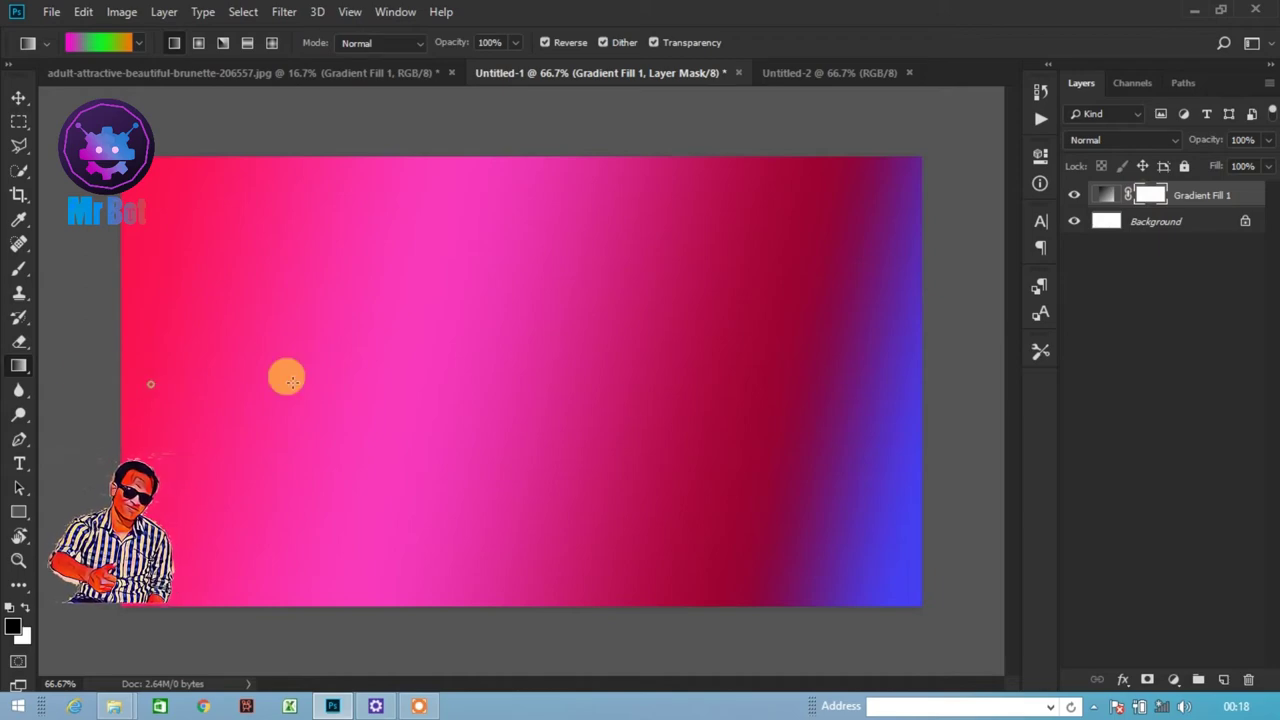
# - Drag mask gradients to soften the fill into light pinks, then return to the garden portrait
pyautogui.moveTo(145, 379)
pyautogui.mouseDown()
pyautogui.moveTo(748, 420)
pyautogui.moveTo(380, 298)
pyautogui.mouseUp()
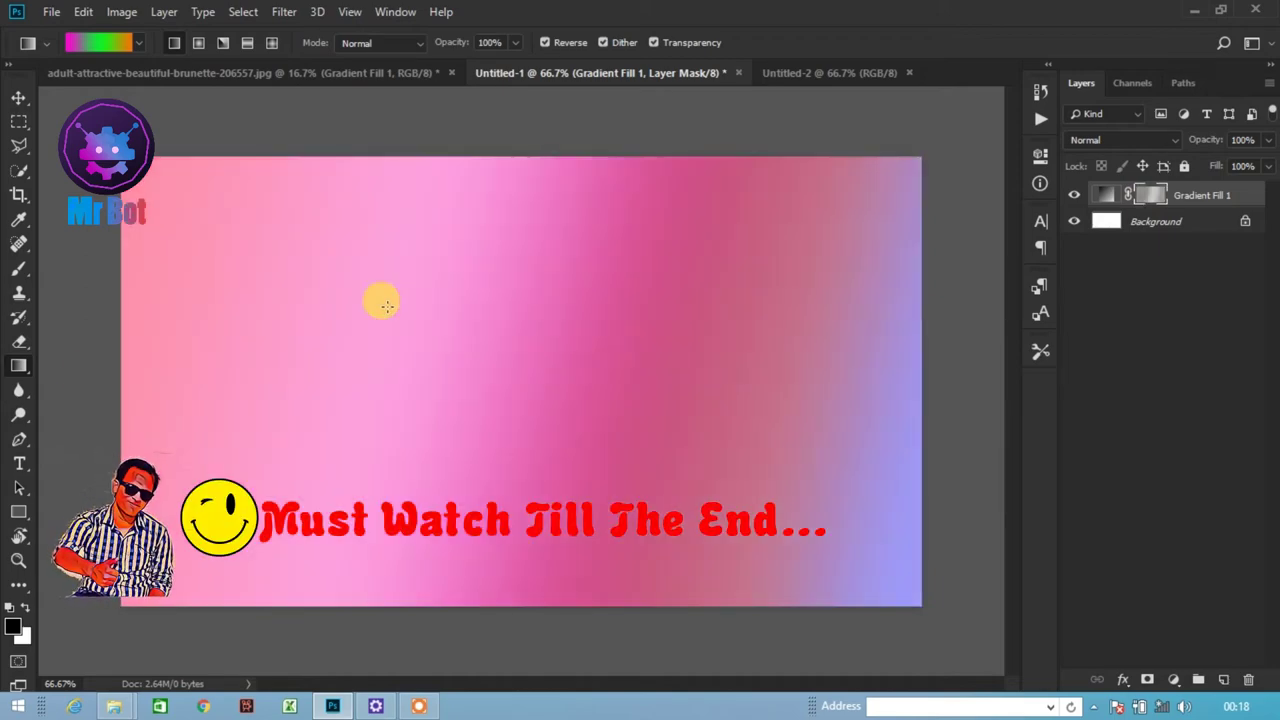
pyautogui.moveTo(740, 258)
pyautogui.mouseDown()
pyautogui.moveTo(265, 480)
pyautogui.moveTo(637, 283)
pyautogui.mouseUp()
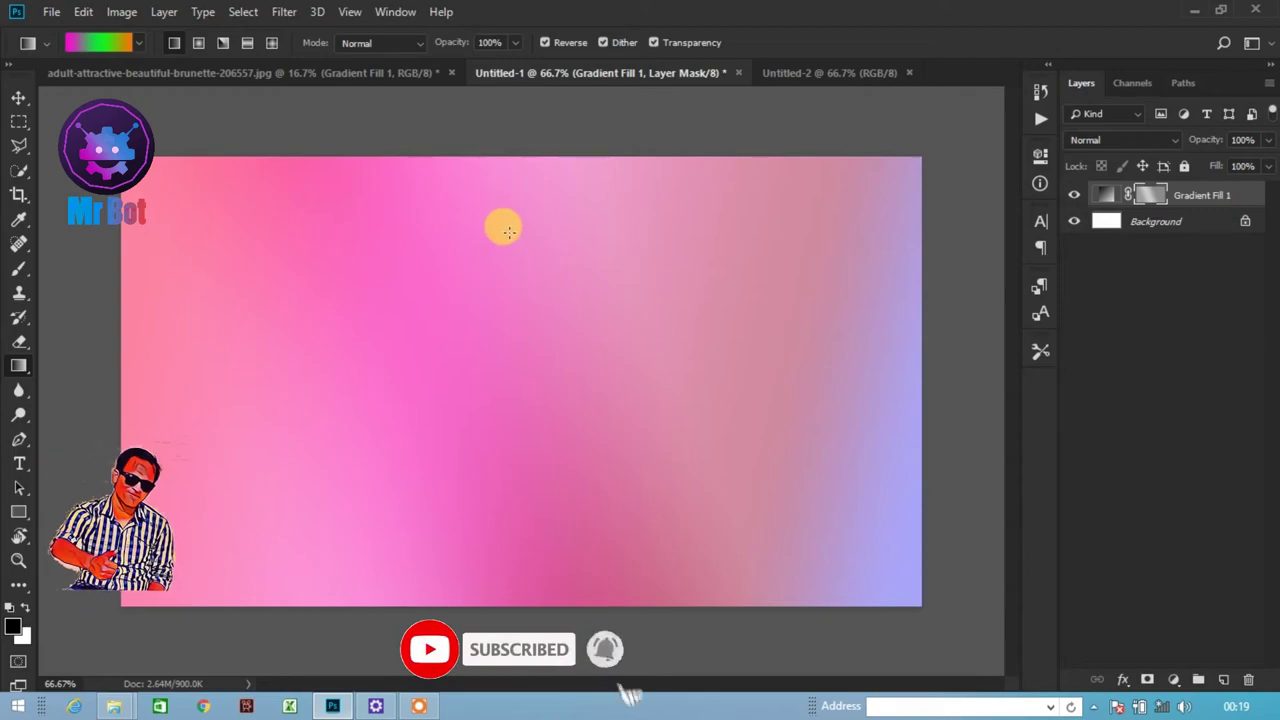
pyautogui.click(338, 73)
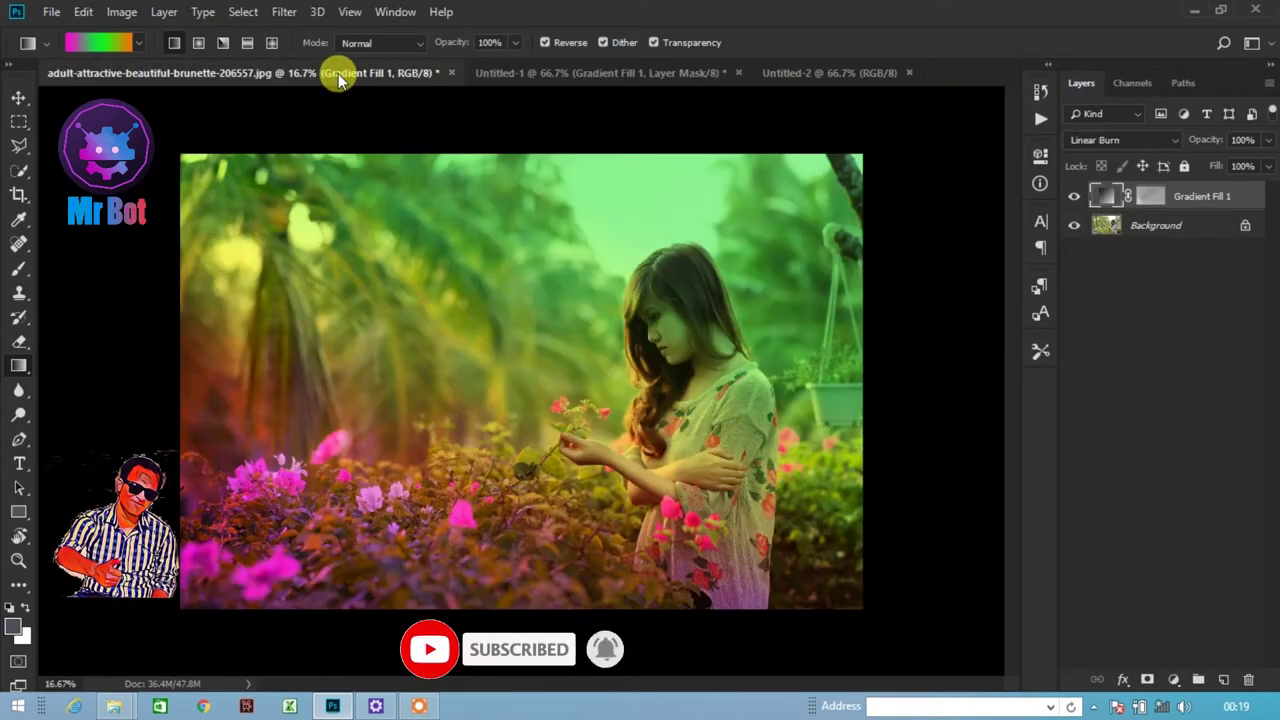
# - In Untitled-2, draw a text box with the font size set to 100 pt
pyautogui.click(605, 70)
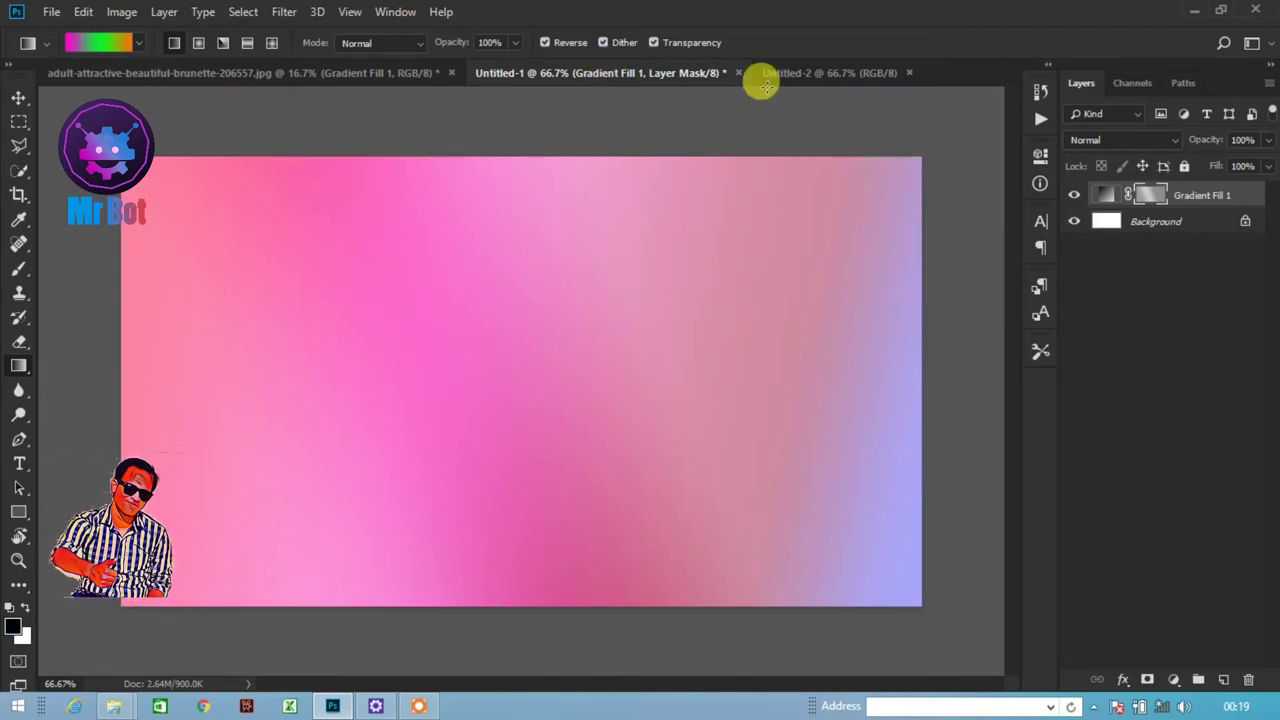
pyautogui.click(832, 71)
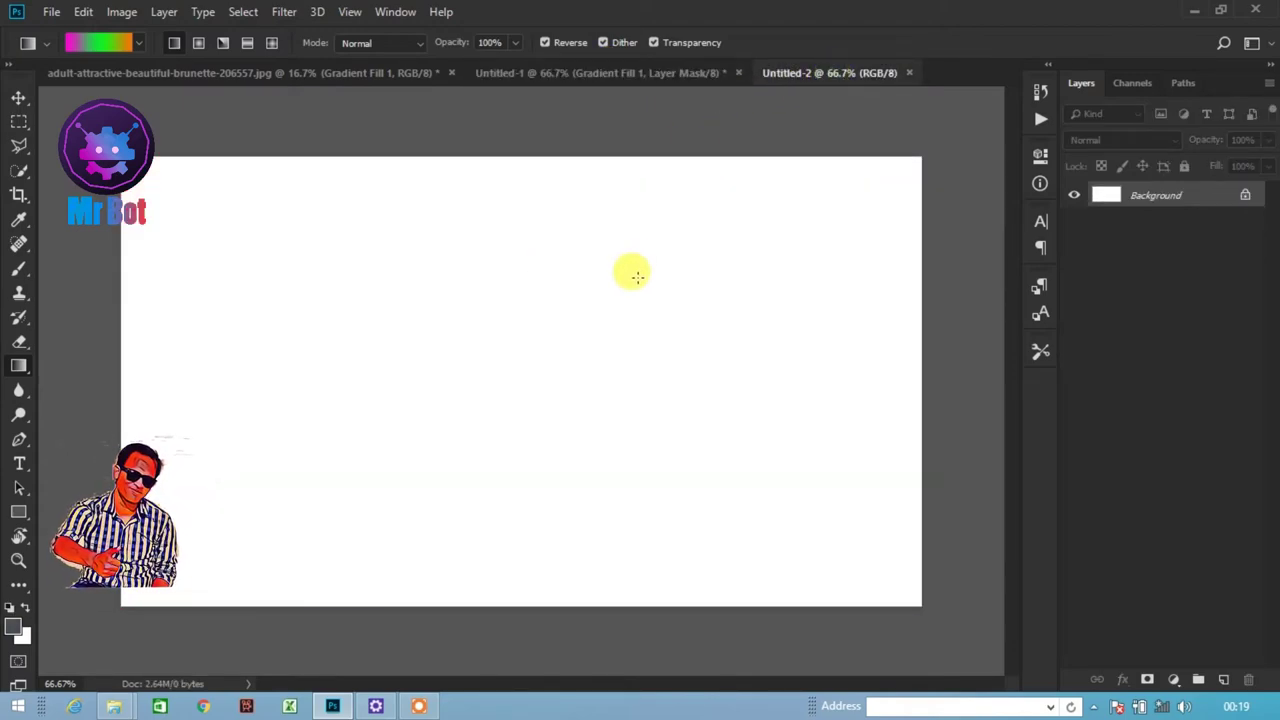
pyautogui.click(18, 463)
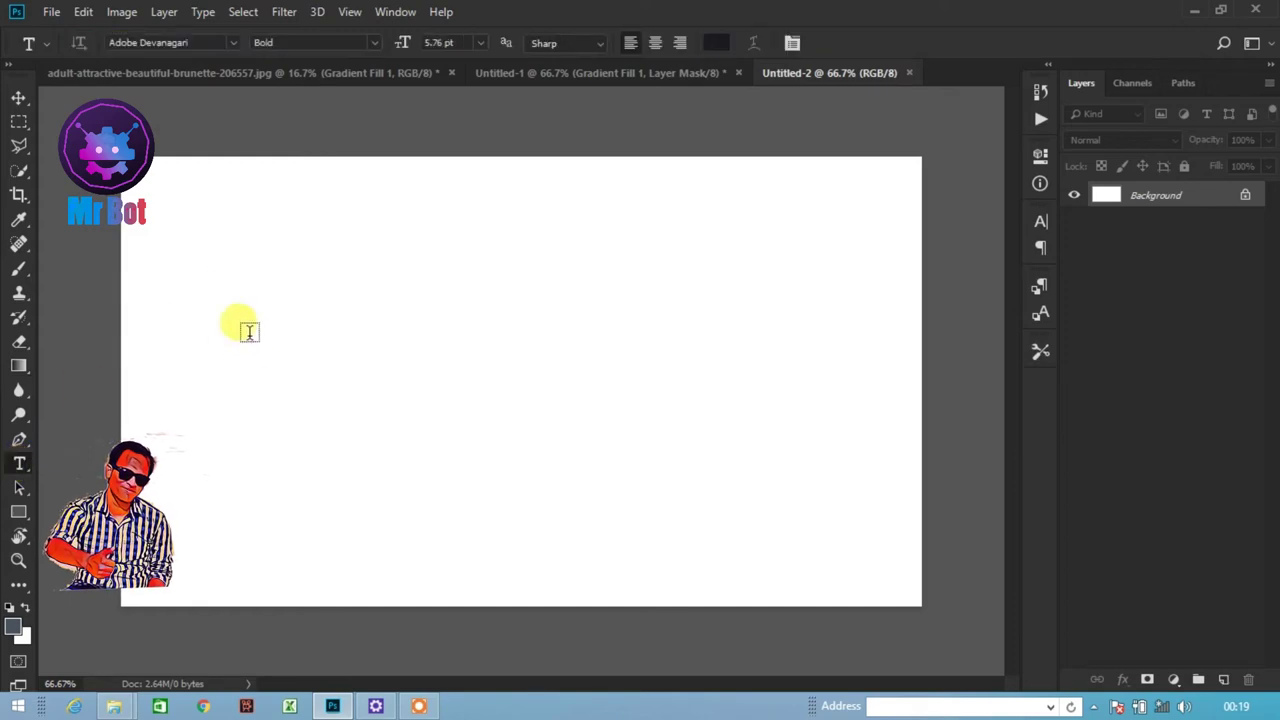
pyautogui.moveTo(190, 278); pyautogui.dragTo(807, 460)
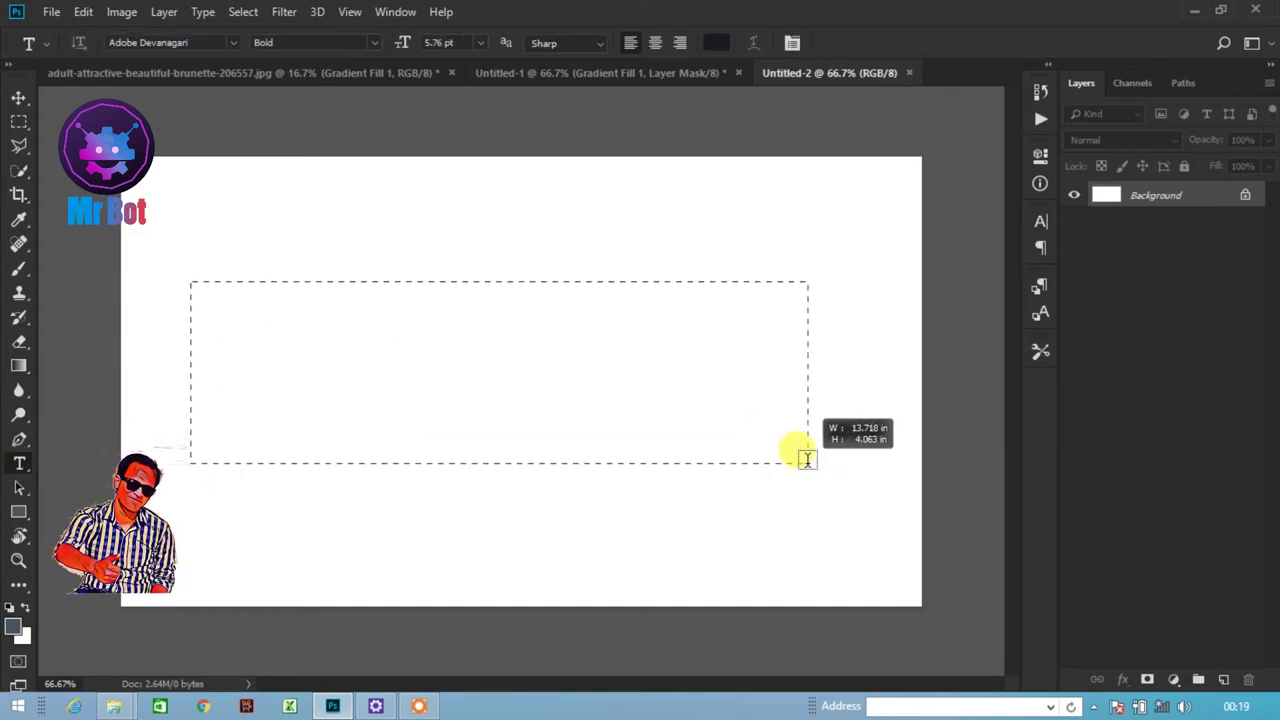
pyautogui.click(480, 42)
pyautogui.click(452, 282)
pyautogui.write('100')
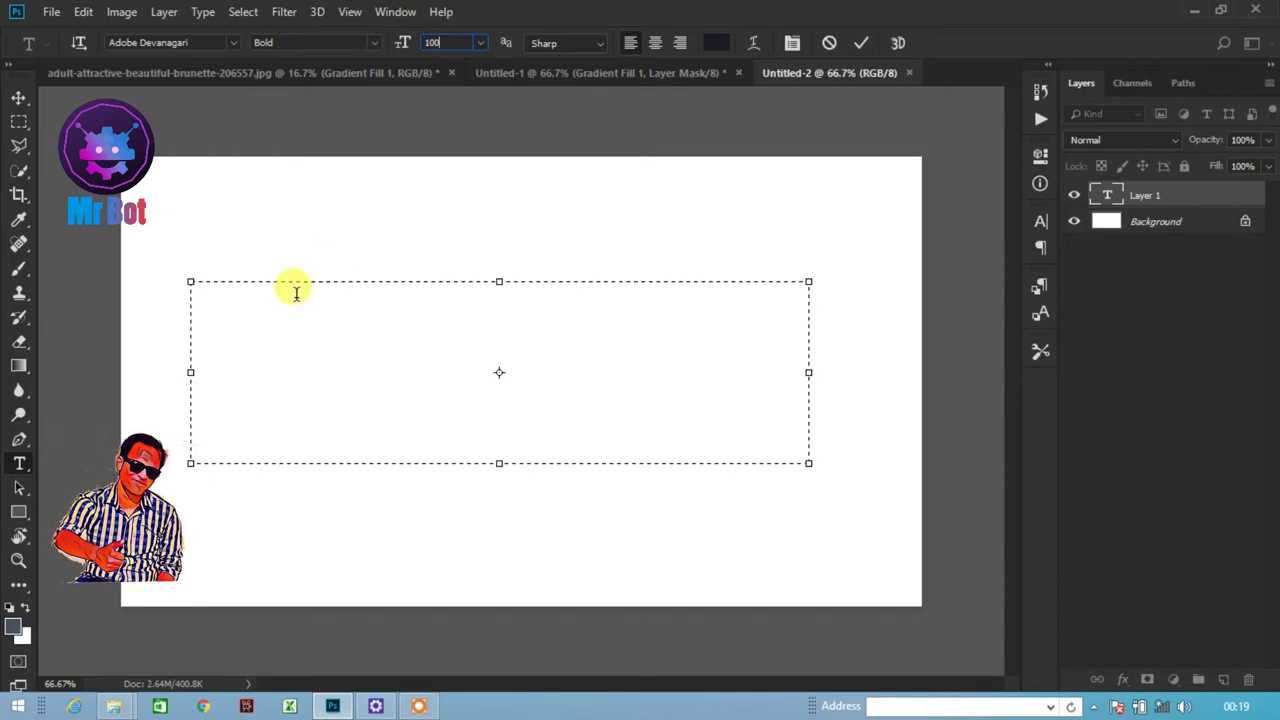
pyautogui.press('Return')
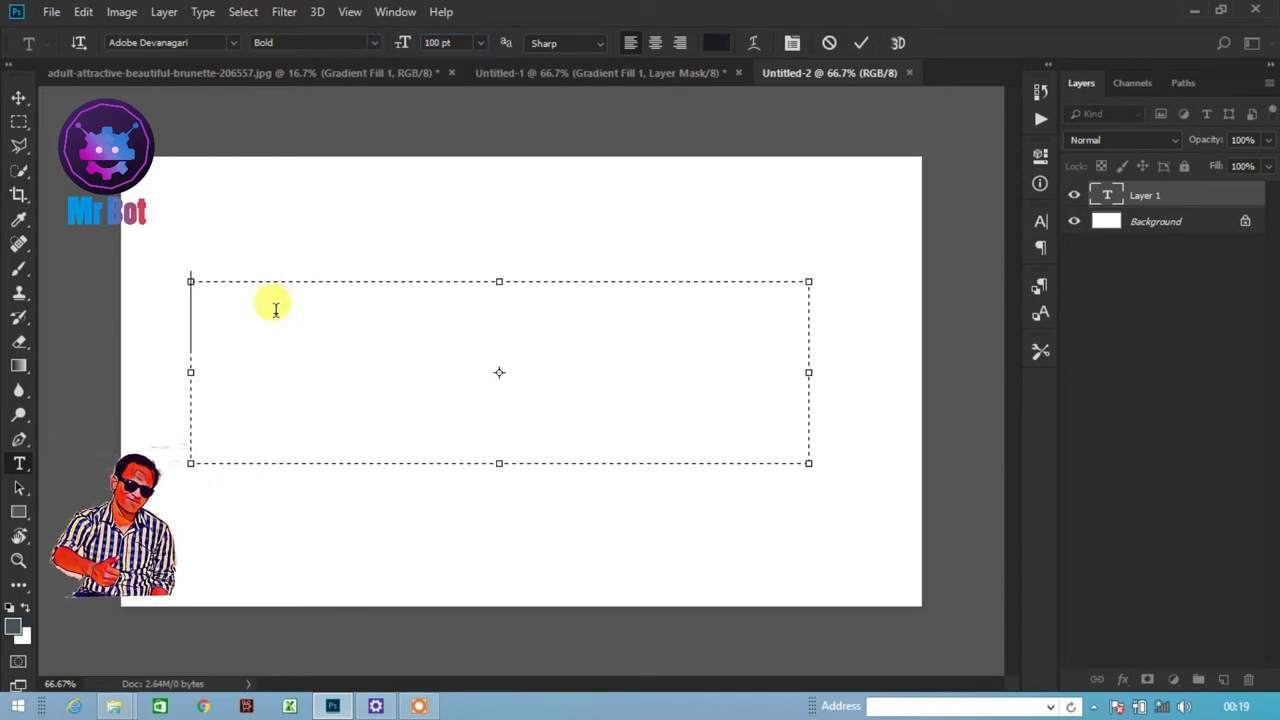
# - Type the text 'MR BOT', correcting stray characters
pyautogui.write('M')
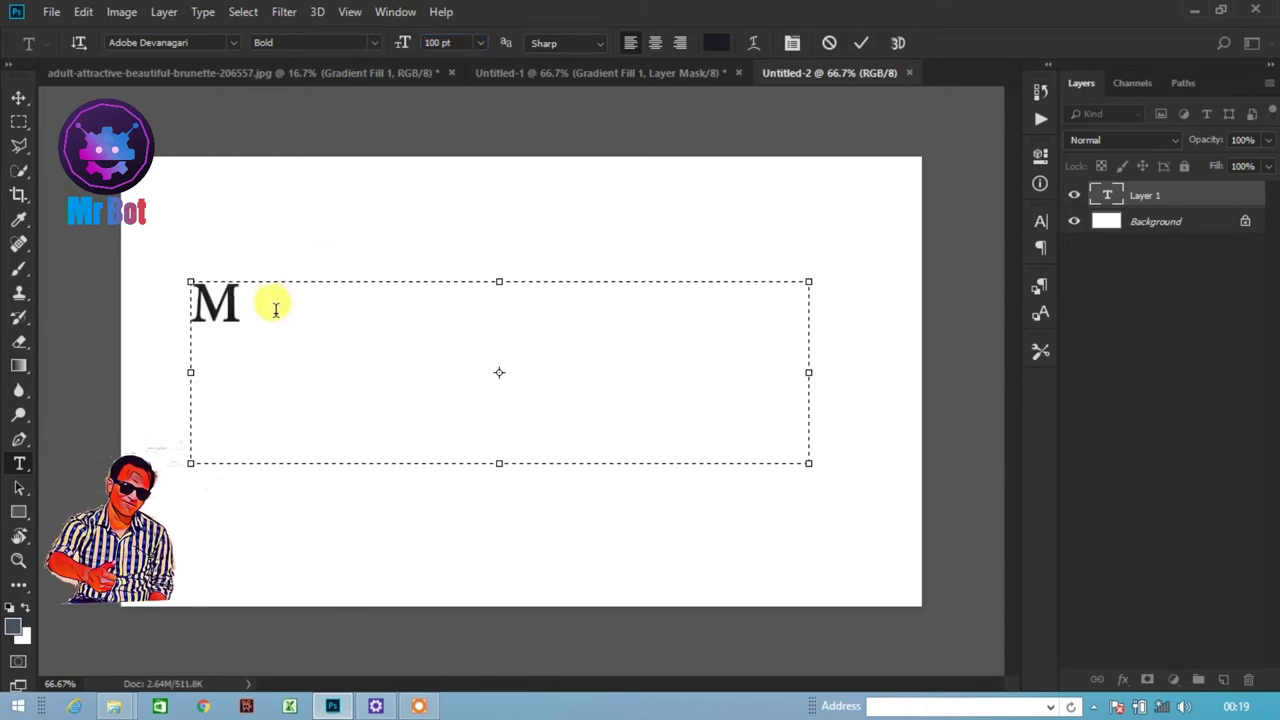
pyautogui.press('BackSpace')
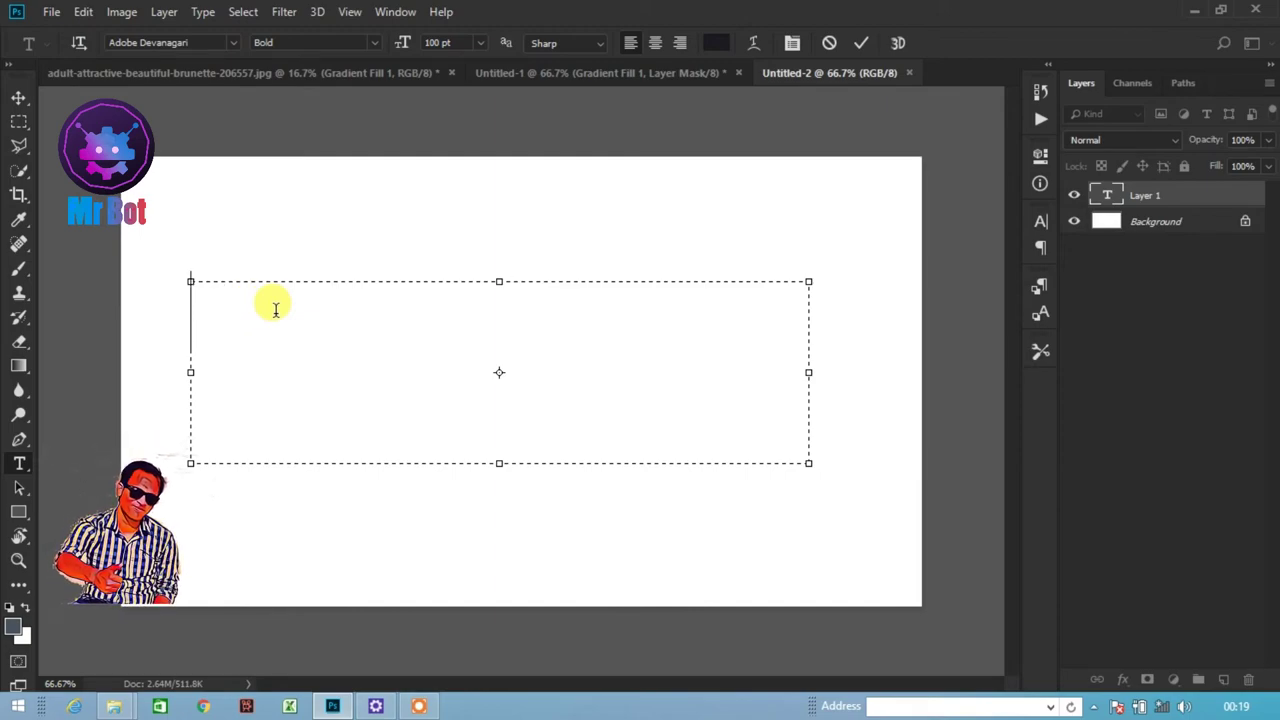
pyautogui.write('<')
pyautogui.write('m')
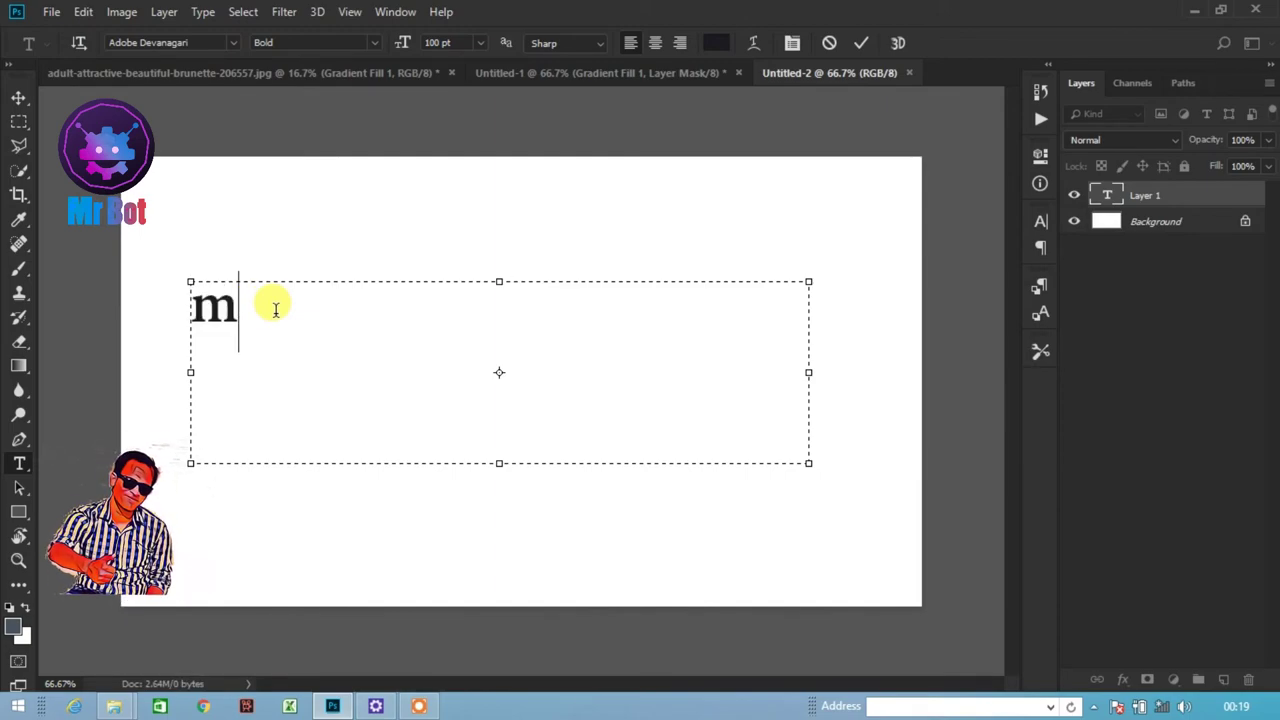
pyautogui.press('BackSpace')
pyautogui.write('MR')
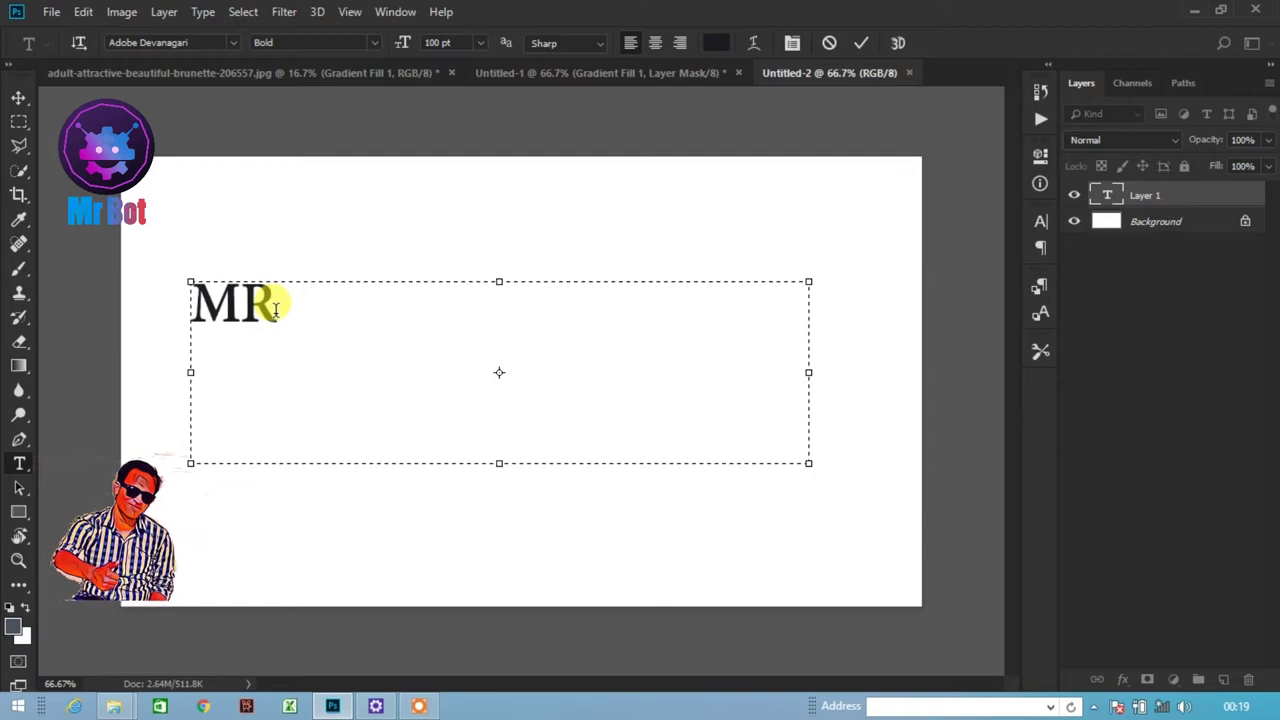
pyautogui.write(' BOT')
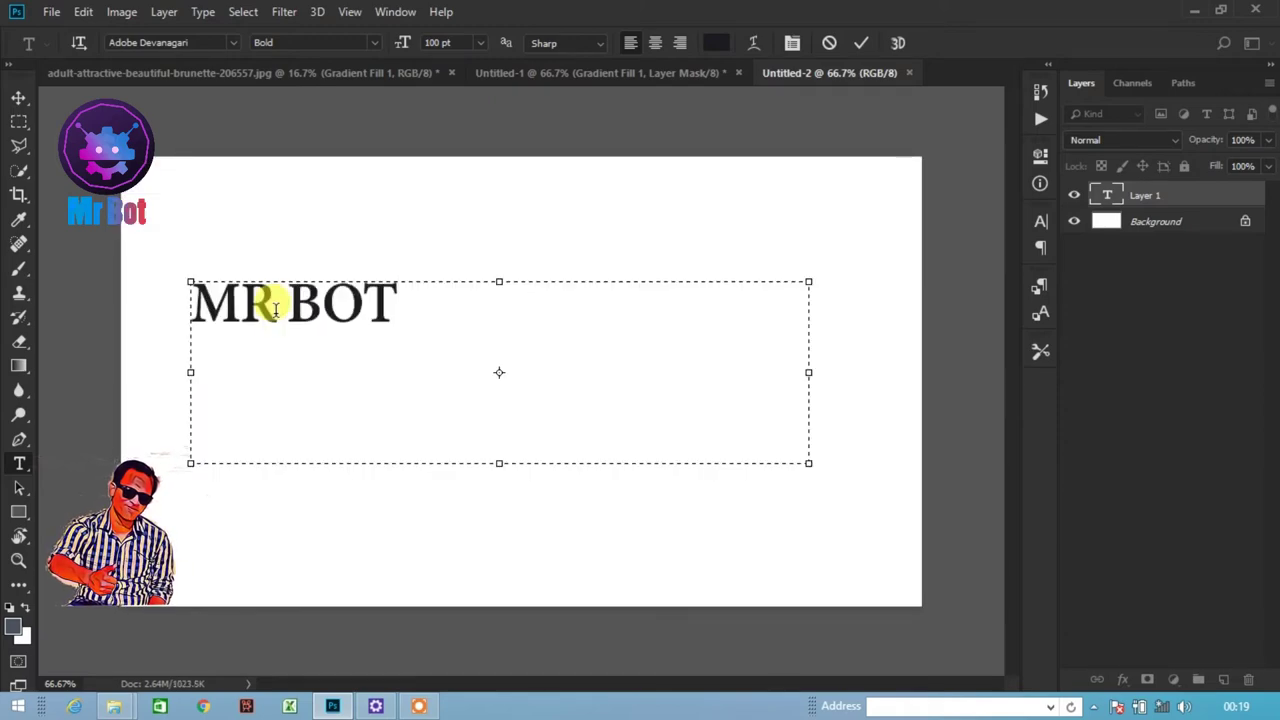
# - Set all of the text to Gill Sans Ultra Bold and commit it
pyautogui.hotkey('ctrl', 'a')
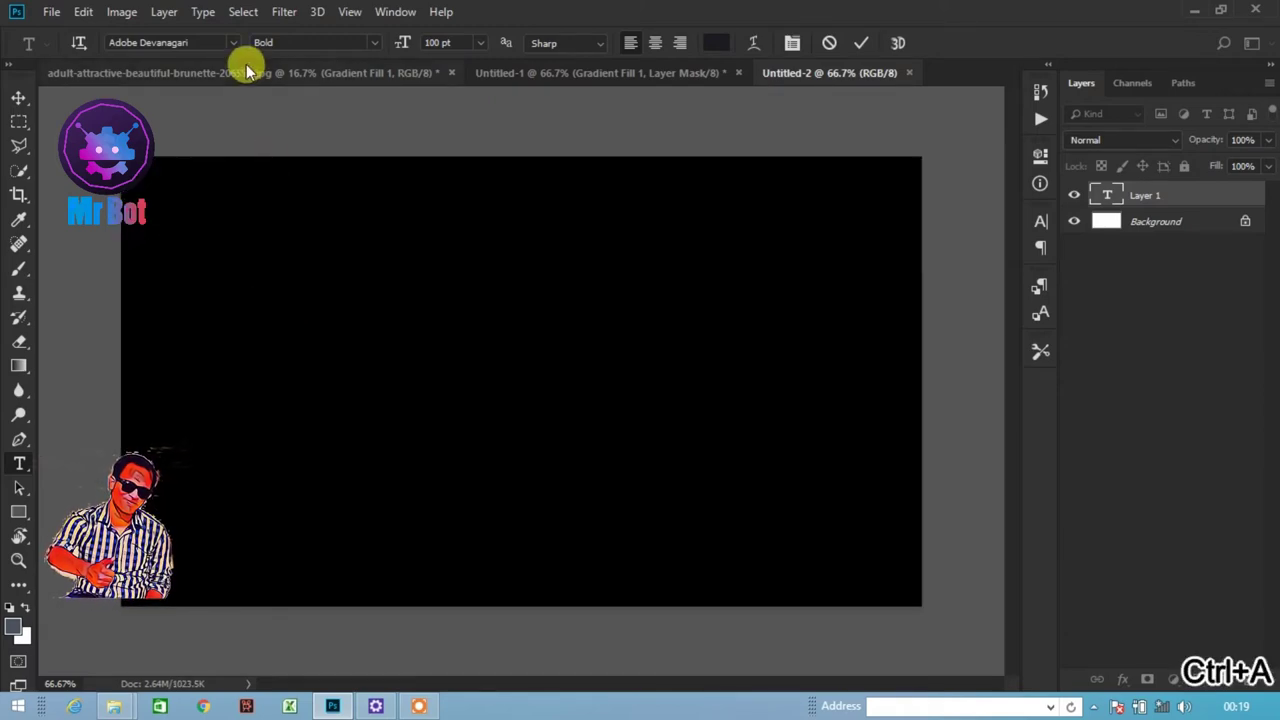
pyautogui.click(229, 46)
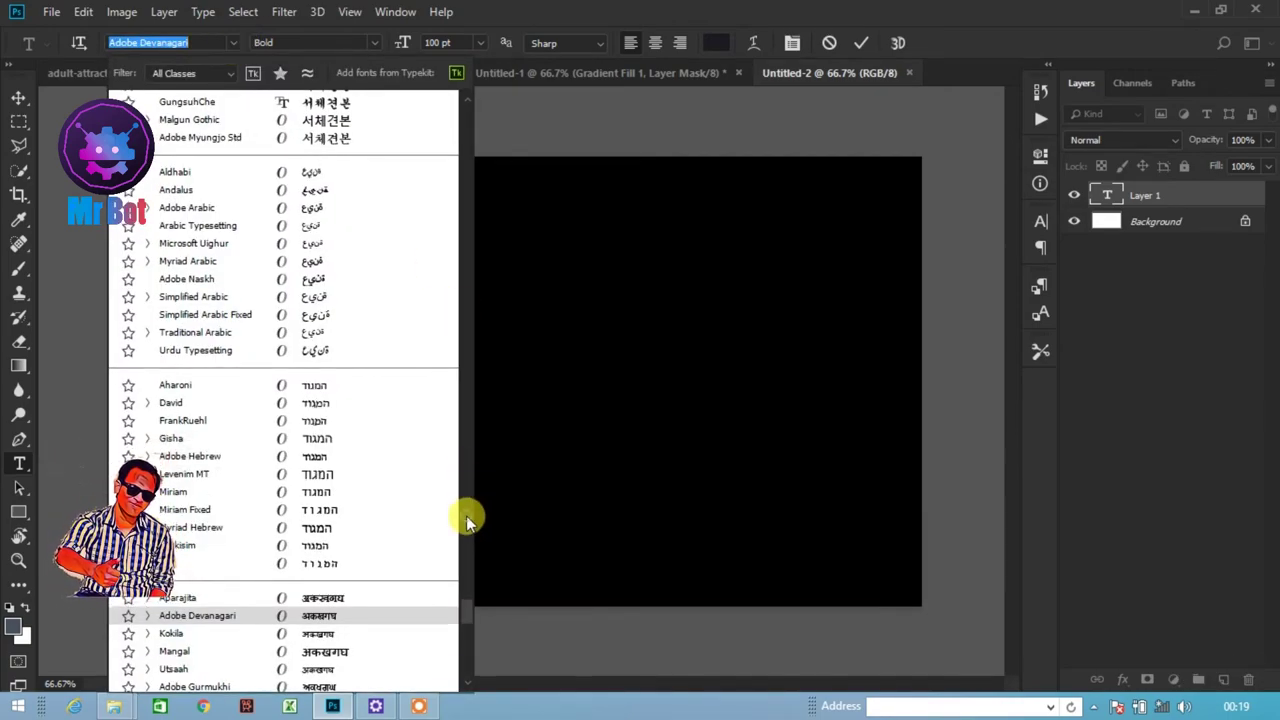
pyautogui.scroll(10, 466, 515)
pyautogui.scroll(10, 480, 315)
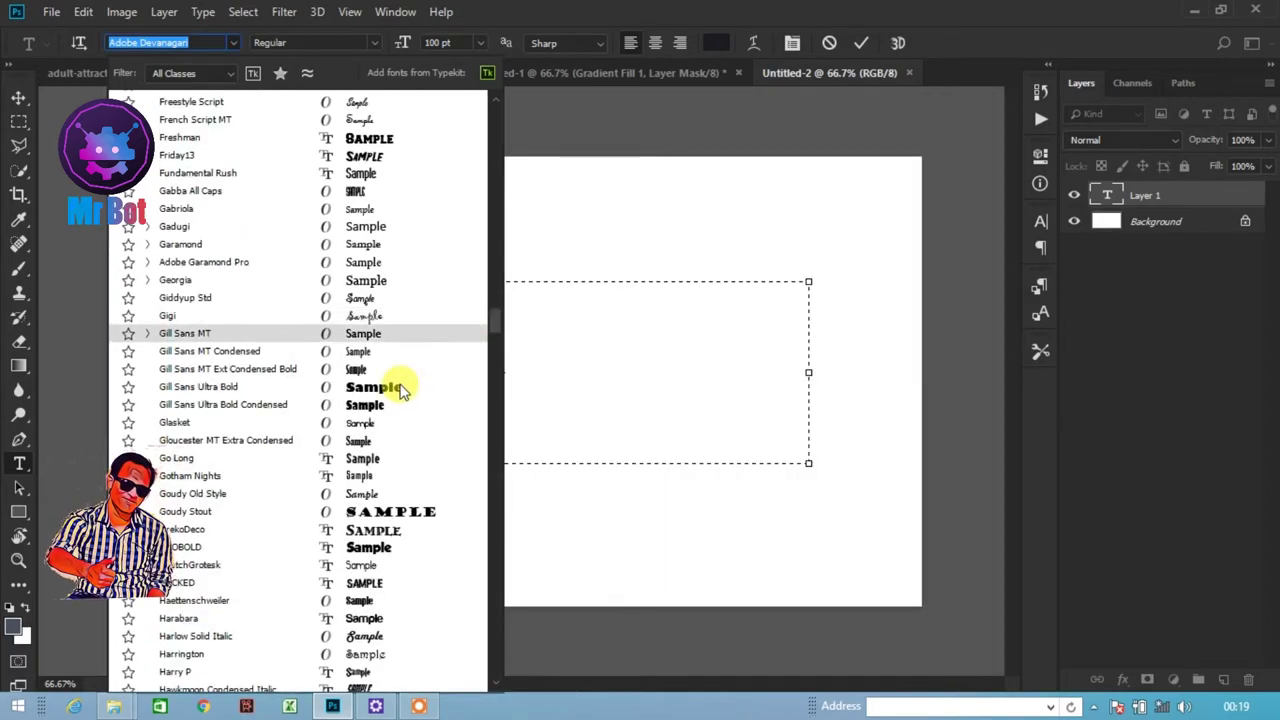
pyautogui.click(386, 389)
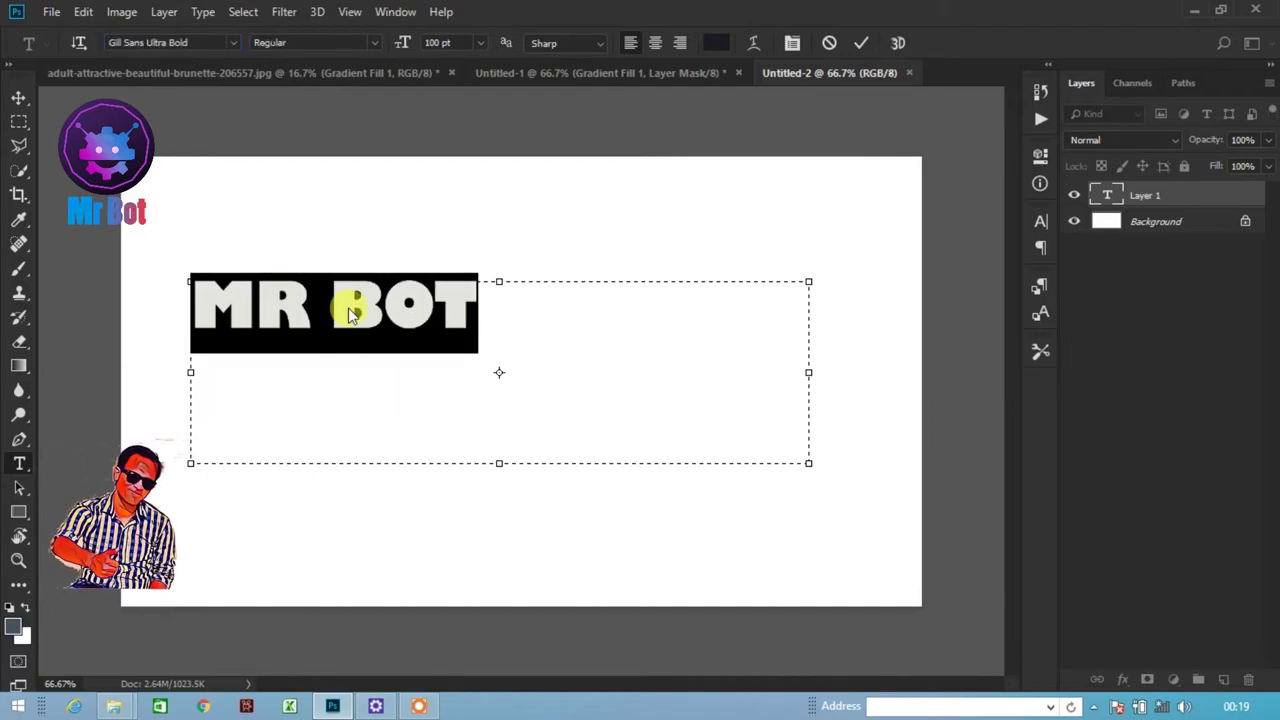
pyautogui.click(18, 97)
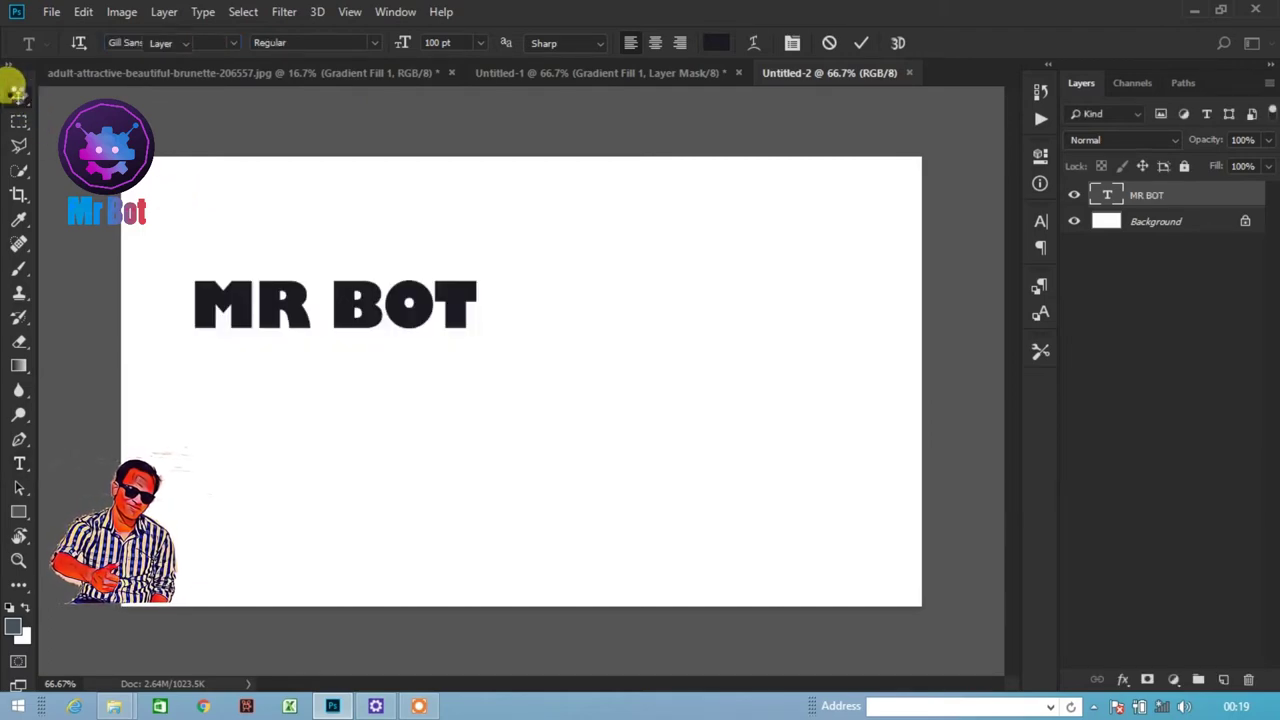
# - Move the MR BOT text toward the centre and enlarge it to about 171%
pyautogui.moveTo(460, 305); pyautogui.dragTo(630, 390)
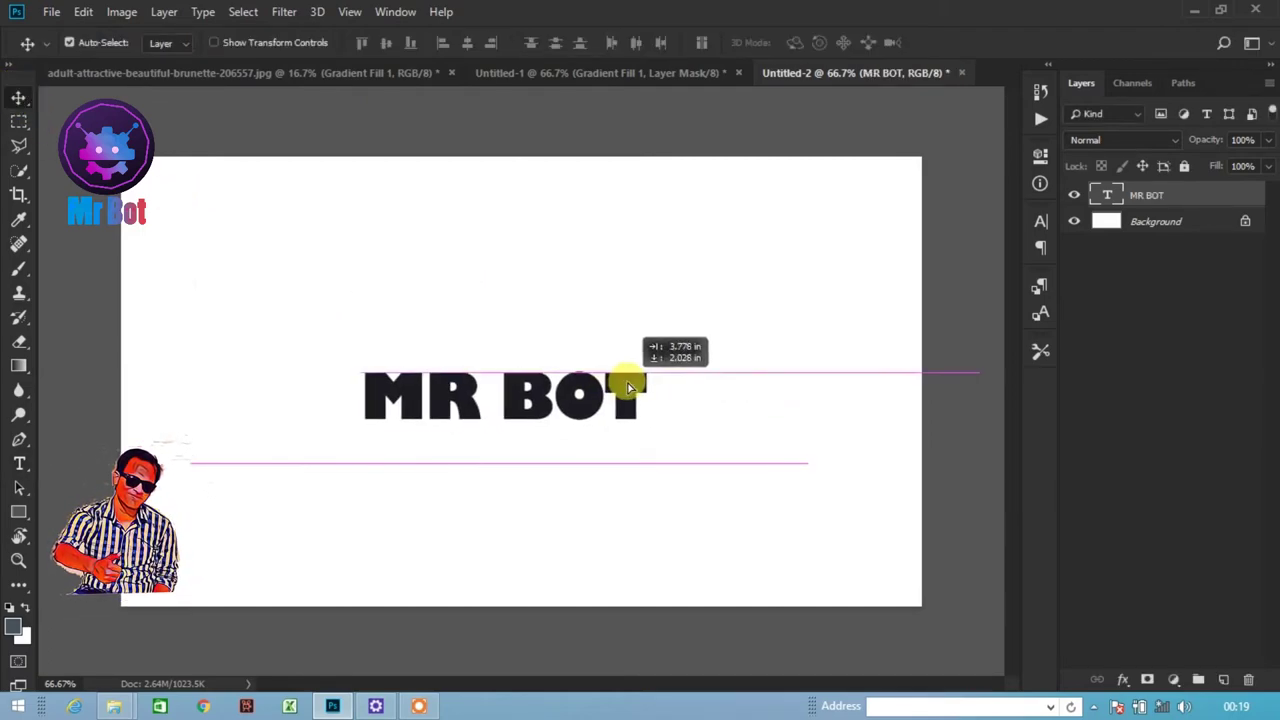
pyautogui.hotkey('ctrl', 't')
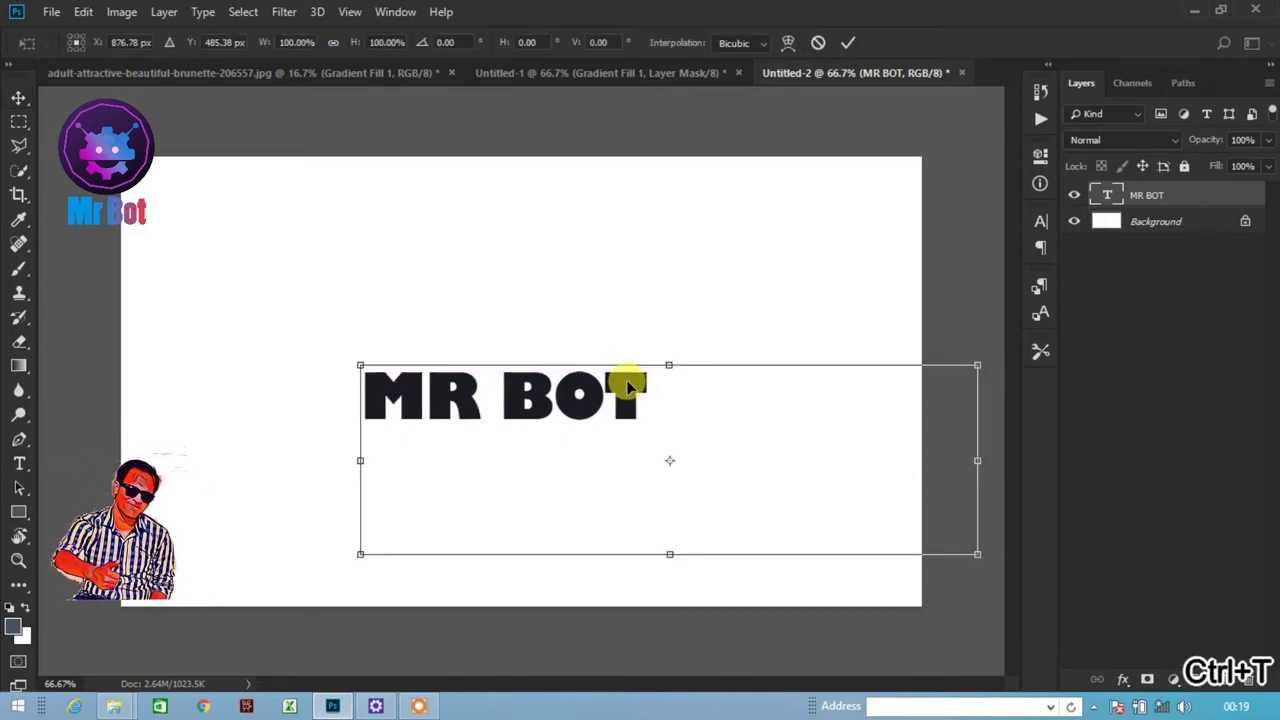
pyautogui.moveTo(977, 362); pyautogui.dragTo(1194, 290)
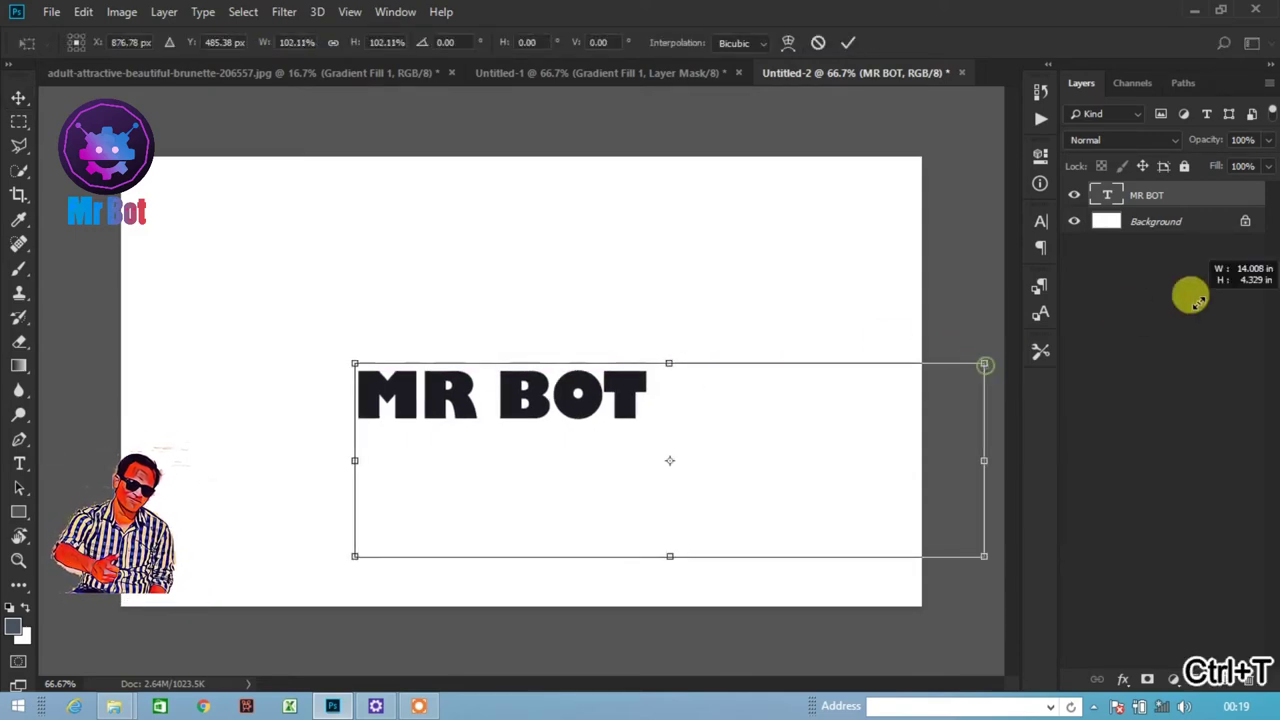
pyautogui.moveTo(609, 329); pyautogui.dragTo(745, 332)
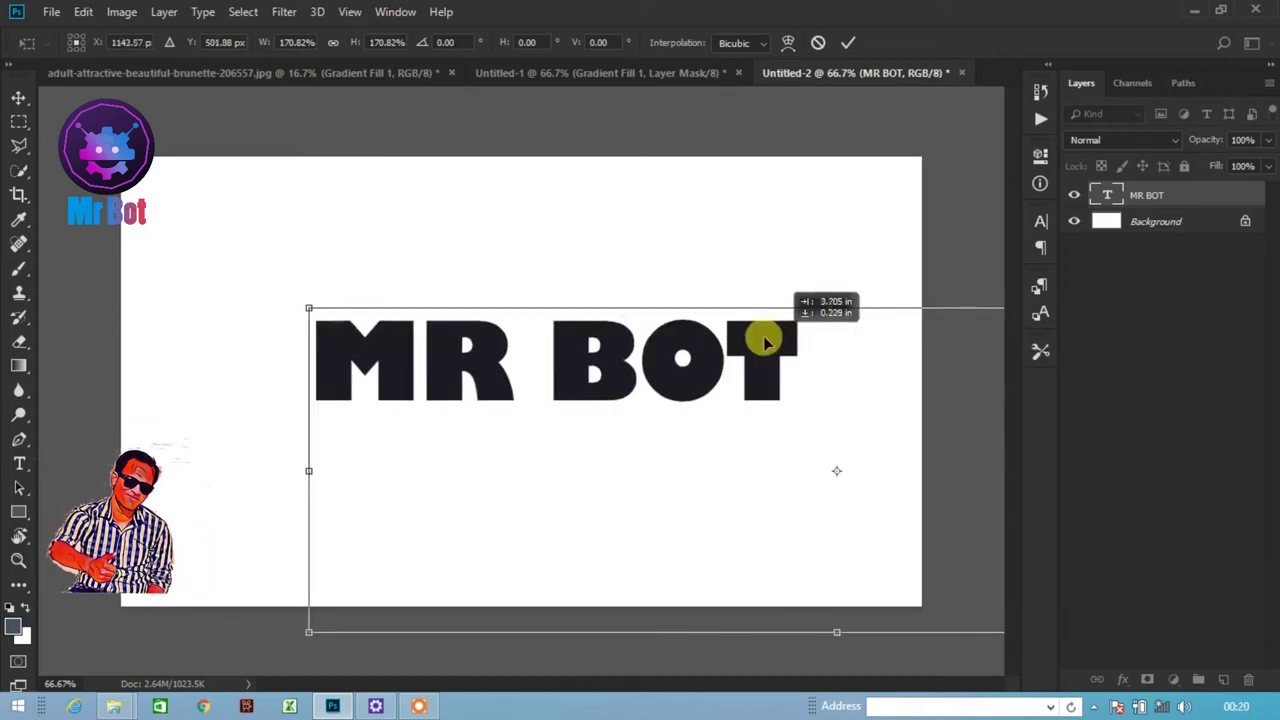
pyautogui.press('Return')
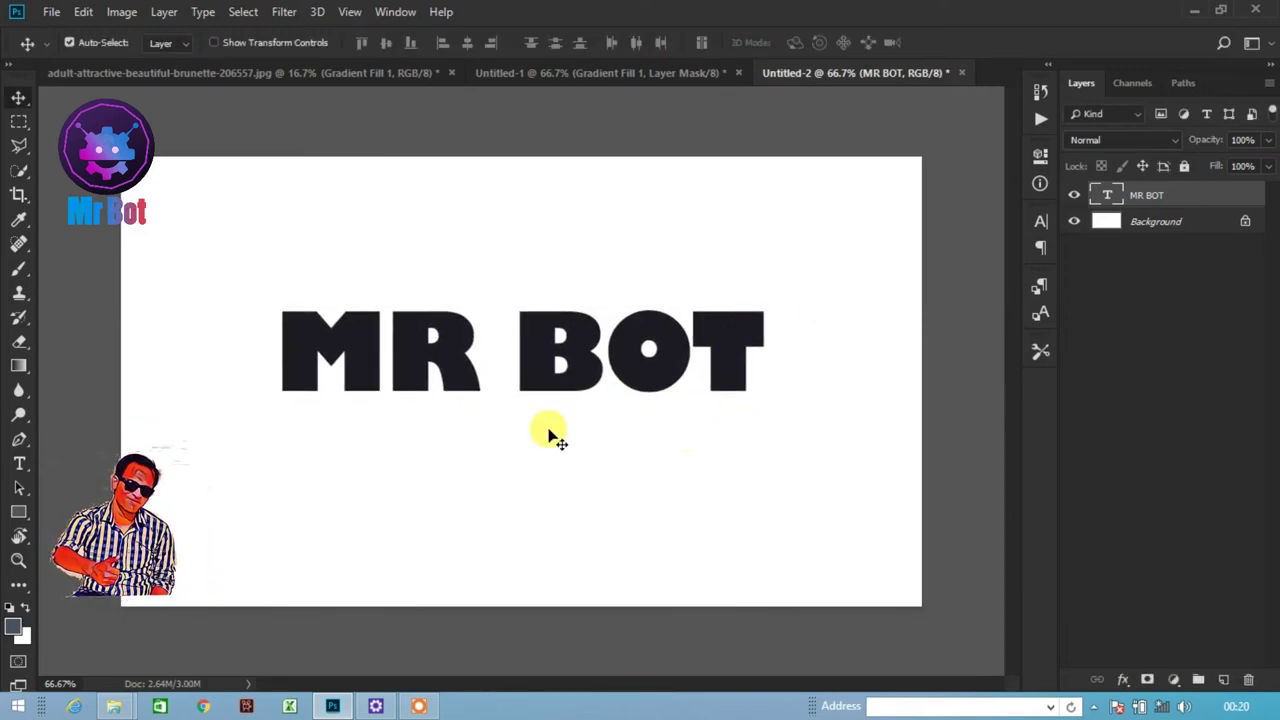
# - Nudge the text slightly upward, checking it with the Background hidden, and select the MR BOT layer
pyautogui.moveTo(725, 350); pyautogui.dragTo(726, 333)
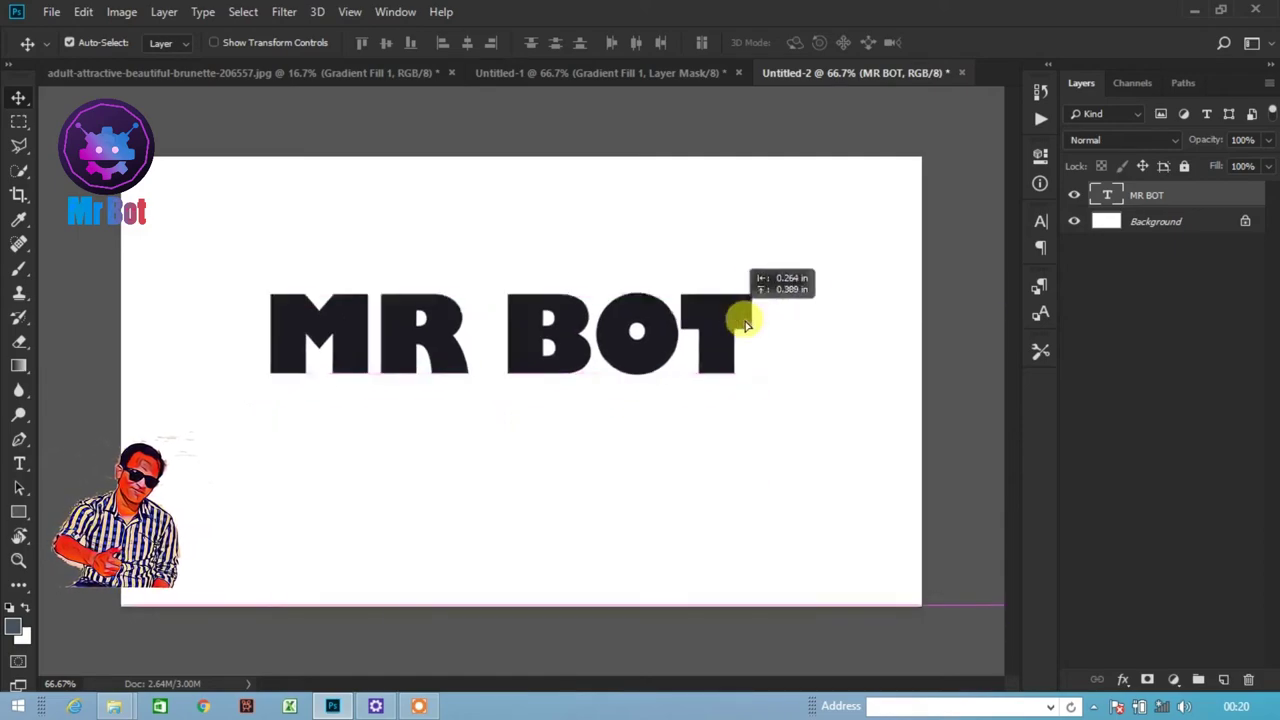
pyautogui.click(1074, 221)
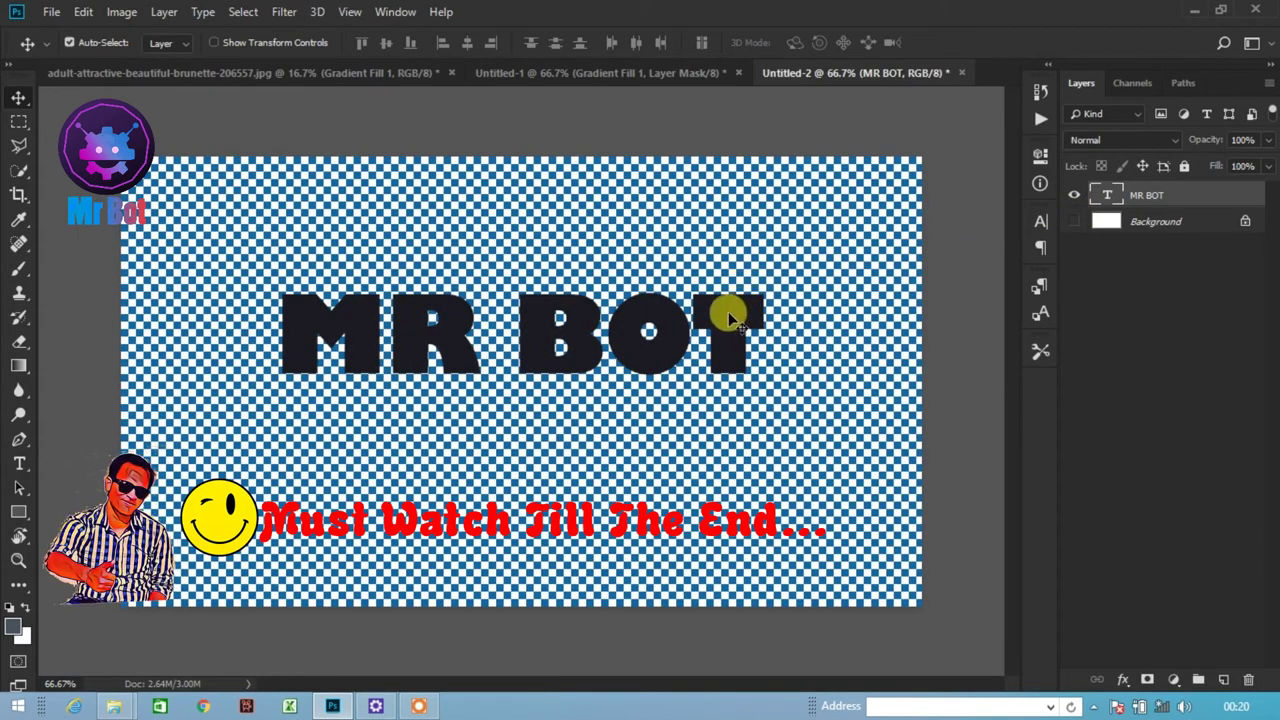
pyautogui.moveTo(728, 318)
pyautogui.mouseDown()
pyautogui.moveTo(724, 286)
pyautogui.moveTo(736, 295)
pyautogui.mouseUp()
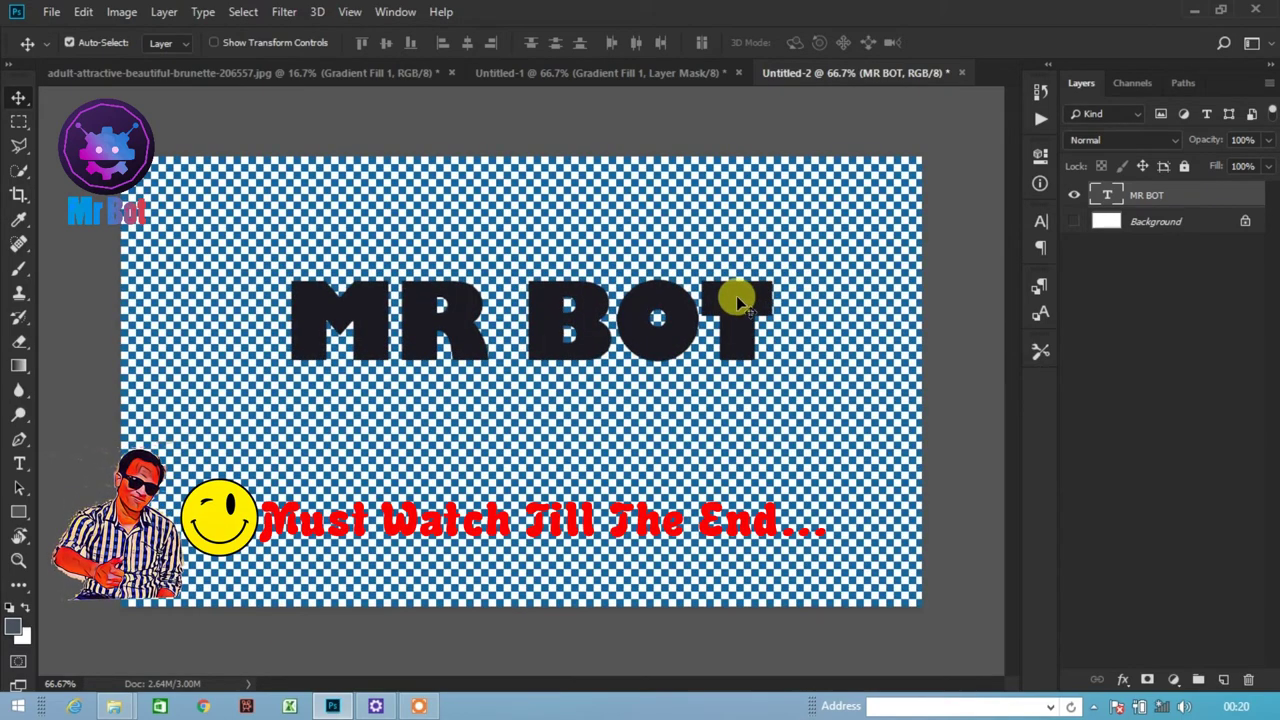
pyautogui.click(1074, 221)
pyautogui.click(1109, 197)
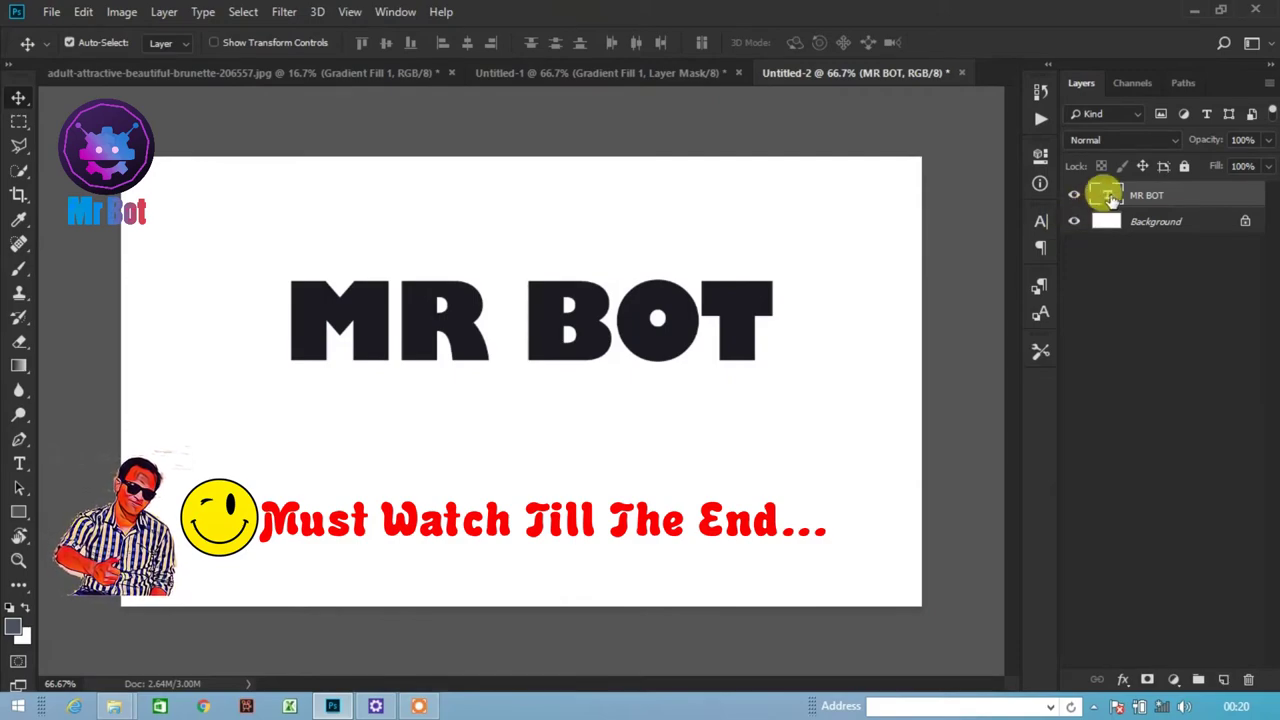
# - Add a Gradient Fill layer instead of a Solid Color fill, starting from the violet-to-orange preset
pyautogui.click(1173, 679)
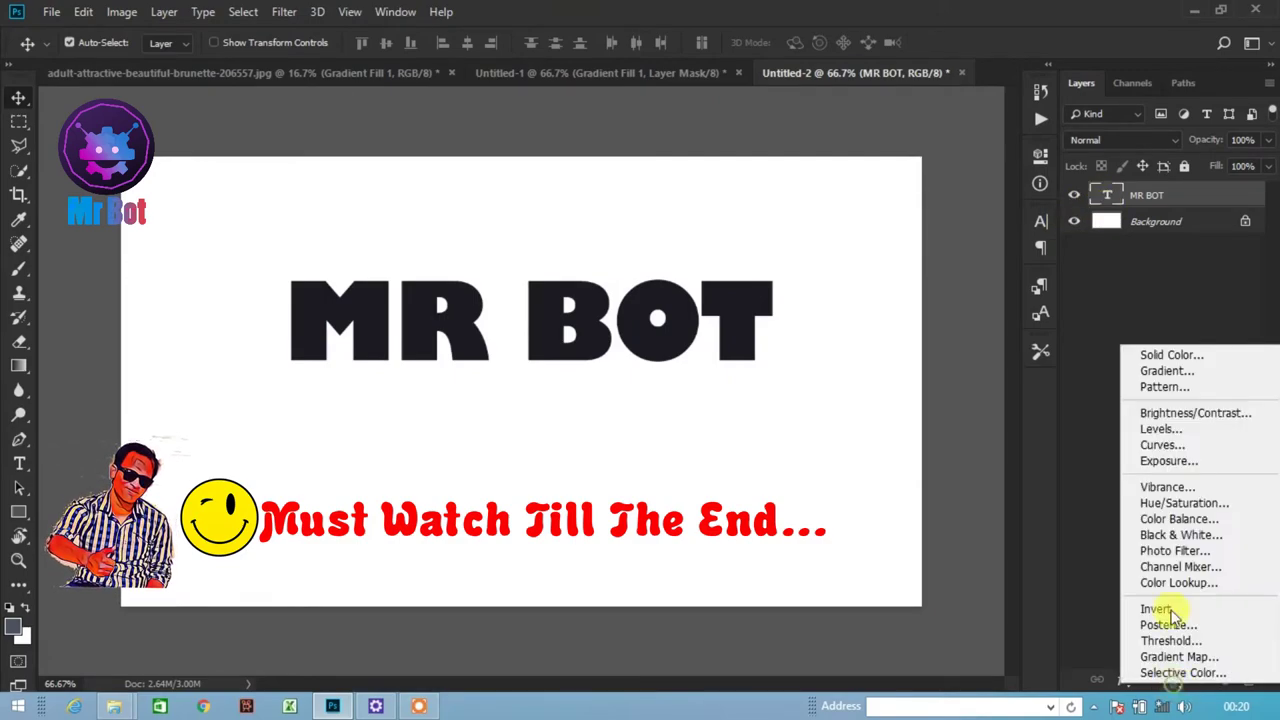
pyautogui.click(1180, 355)
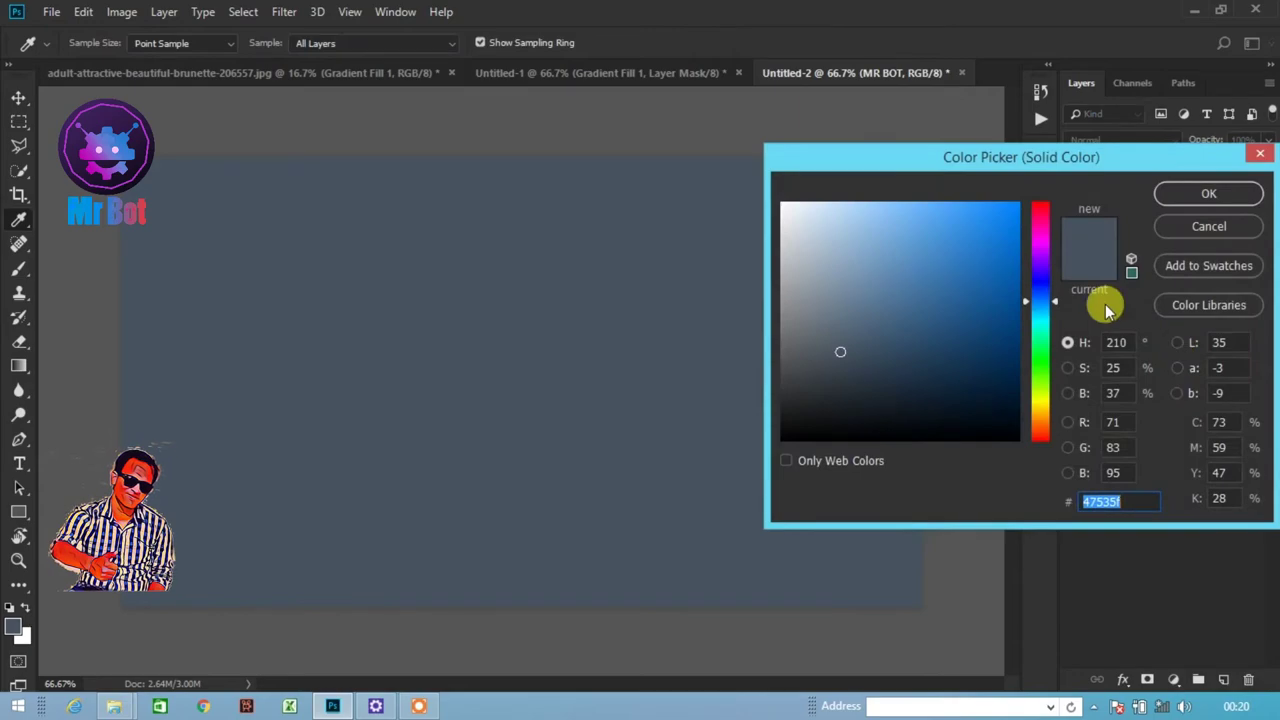
pyautogui.click(1197, 232)
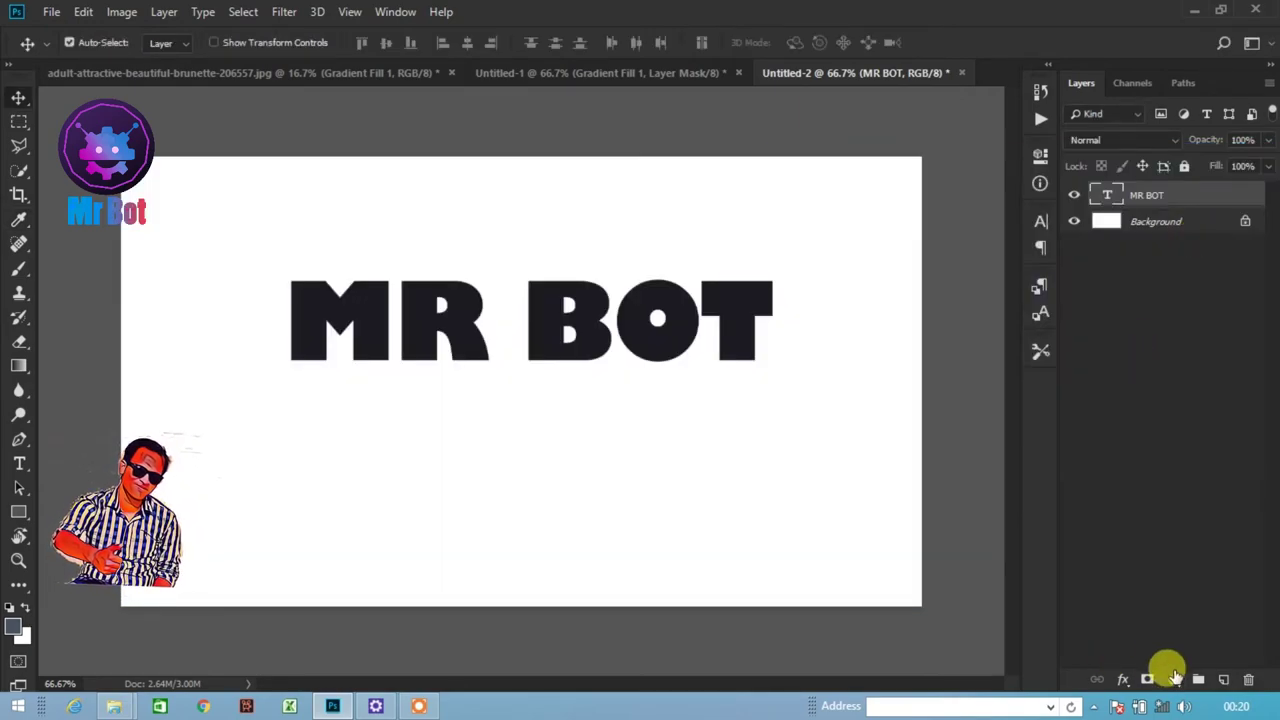
pyautogui.click(1173, 679)
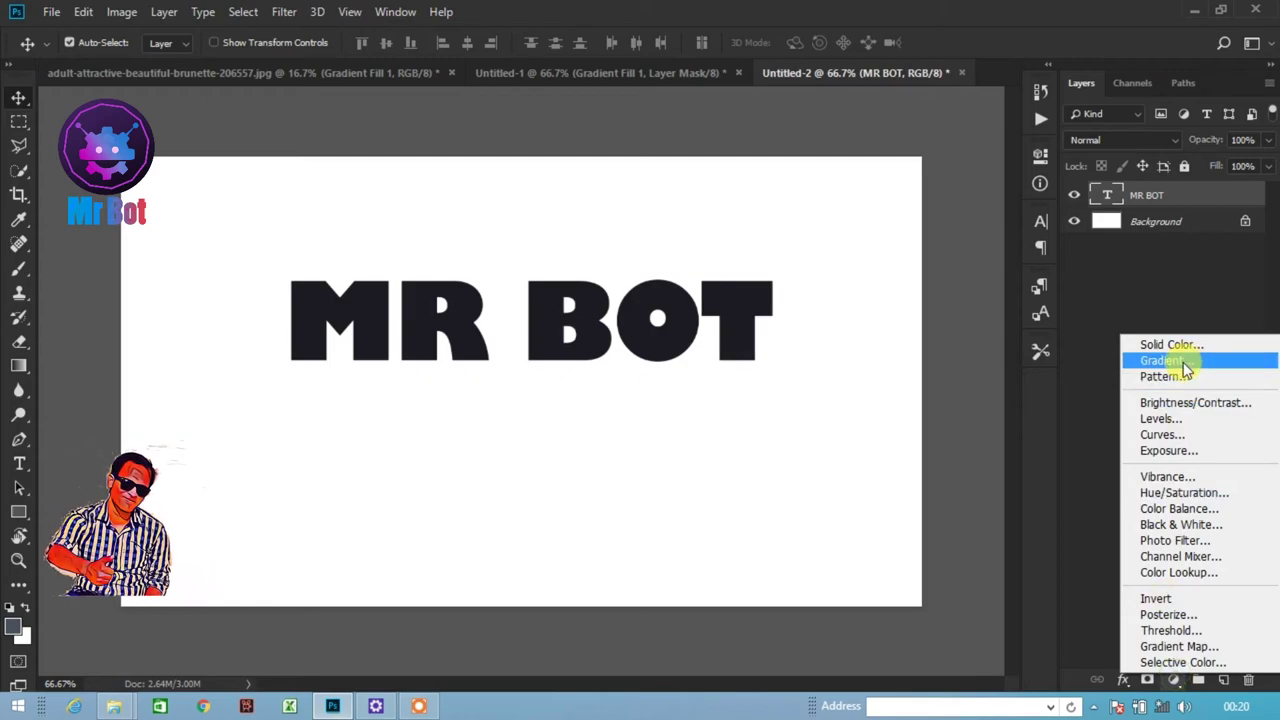
pyautogui.click(1184, 364)
pyautogui.click(1040, 121)
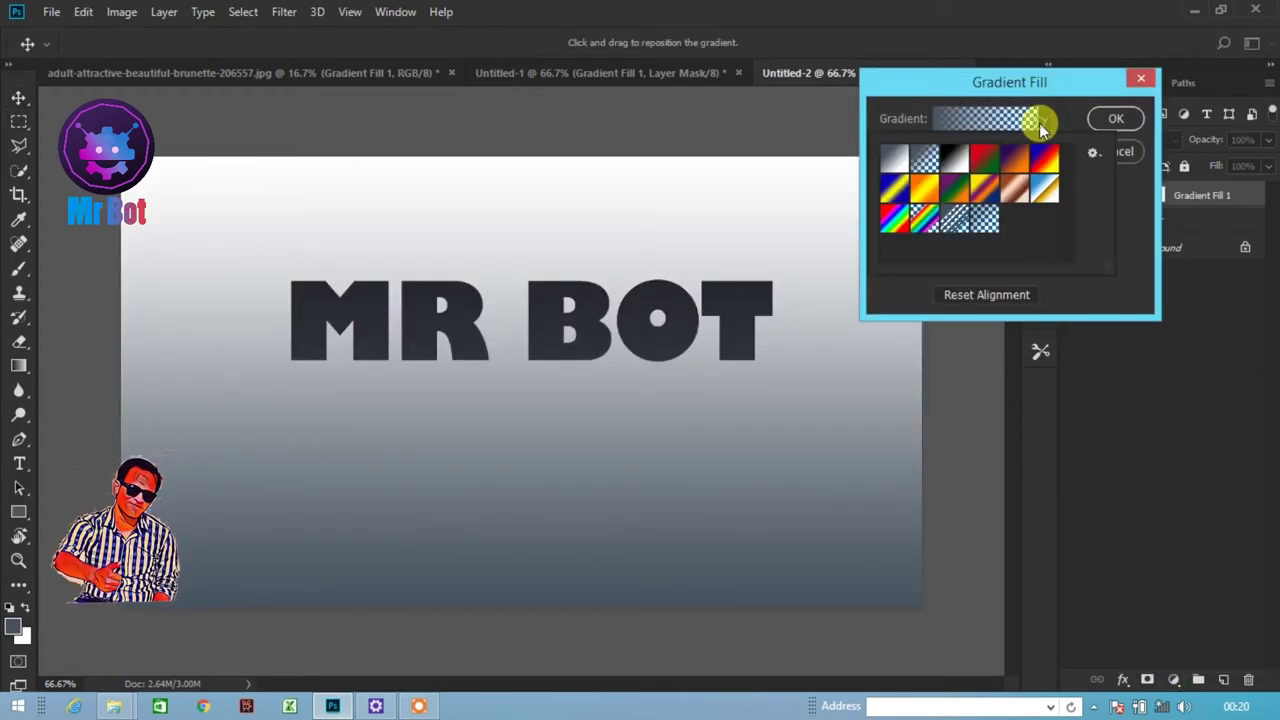
pyautogui.click(1014, 158)
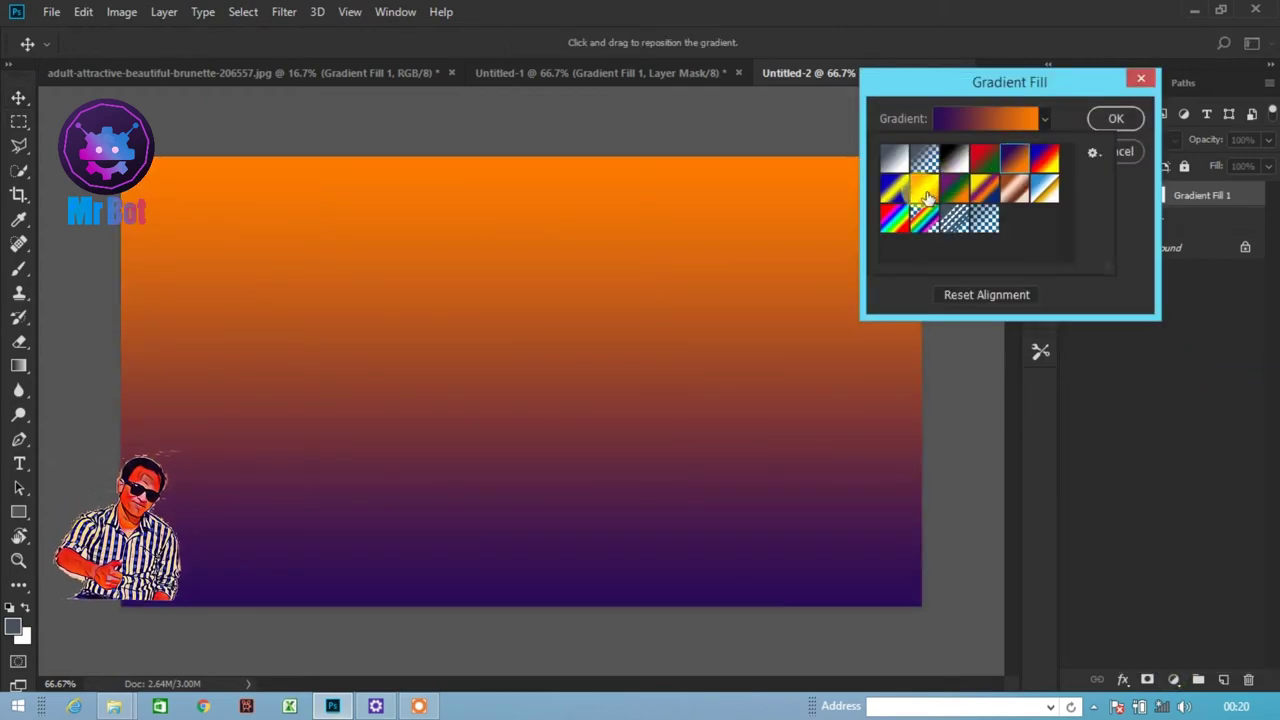
pyautogui.click(1045, 119)
# - Make it a randomized Noise gradient saved as a new preset, angled at 50.19°, and apply it
pyautogui.click(990, 120)
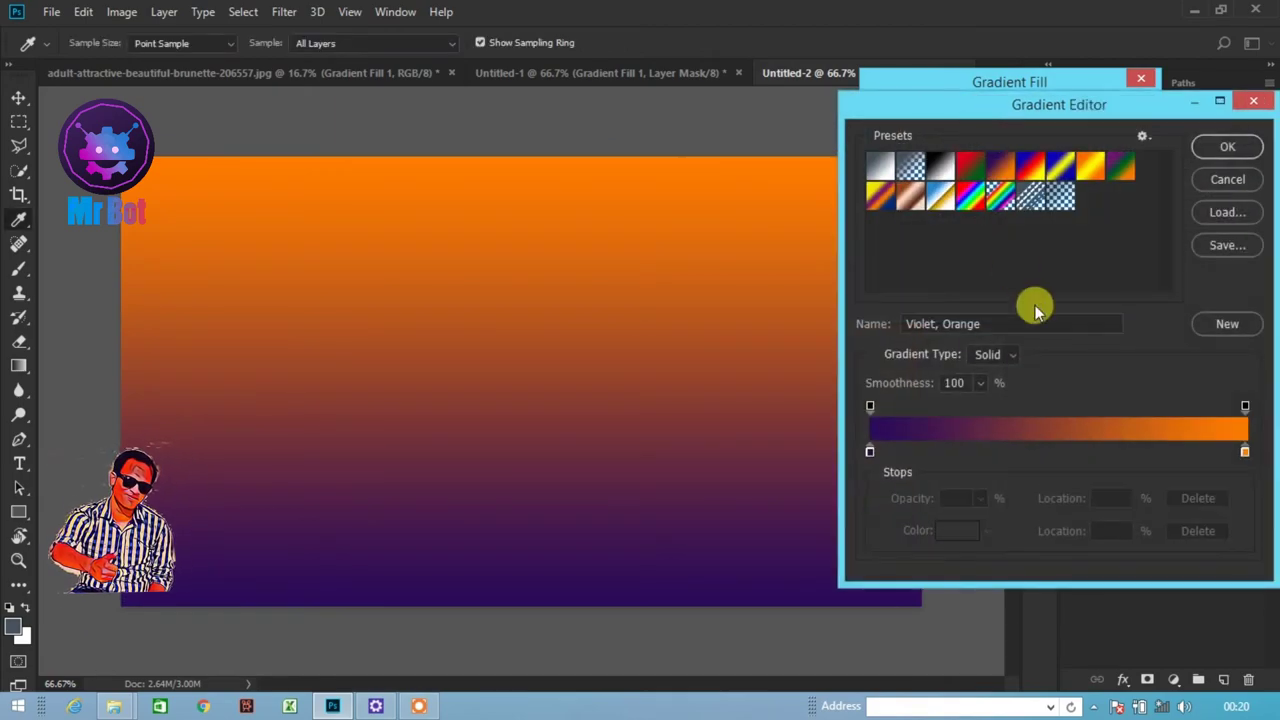
pyautogui.click(985, 391)
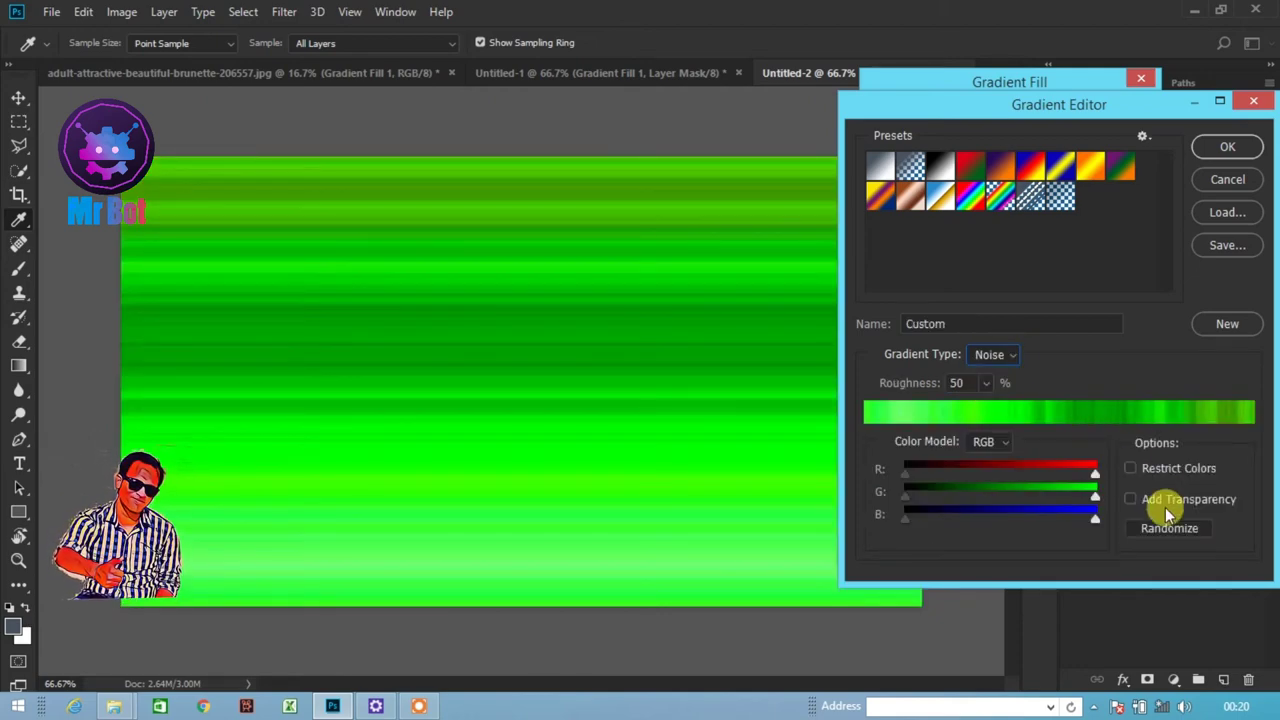
pyautogui.click(1157, 531)
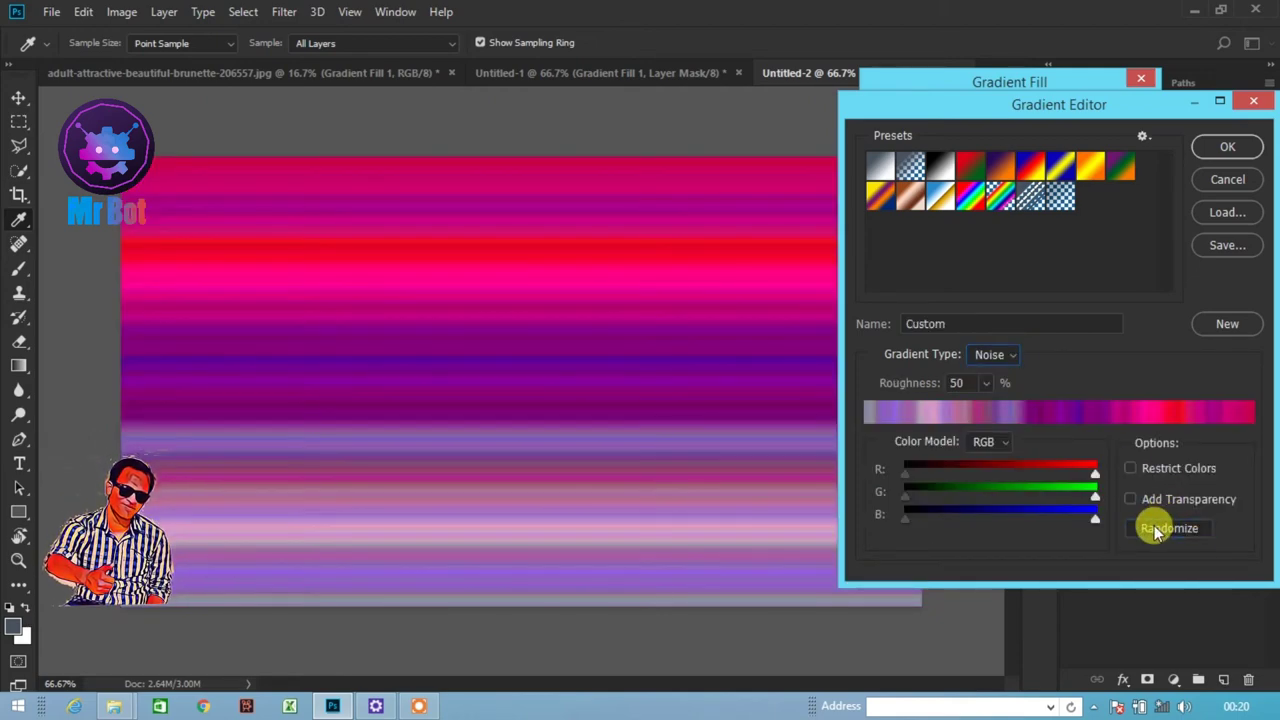
pyautogui.click(1157, 531)
pyautogui.click(1157, 531)
pyautogui.click(1155, 525)
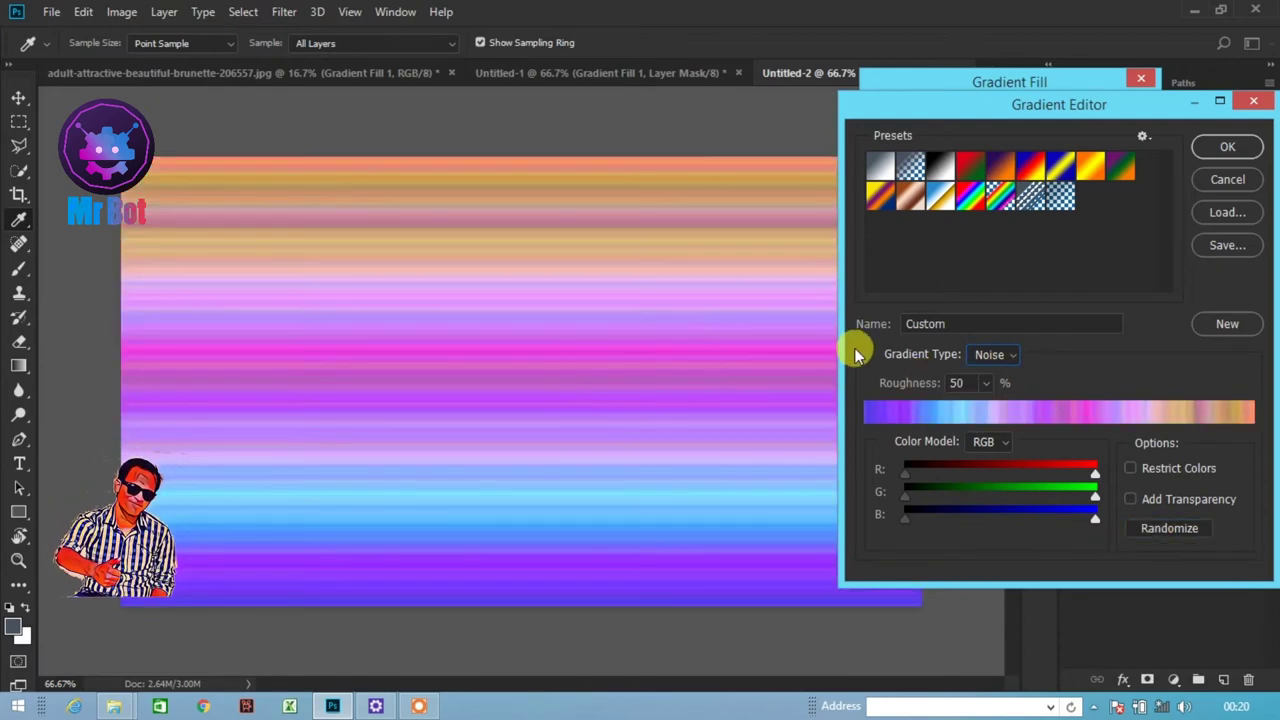
pyautogui.click(1228, 326)
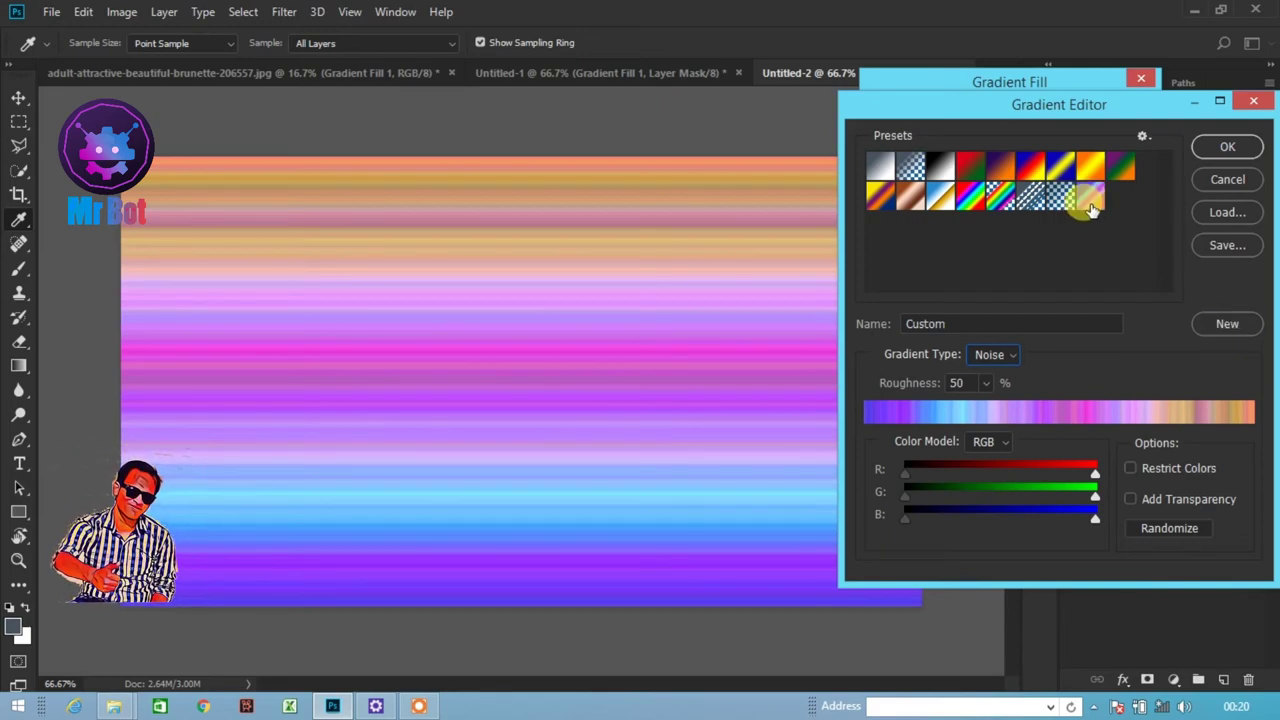
pyautogui.click(1210, 148)
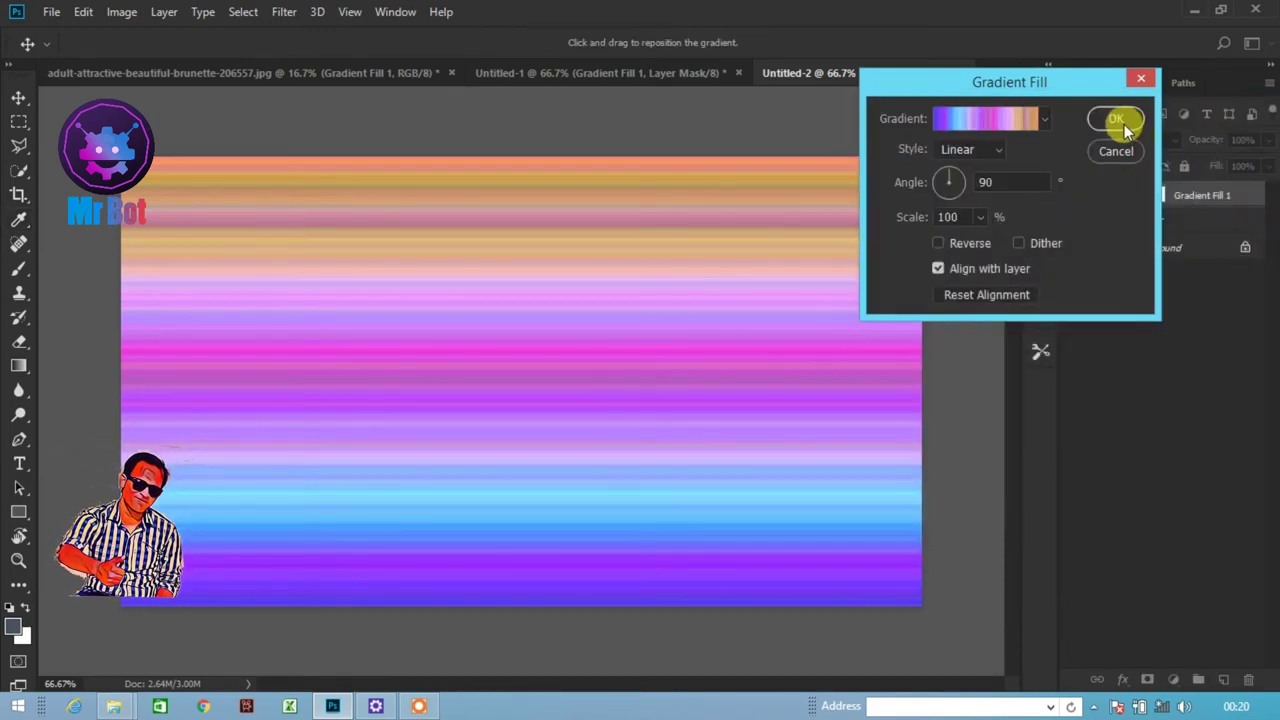
pyautogui.moveTo(950, 178)
pyautogui.mouseDown()
pyautogui.moveTo(960, 188)
pyautogui.moveTo(951, 180)
pyautogui.mouseUp()
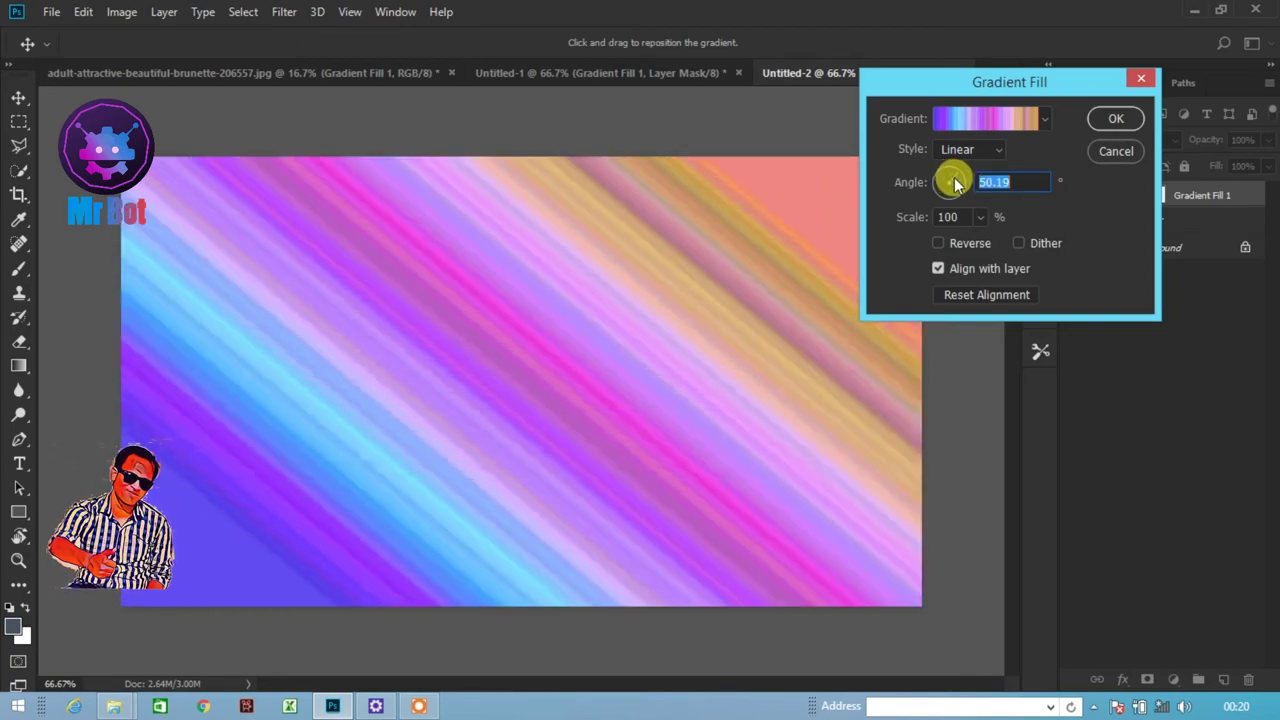
pyautogui.click(1119, 118)
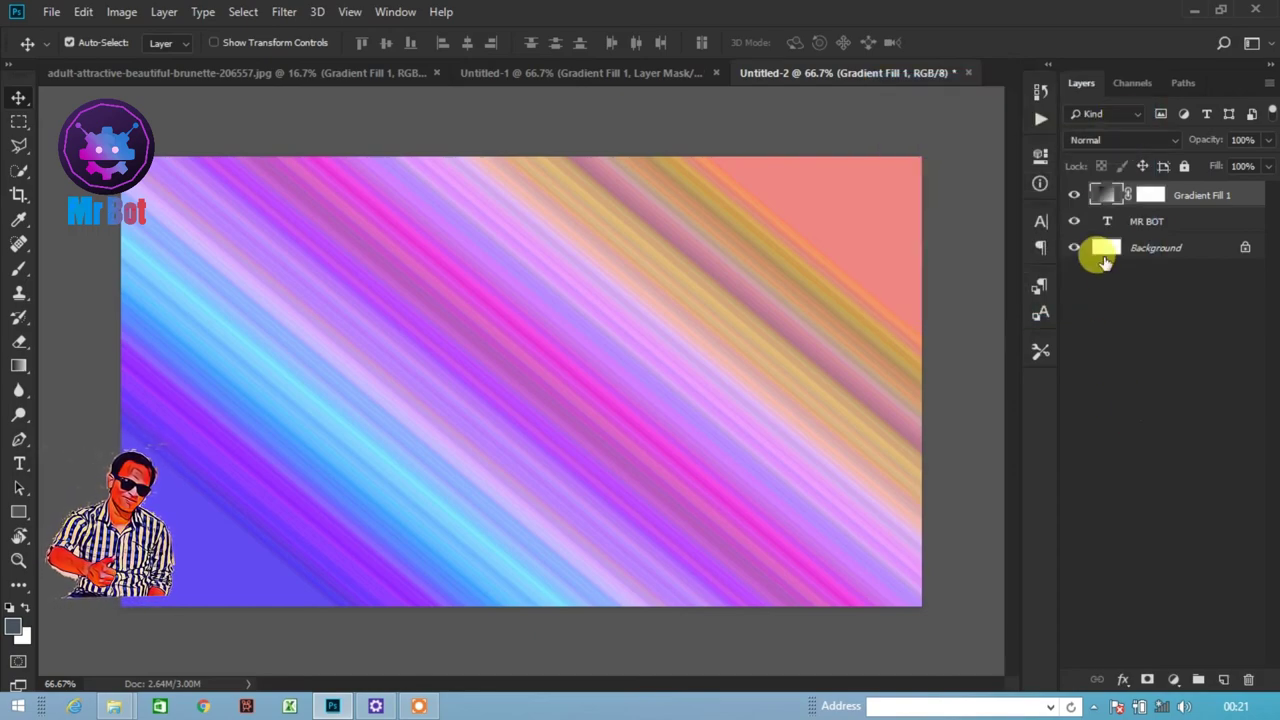
# - Create a clipping mask from Gradient Fill 1 onto MR BOT, then select the fill's mask
pyautogui.click(1104, 196)
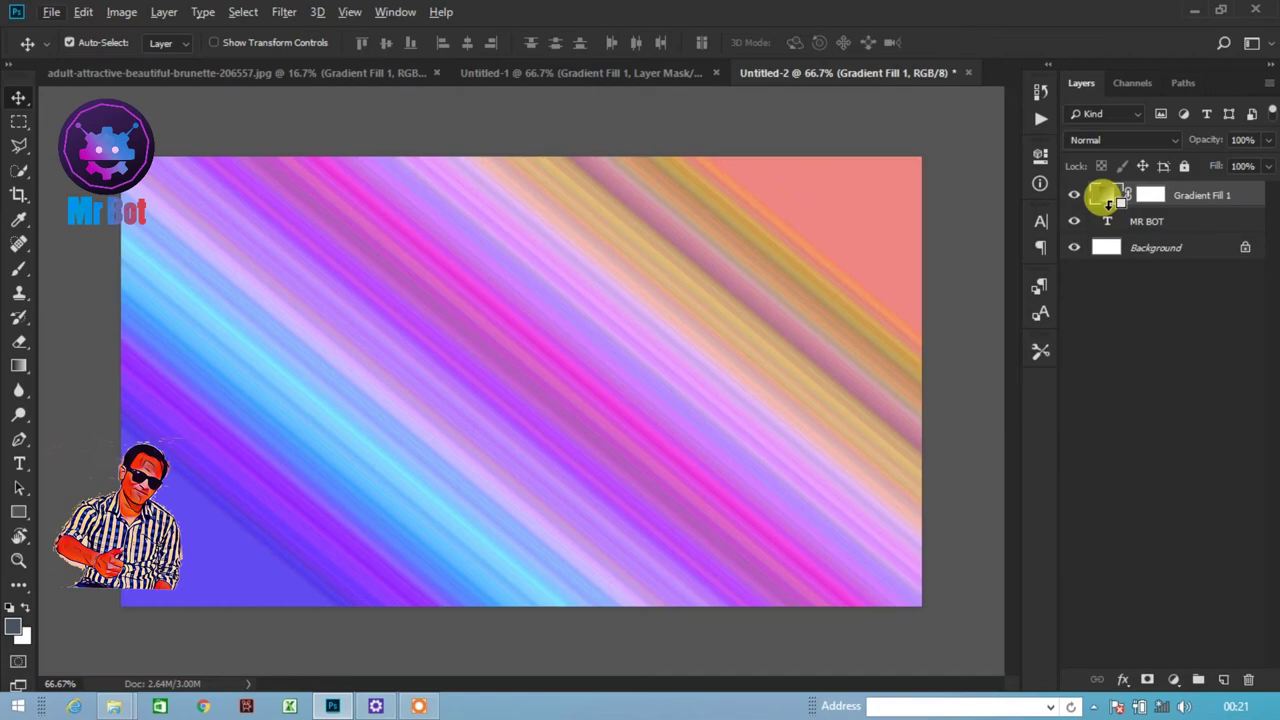
pyautogui.rightClick(1102, 192)
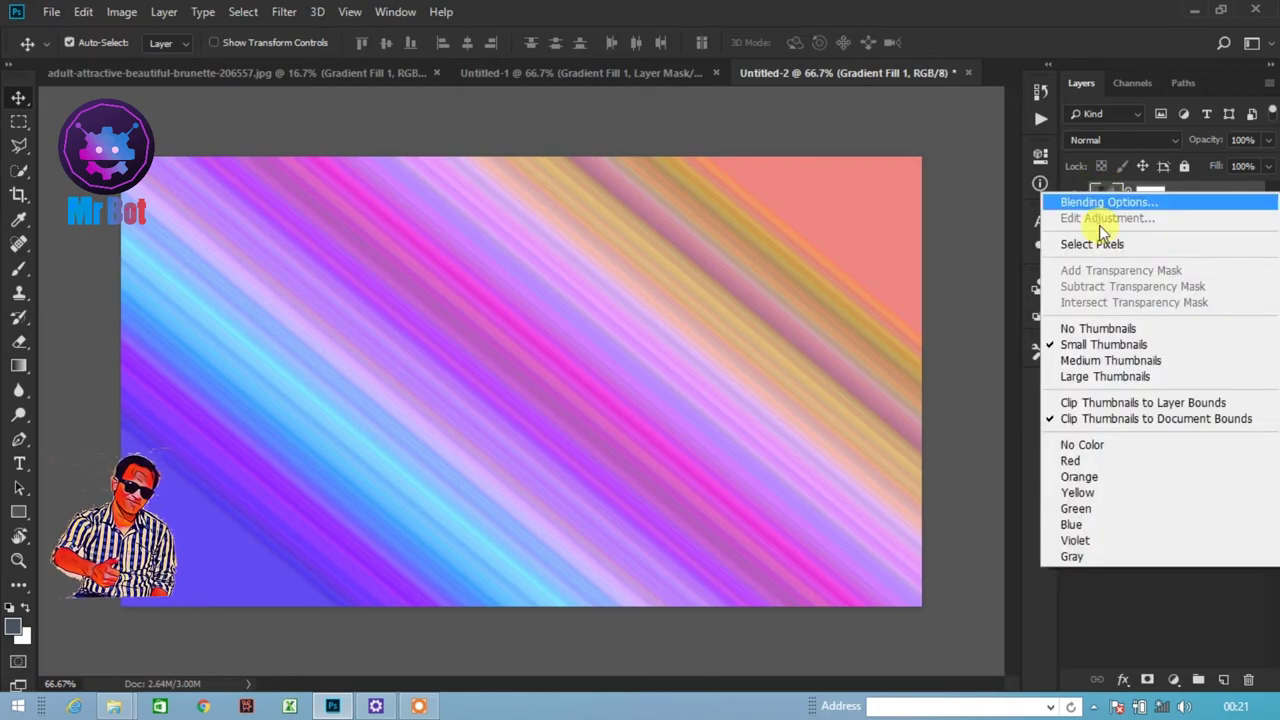
pyautogui.click(1190, 640)
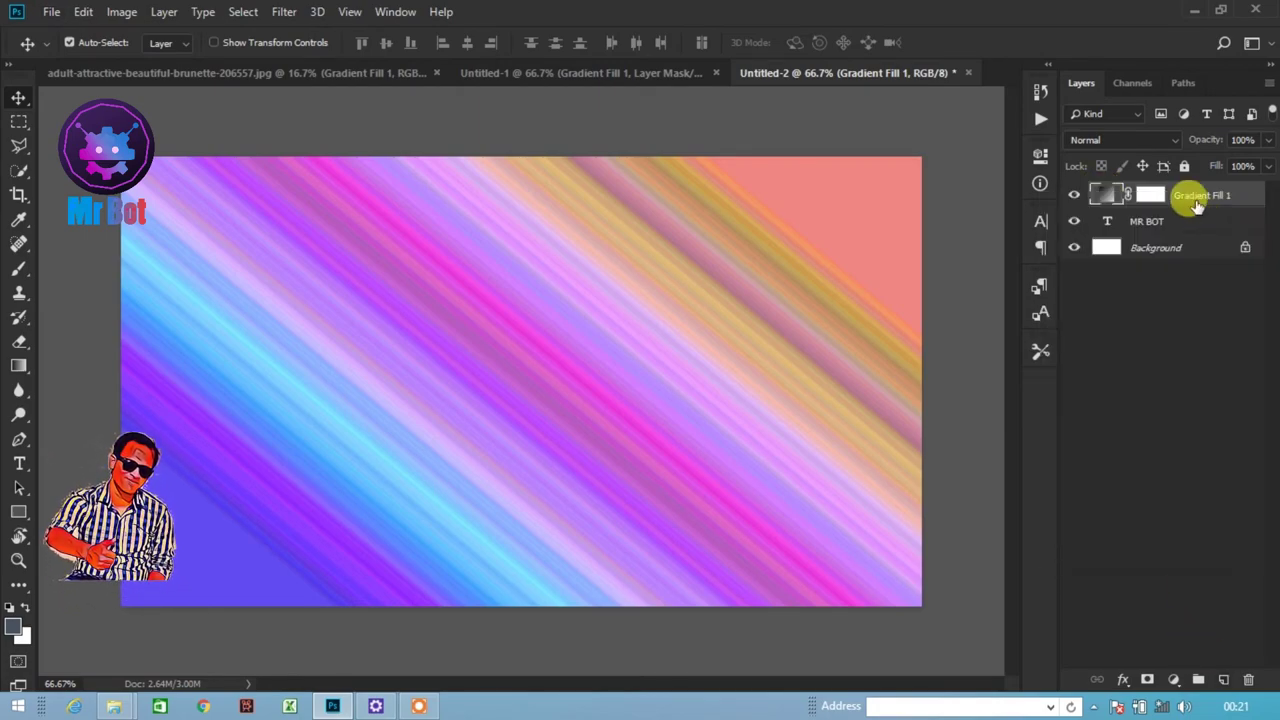
pyautogui.rightClick(1197, 203)
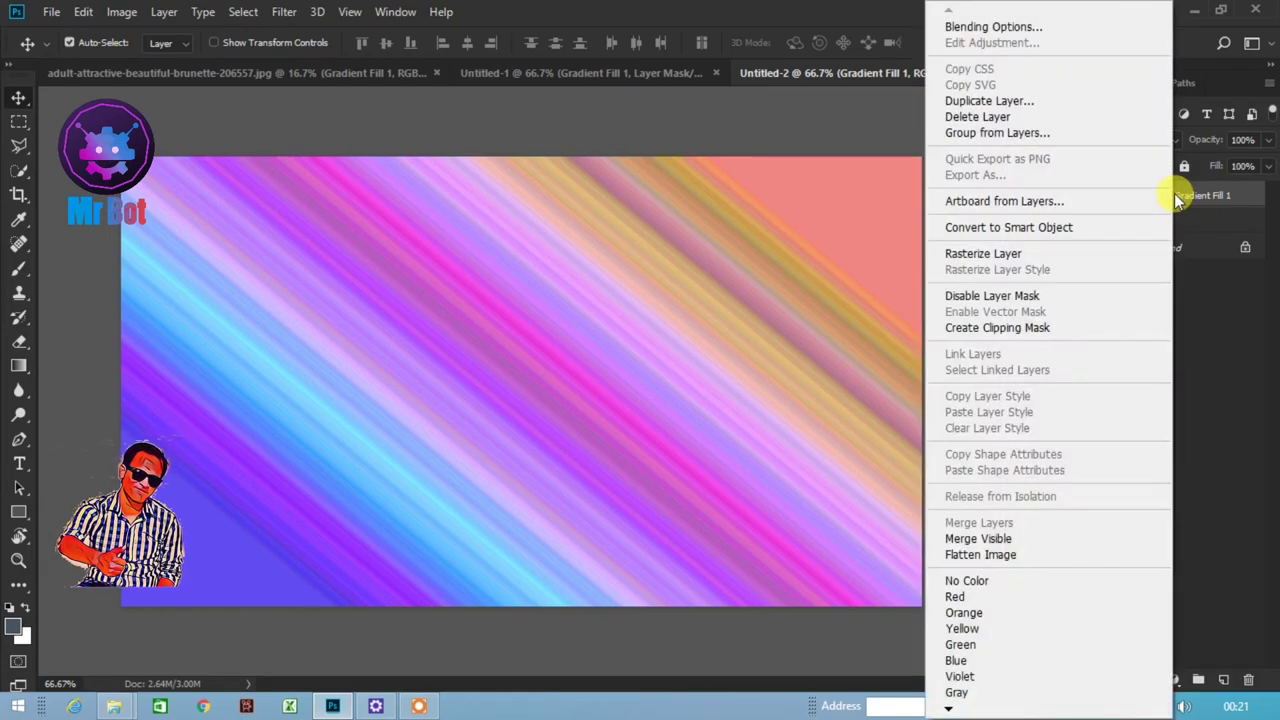
pyautogui.click(1022, 336)
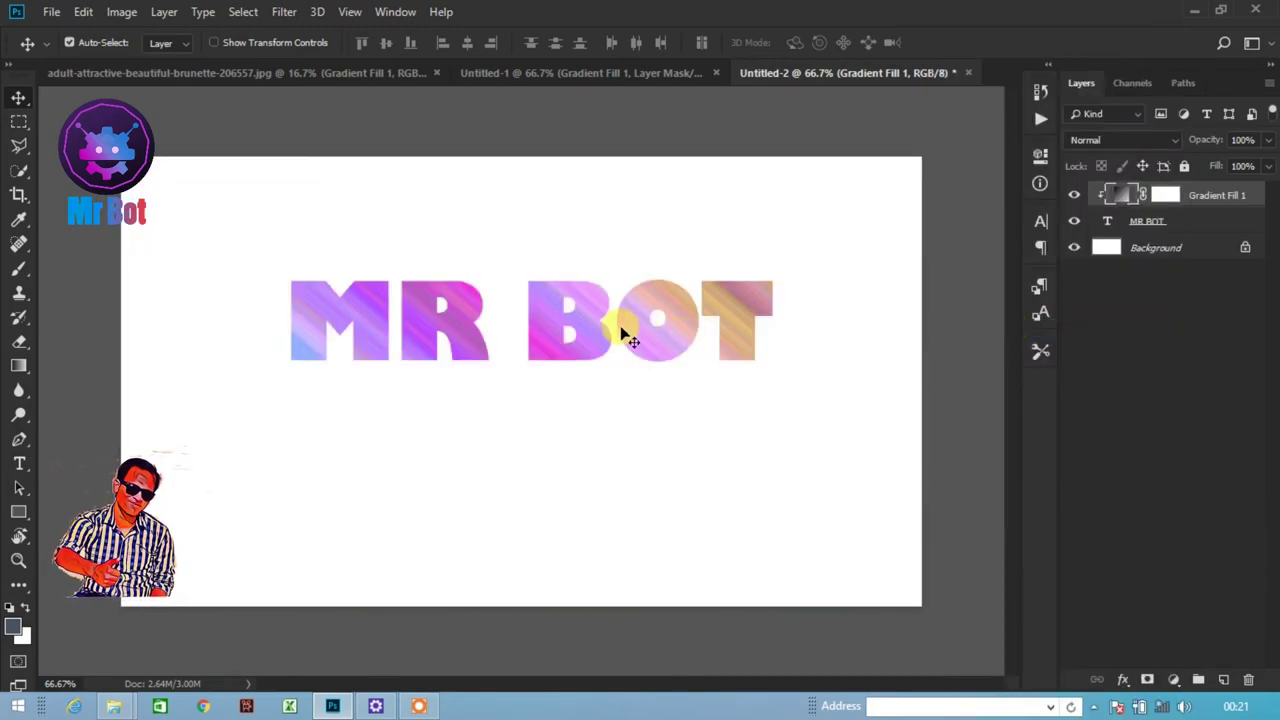
pyautogui.click(1160, 197)
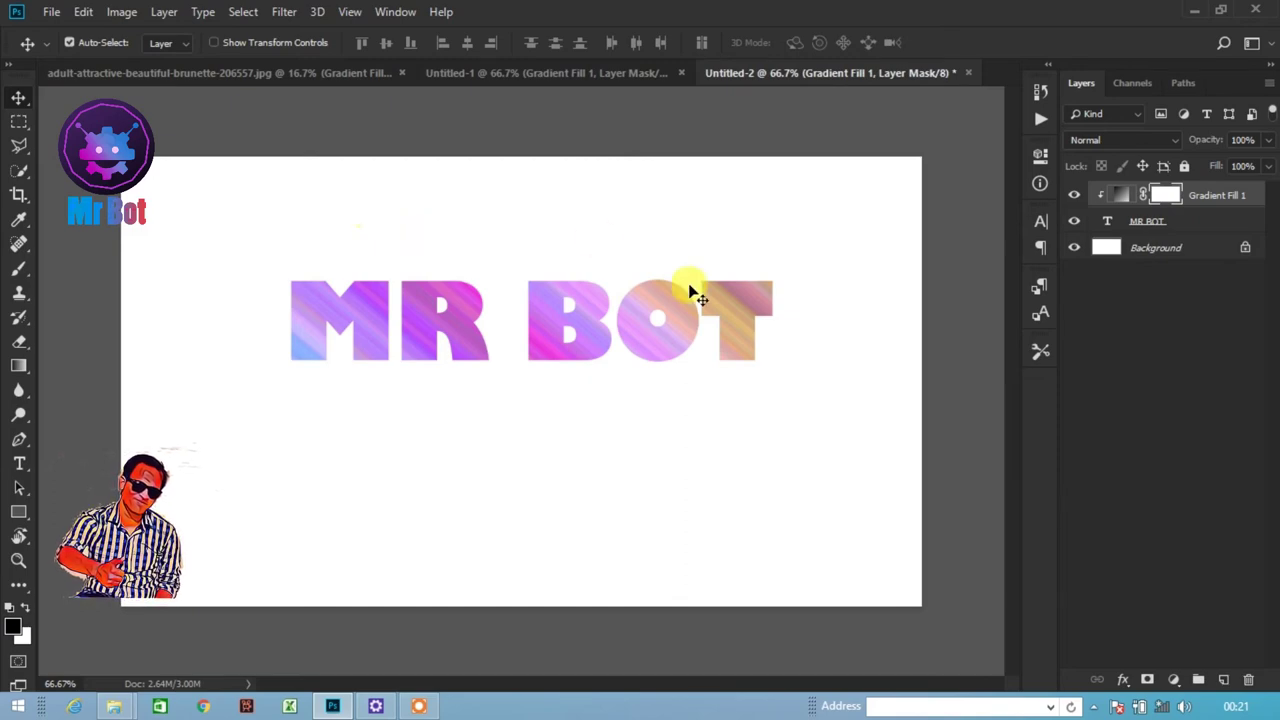
# - Fill the Background dark grey-blue with Alt+Backspace and draw a left-to-right mask fade across the letters
pyautogui.click(18, 368)
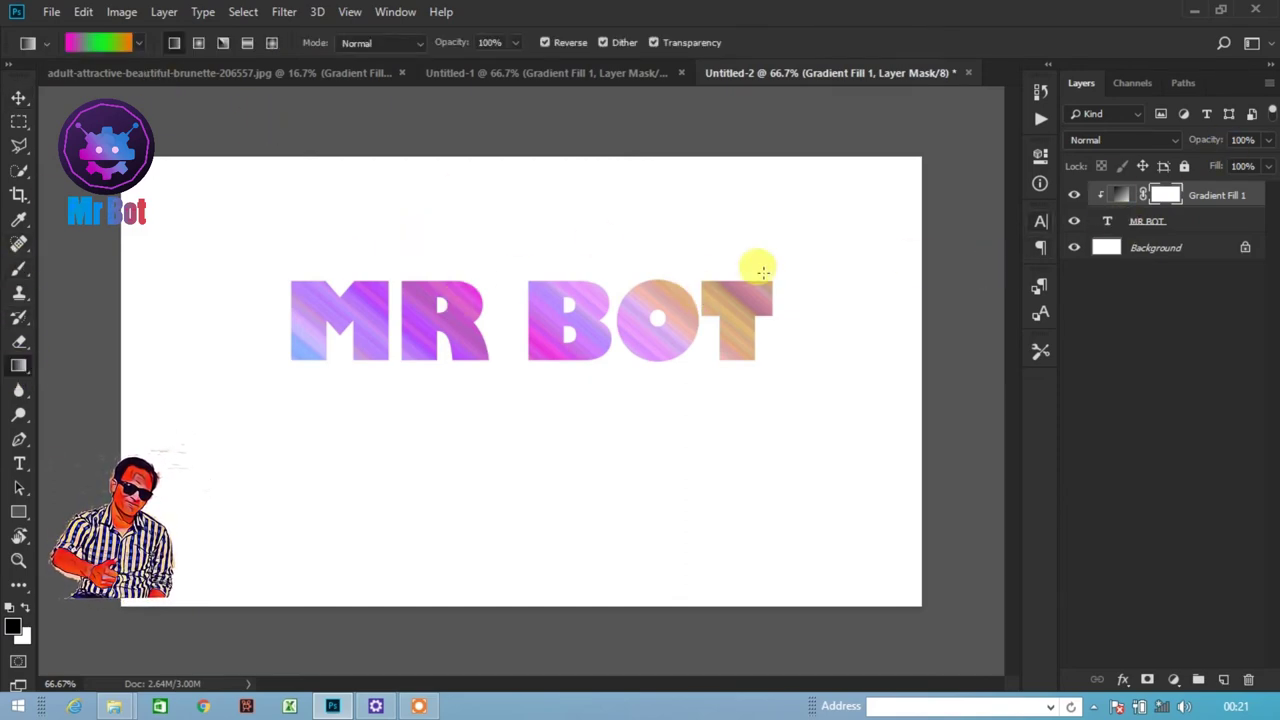
pyautogui.moveTo(292, 302)
pyautogui.mouseDown()
pyautogui.moveTo(737, 277)
pyautogui.moveTo(409, 358)
pyautogui.mouseUp()
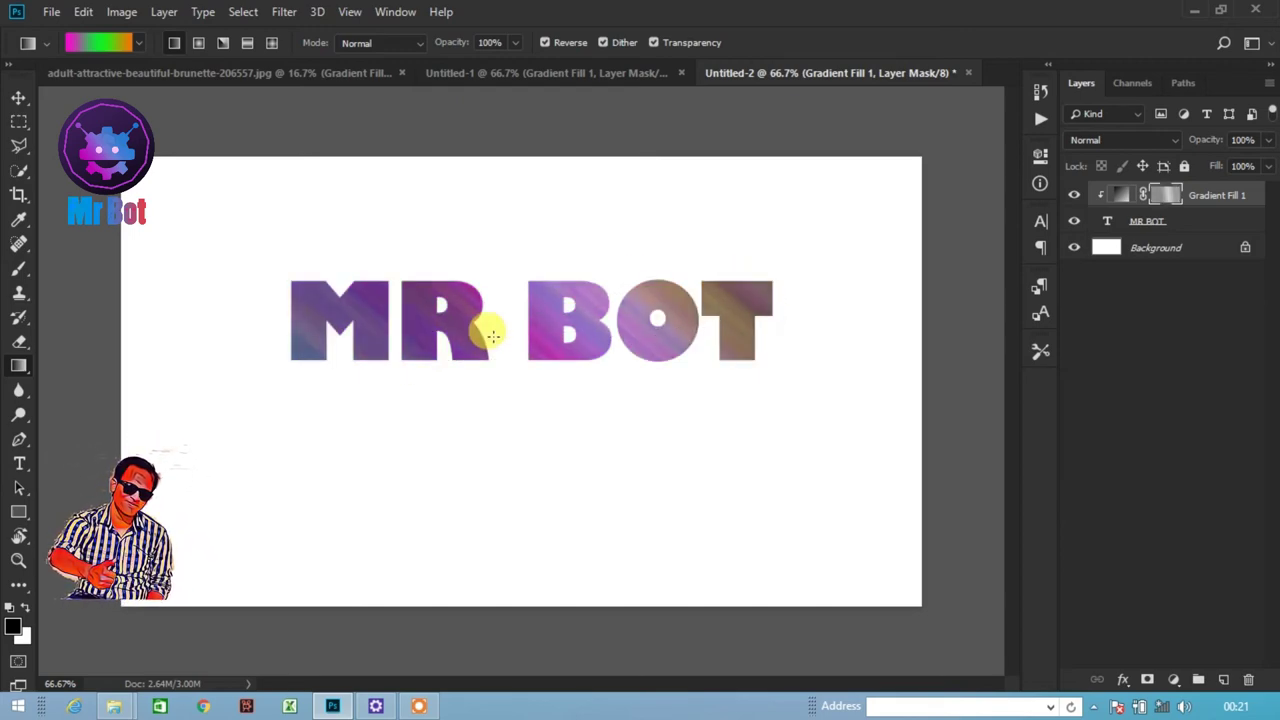
pyautogui.click(1143, 247)
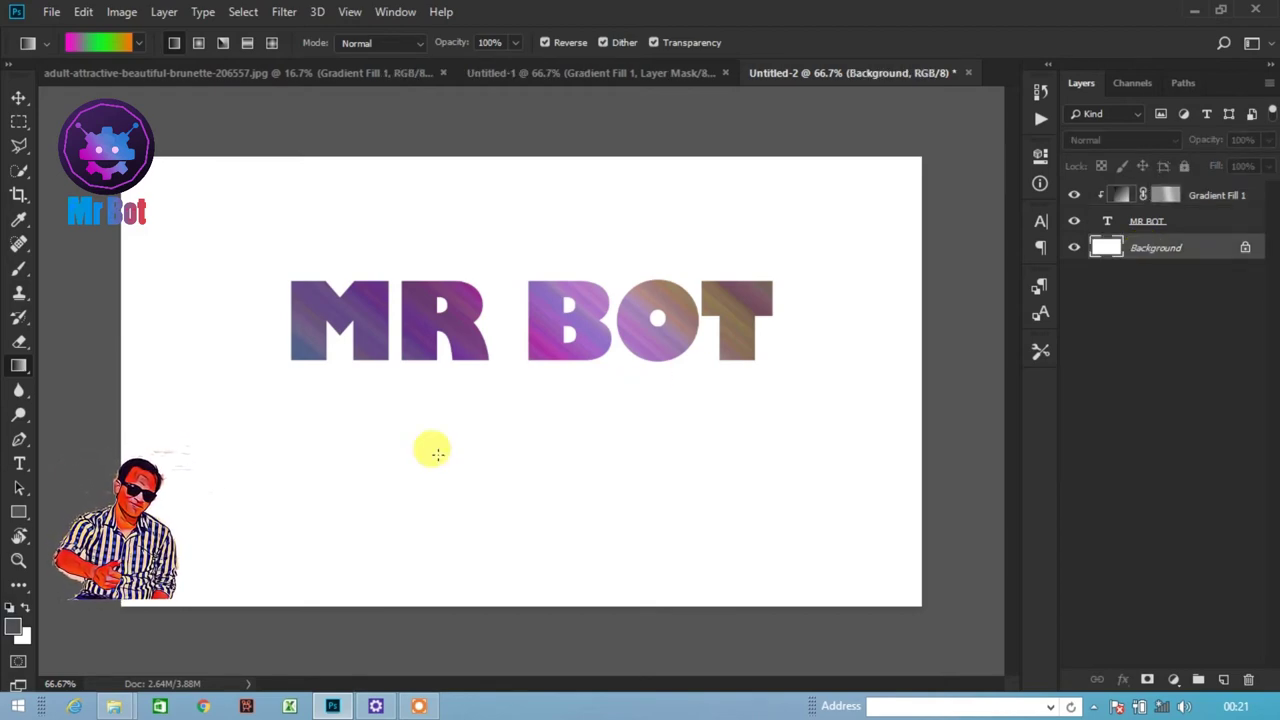
pyautogui.hotkey('alt', 'BackSpace')
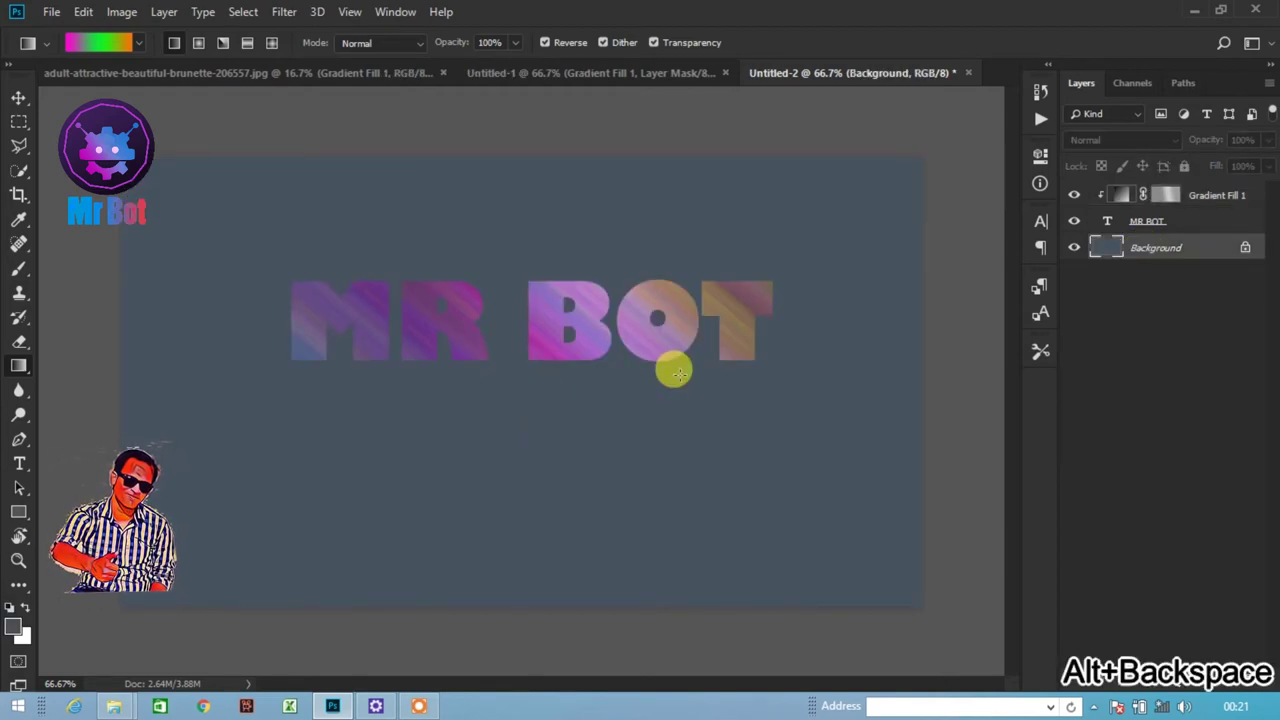
pyautogui.click(1163, 203)
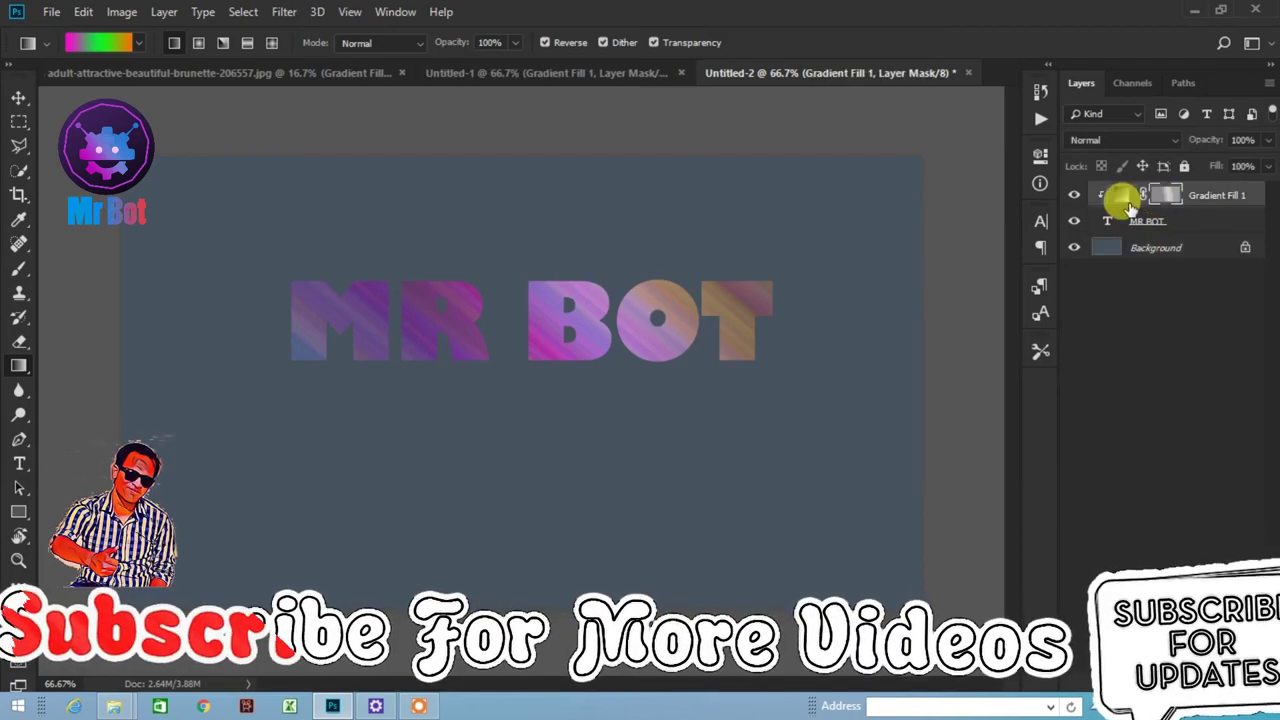
pyautogui.moveTo(729, 306); pyautogui.dragTo(268, 333)
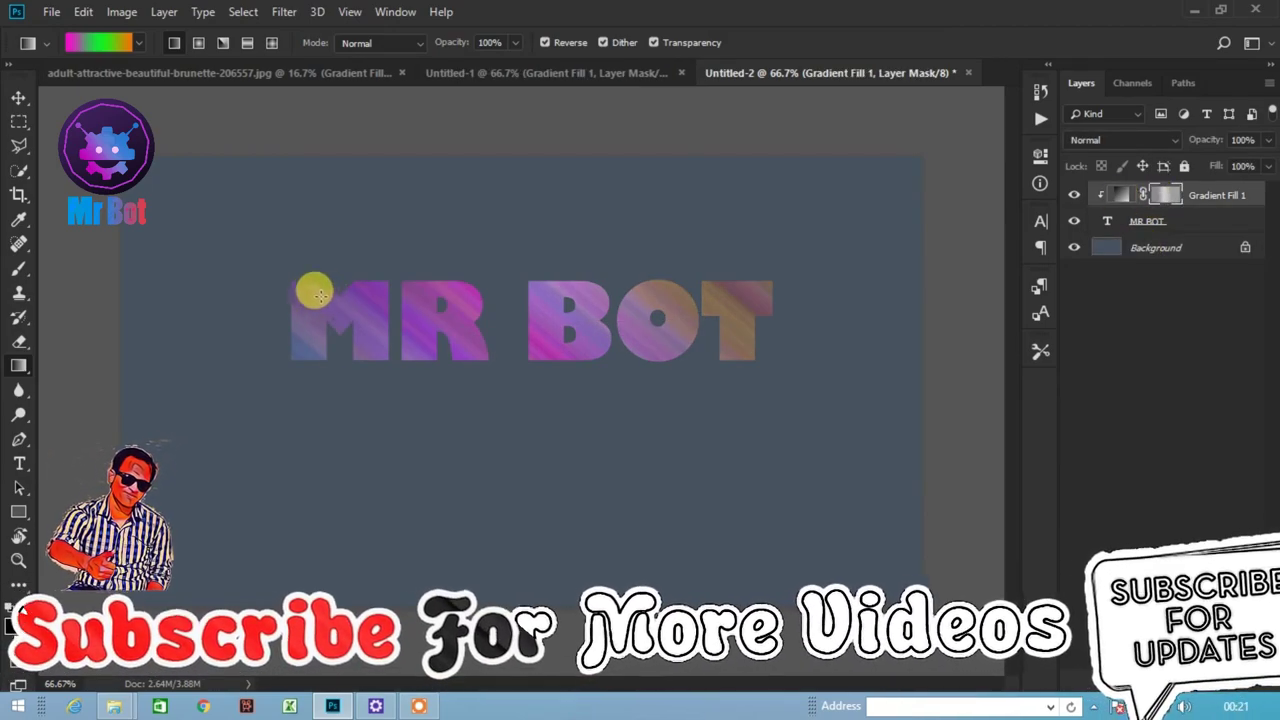
pyautogui.moveTo(306, 292); pyautogui.dragTo(684, 359)
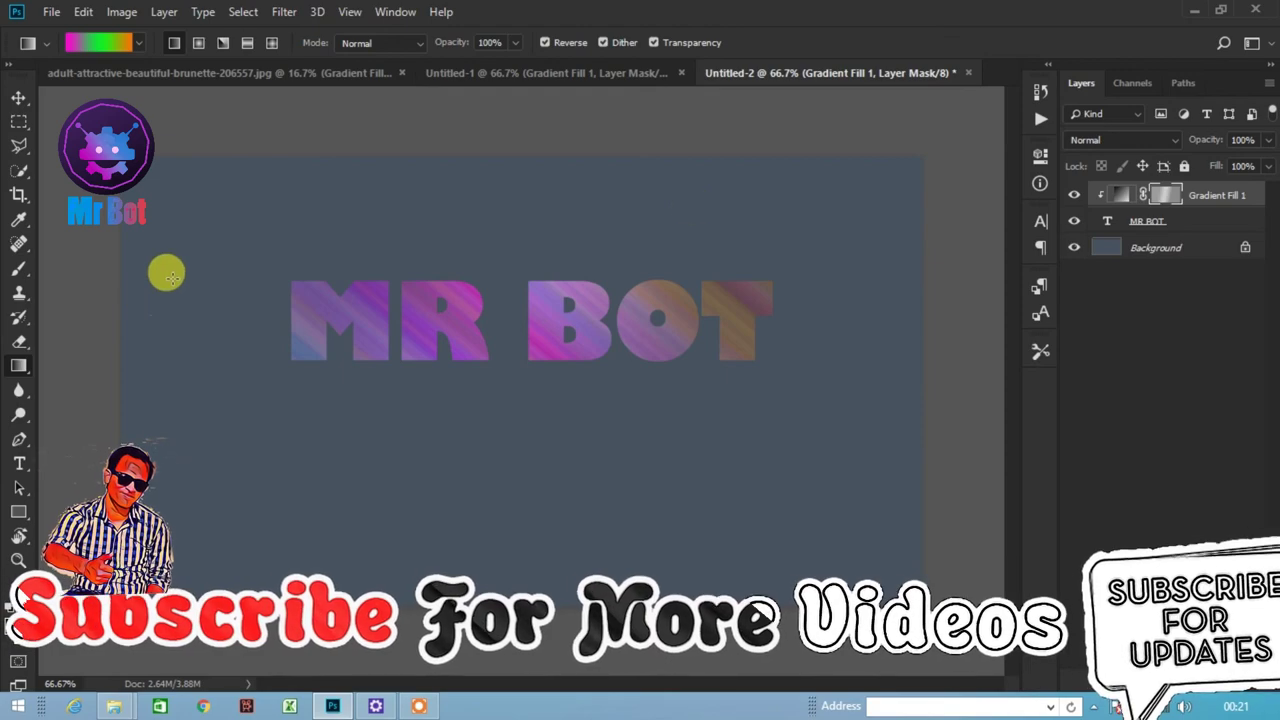
# - Reopen the gradient fill and preview several preset gradients on the text
pyautogui.doubleClick(1120, 195)
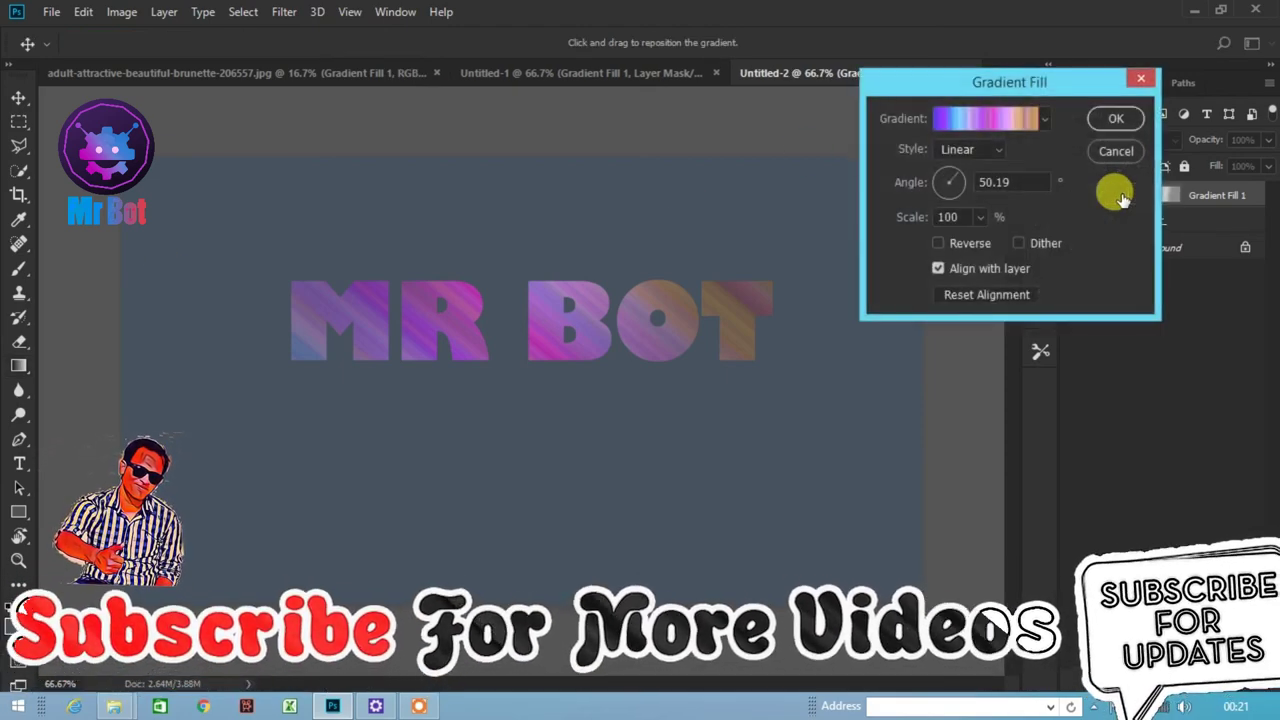
pyautogui.click(1044, 120)
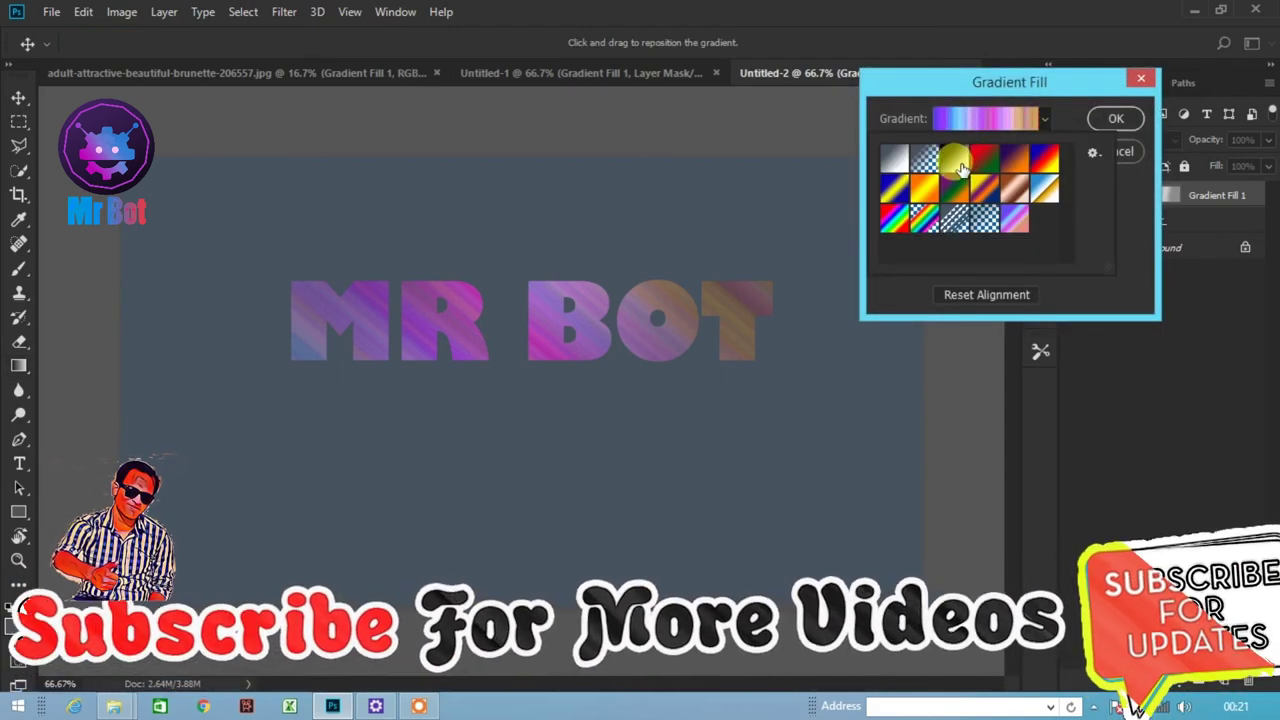
pyautogui.click(955, 160)
pyautogui.click(985, 160)
pyautogui.click(1015, 165)
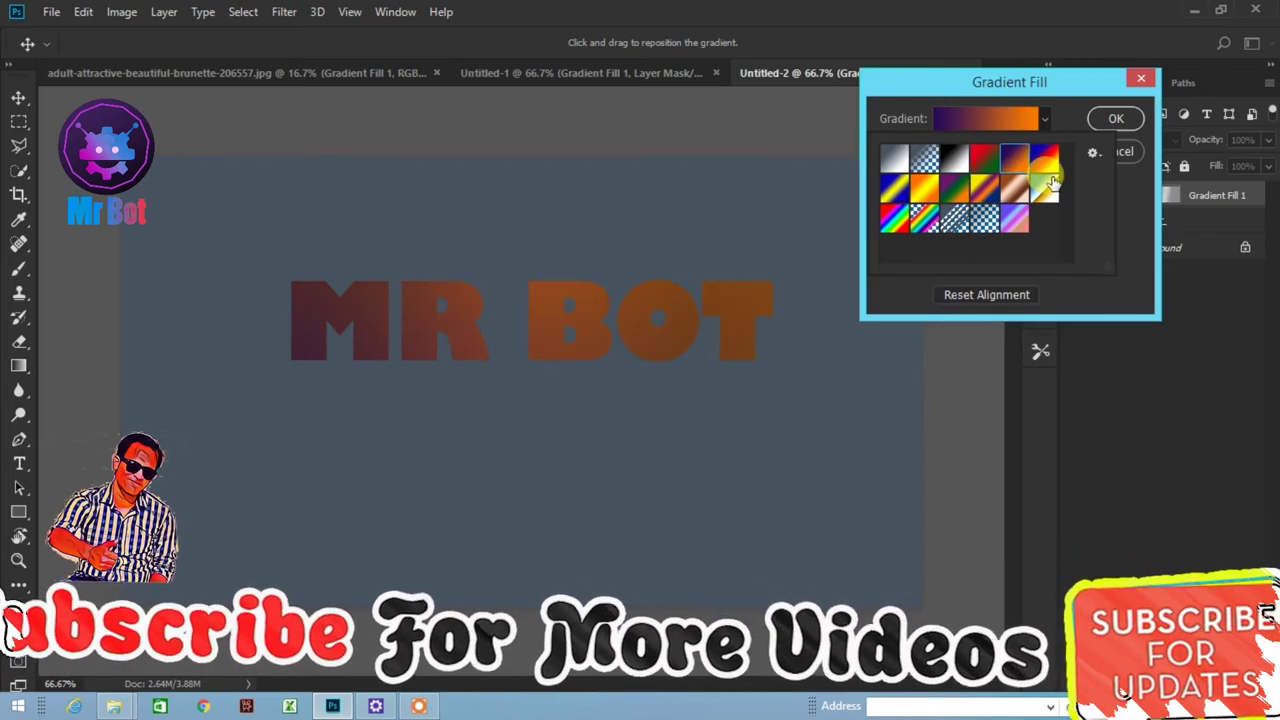
pyautogui.click(1017, 188)
pyautogui.click(1020, 220)
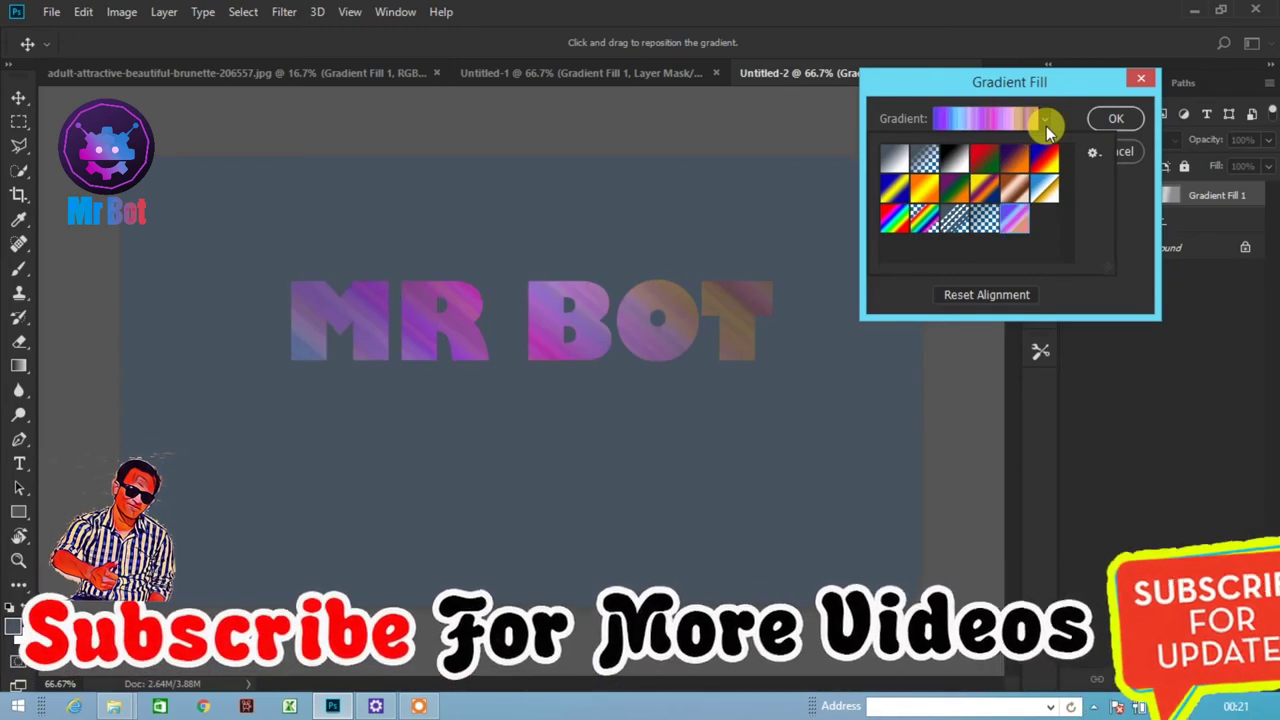
pyautogui.click(1046, 126)
pyautogui.click(1046, 126)
pyautogui.click(1046, 126)
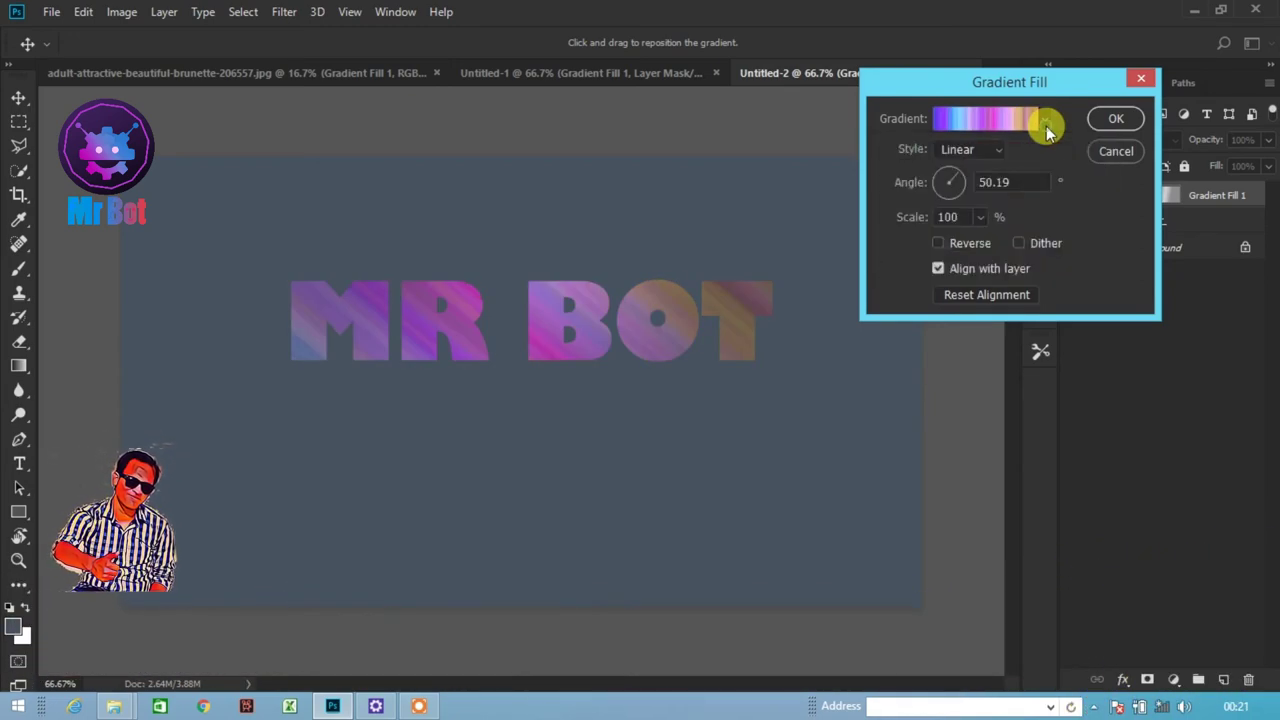
# - Append the Photographic Toning set and preview Cyanotype, Copper-Sepia, Cyan-Selenium and Sepia-Cyan gradients
pyautogui.click(990, 128)
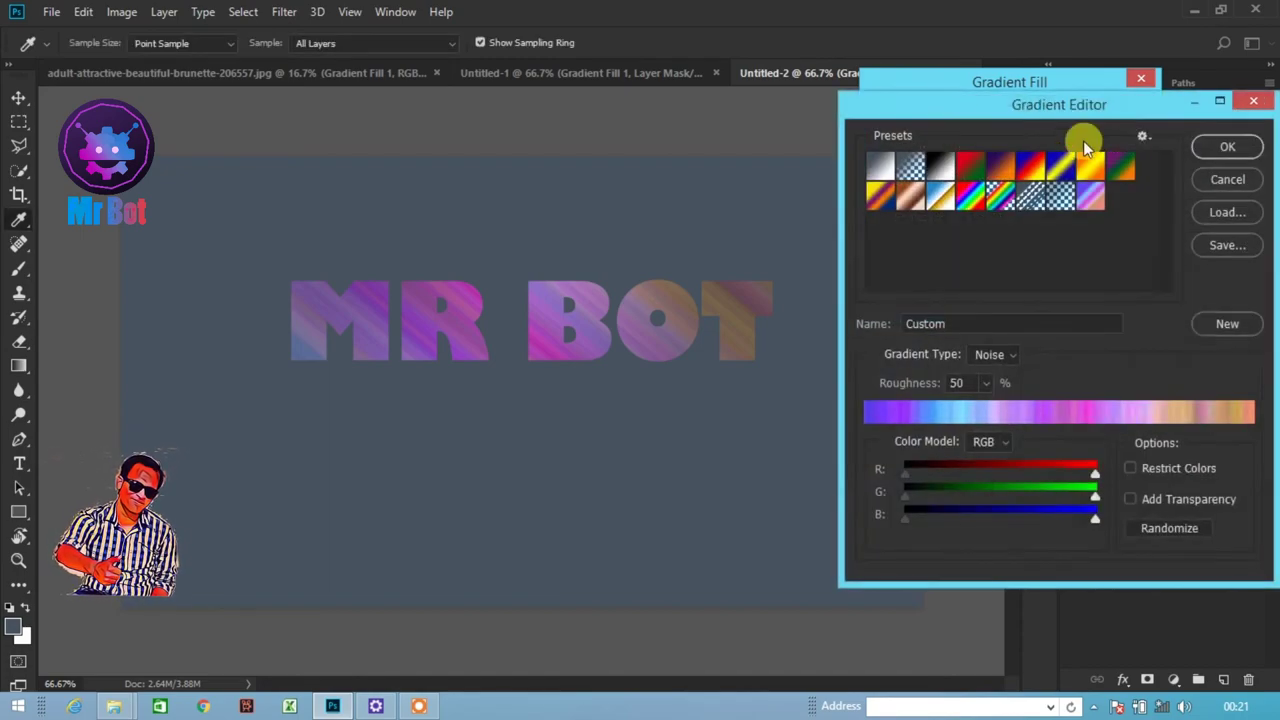
pyautogui.click(1143, 137)
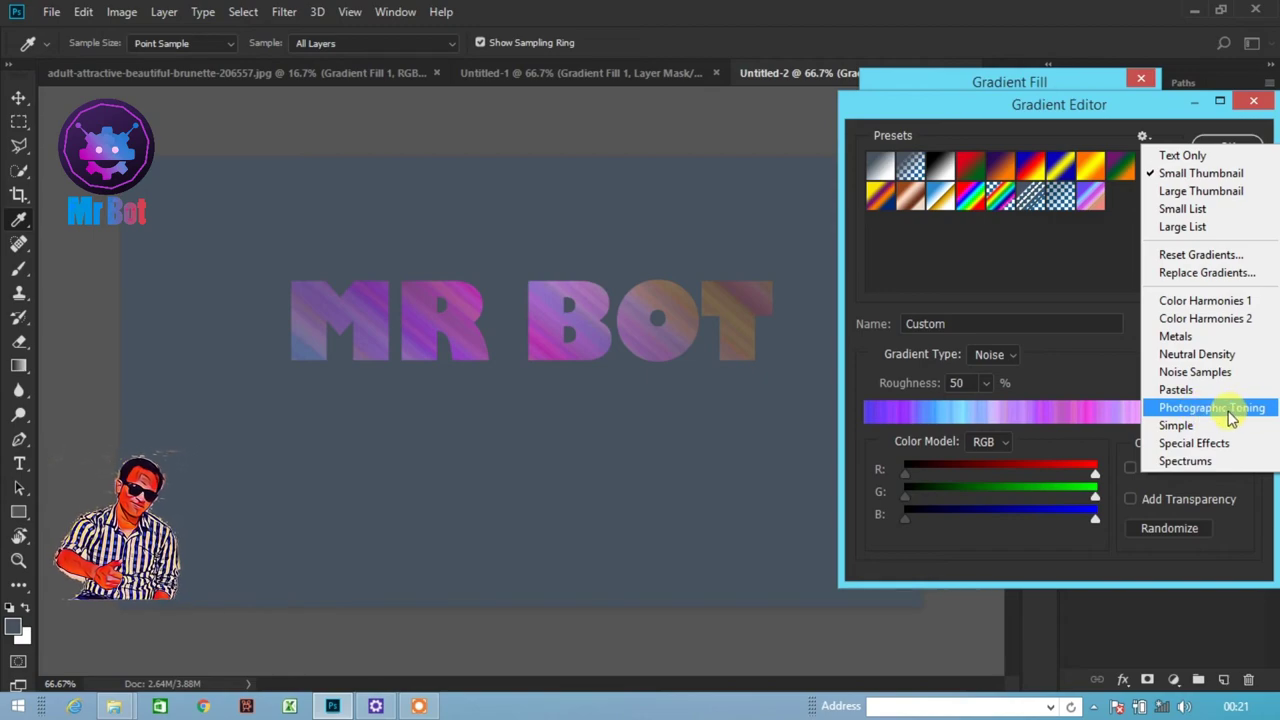
pyautogui.click(1236, 408)
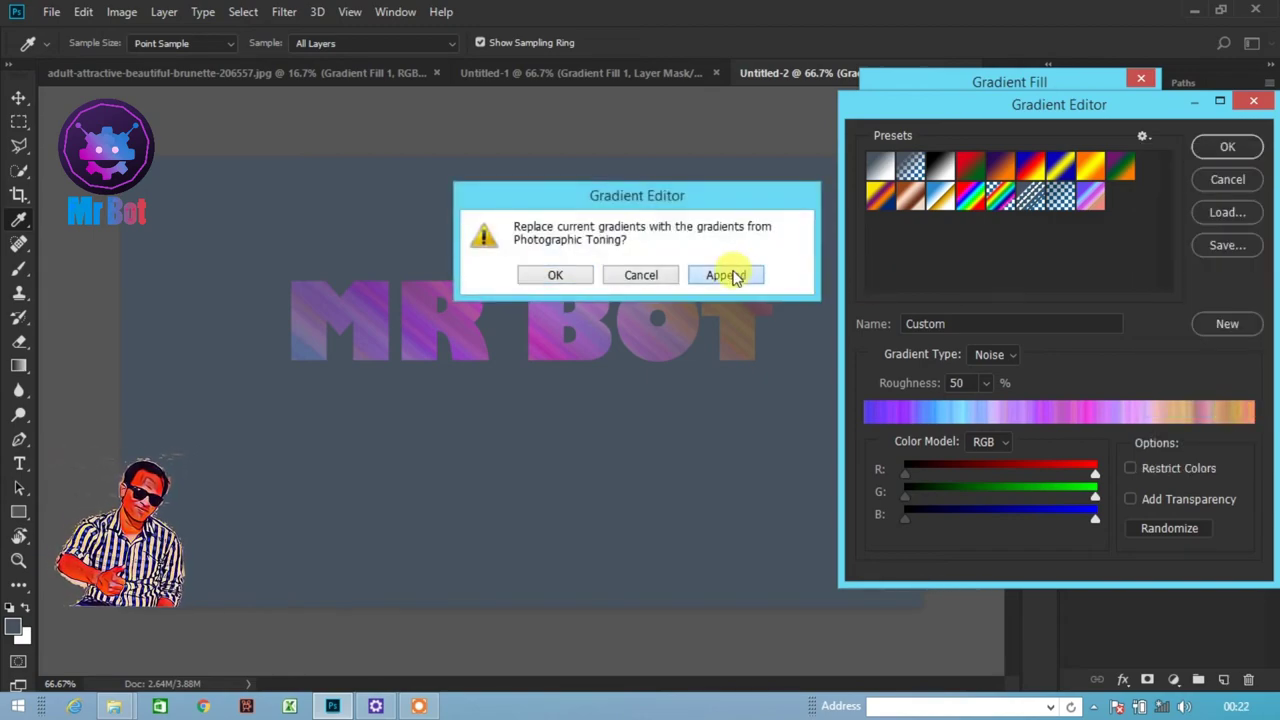
pyautogui.click(731, 274)
pyautogui.click(1000, 257)
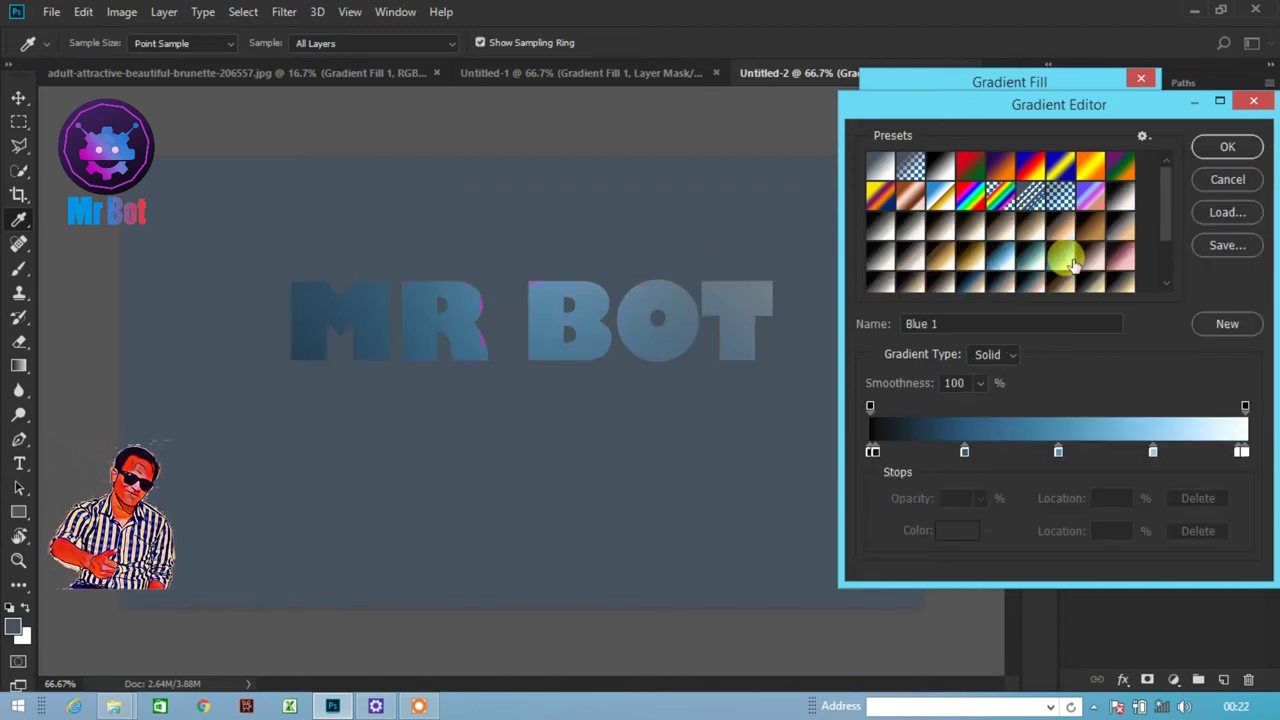
pyautogui.click(1072, 263)
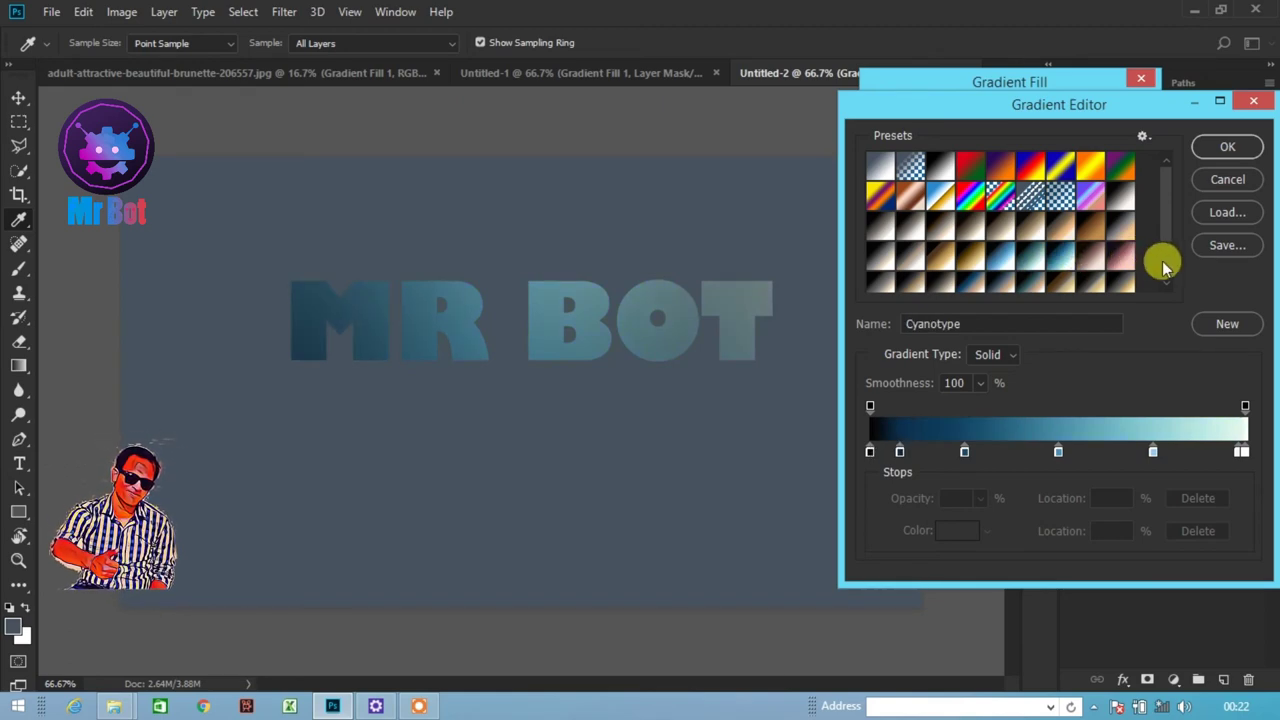
pyautogui.click(1165, 258)
pyautogui.click(1059, 250)
pyautogui.click(1013, 253)
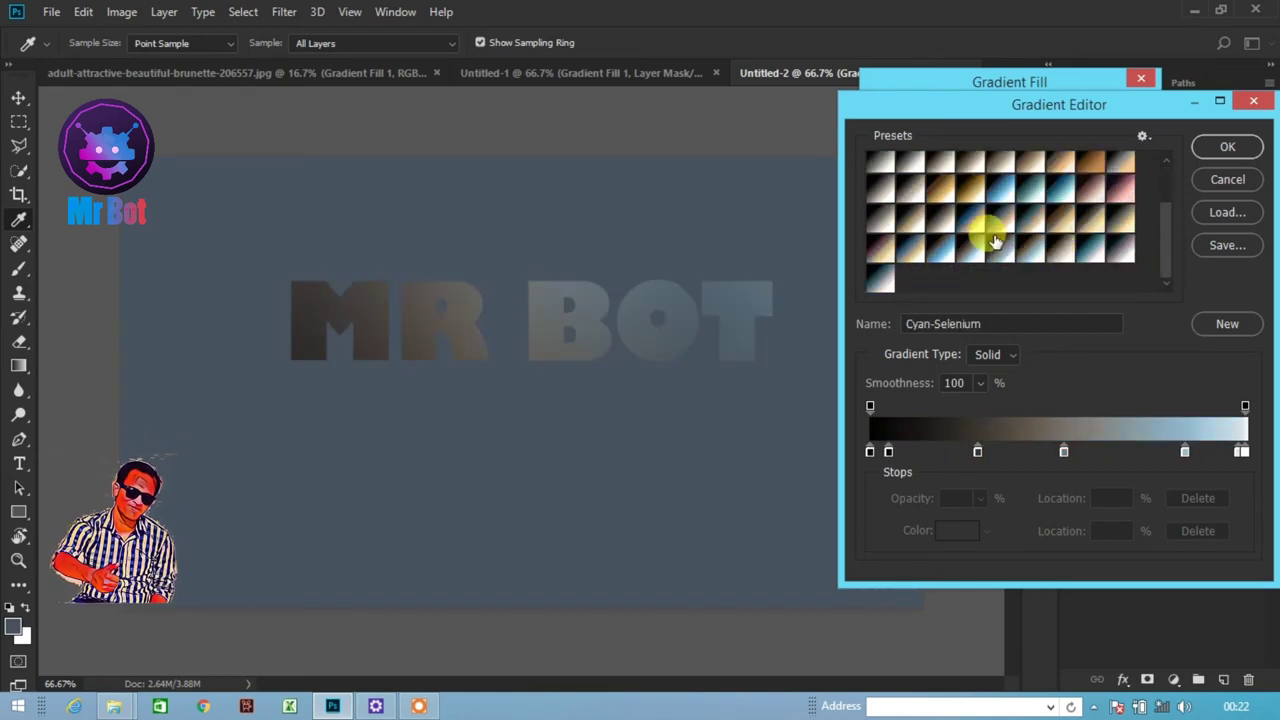
pyautogui.click(948, 208)
# - Append the Special Effects set and apply the green-to-black Shiny Sphere gradient
pyautogui.click(1145, 136)
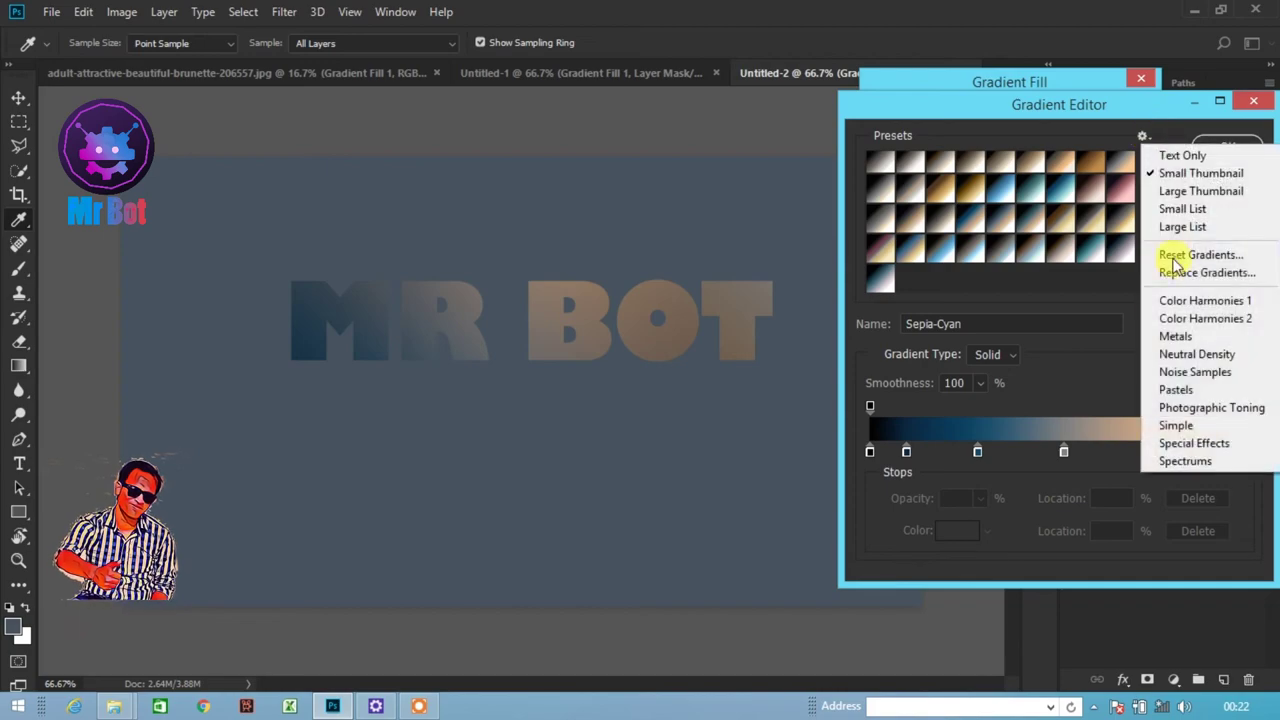
pyautogui.click(1198, 443)
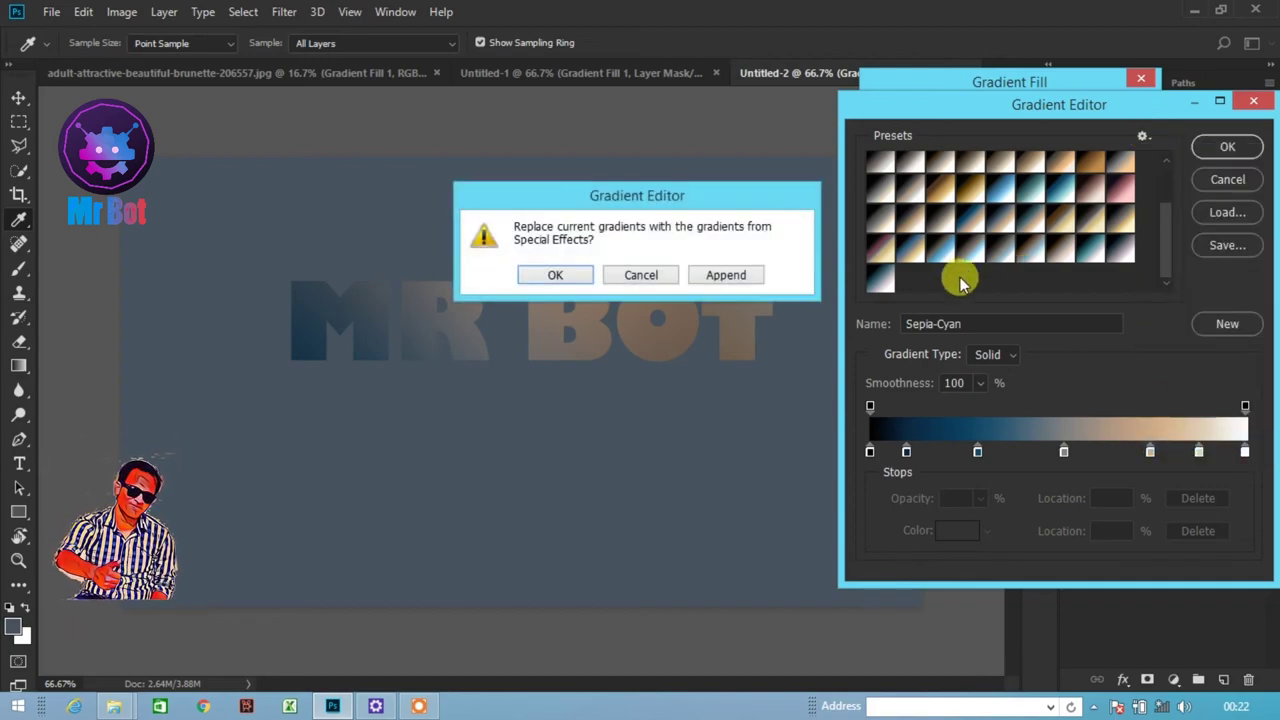
pyautogui.click(728, 284)
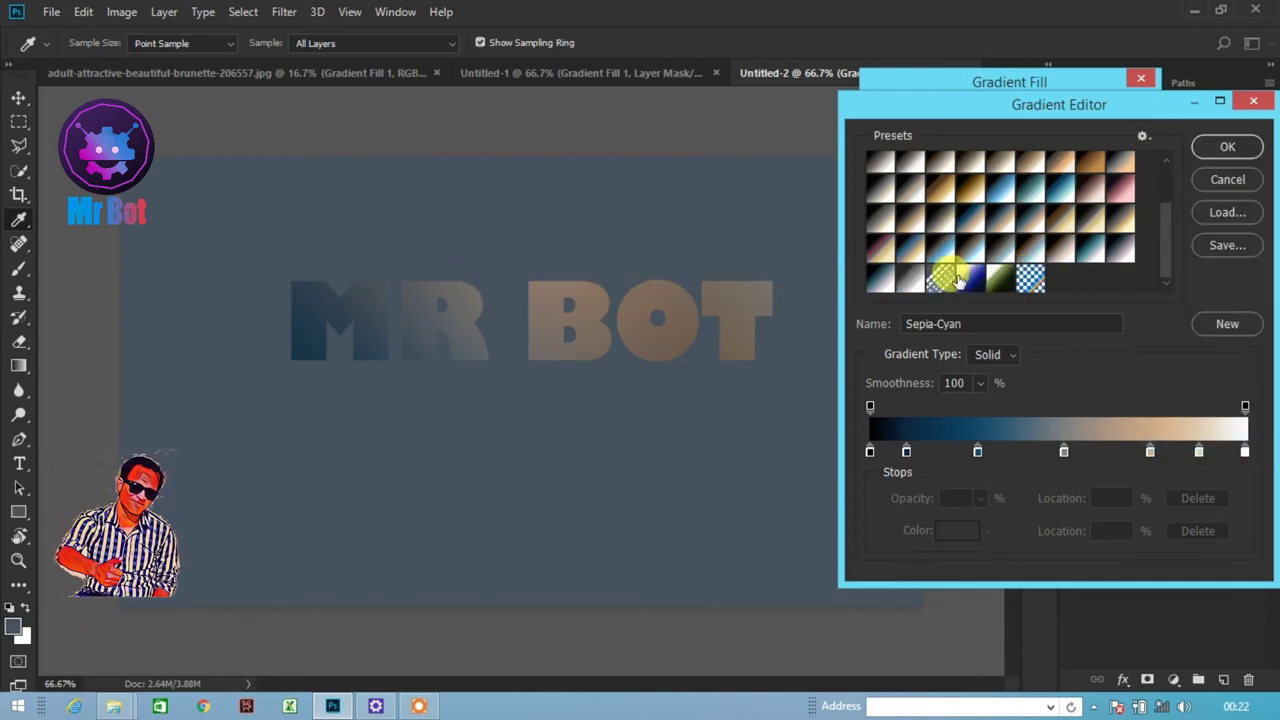
pyautogui.click(968, 278)
pyautogui.click(1000, 278)
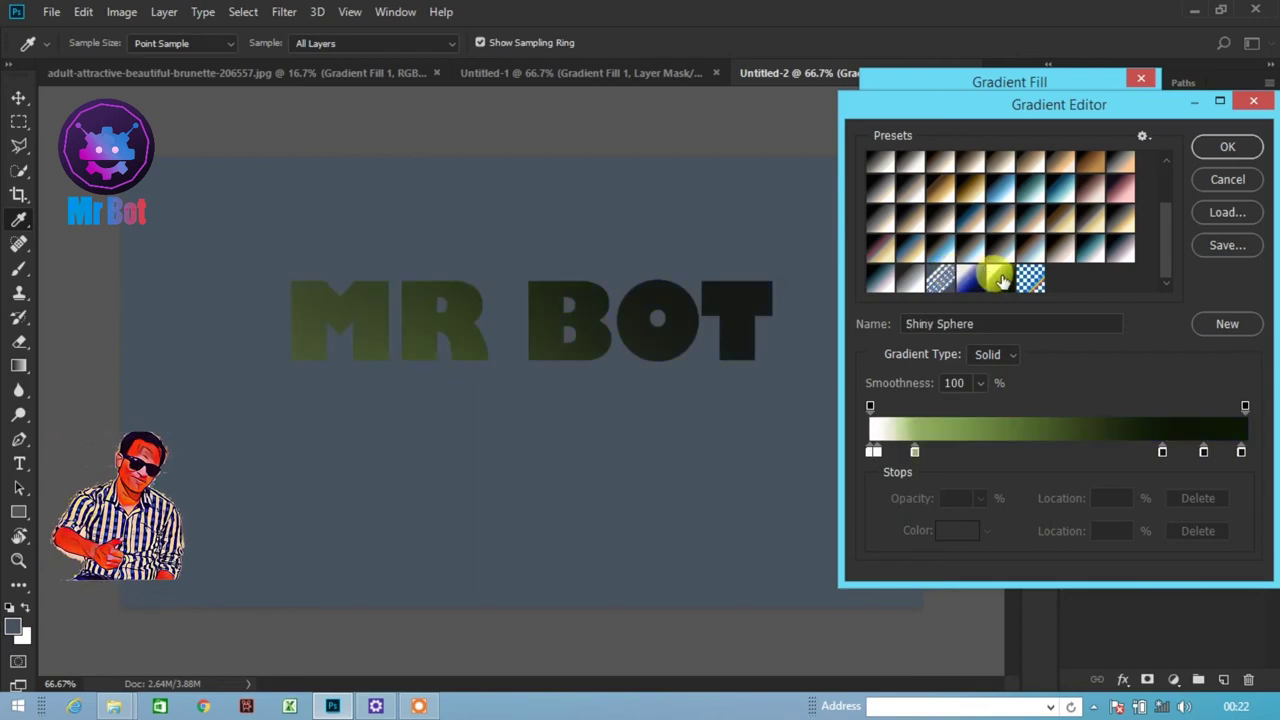
pyautogui.click(1227, 146)
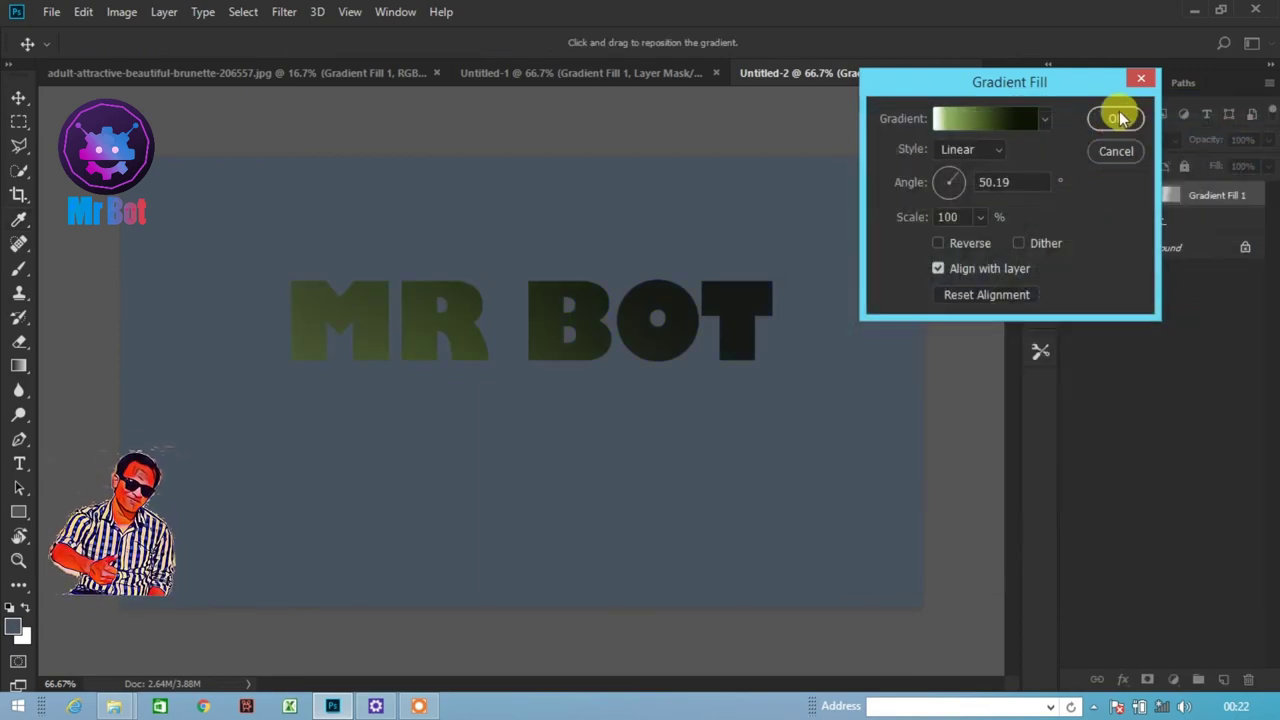
pyautogui.click(1118, 119)
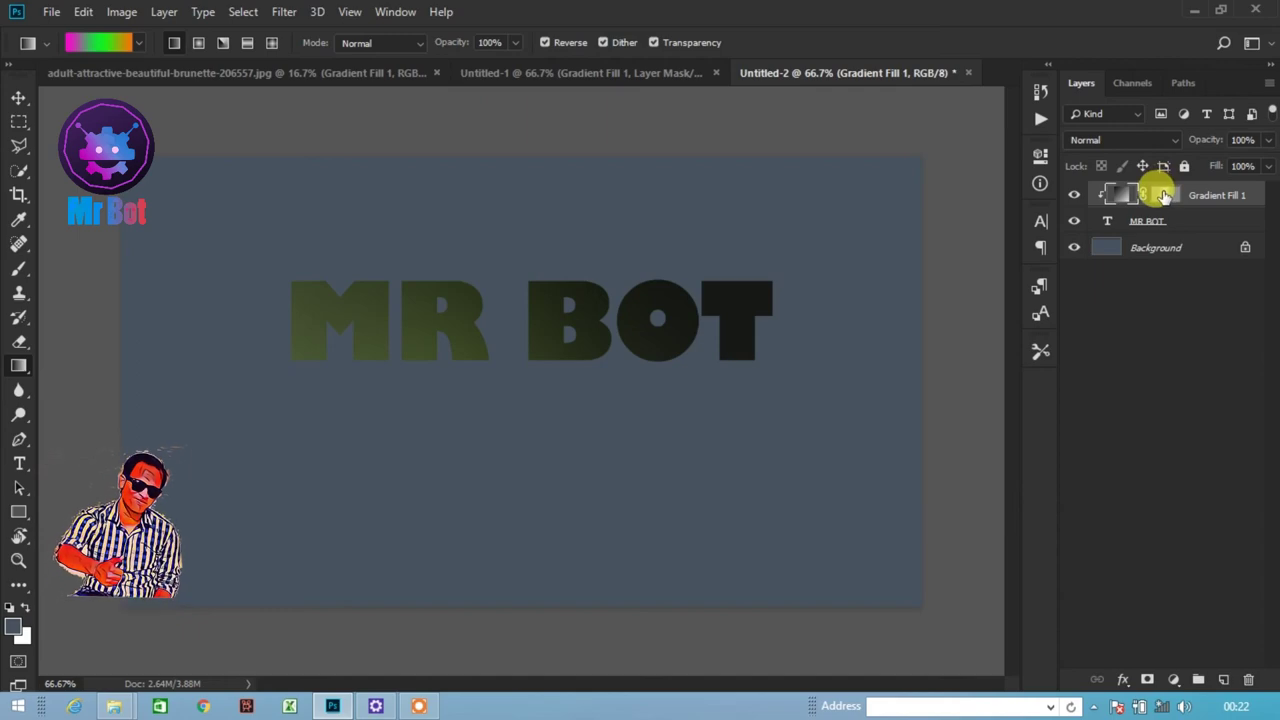
# - Draw a mask gradient across MR BOT between the T and M, then return to Untitled-1
pyautogui.click(1166, 192)
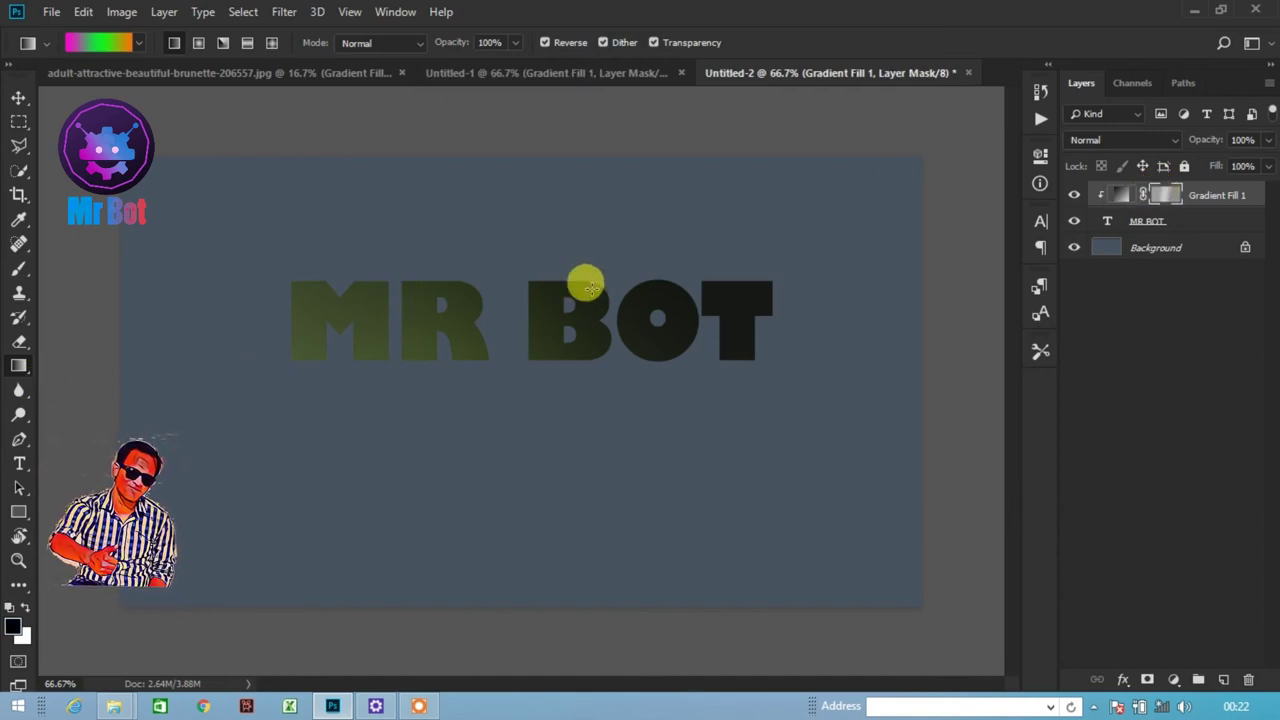
pyautogui.moveTo(733, 315)
pyautogui.mouseDown()
pyautogui.moveTo(350, 340)
pyautogui.moveTo(737, 304)
pyautogui.moveTo(428, 314)
pyautogui.mouseUp()
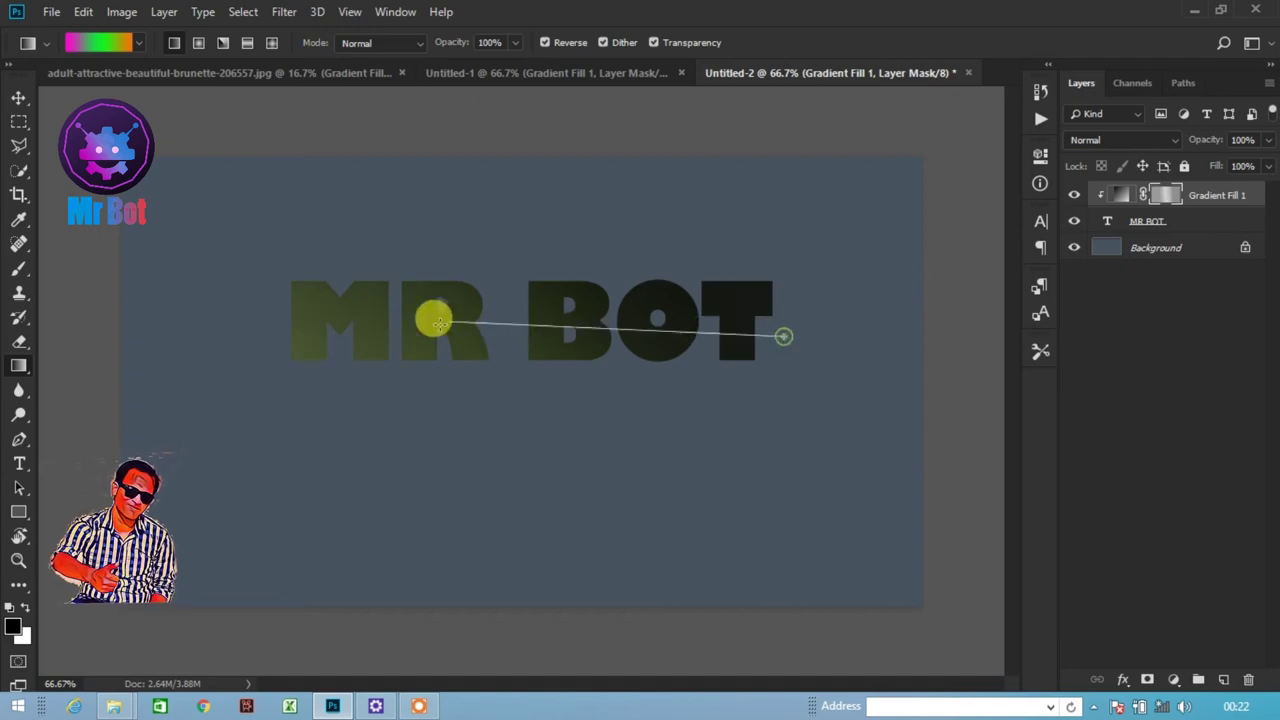
pyautogui.moveTo(306, 347); pyautogui.dragTo(897, 271)
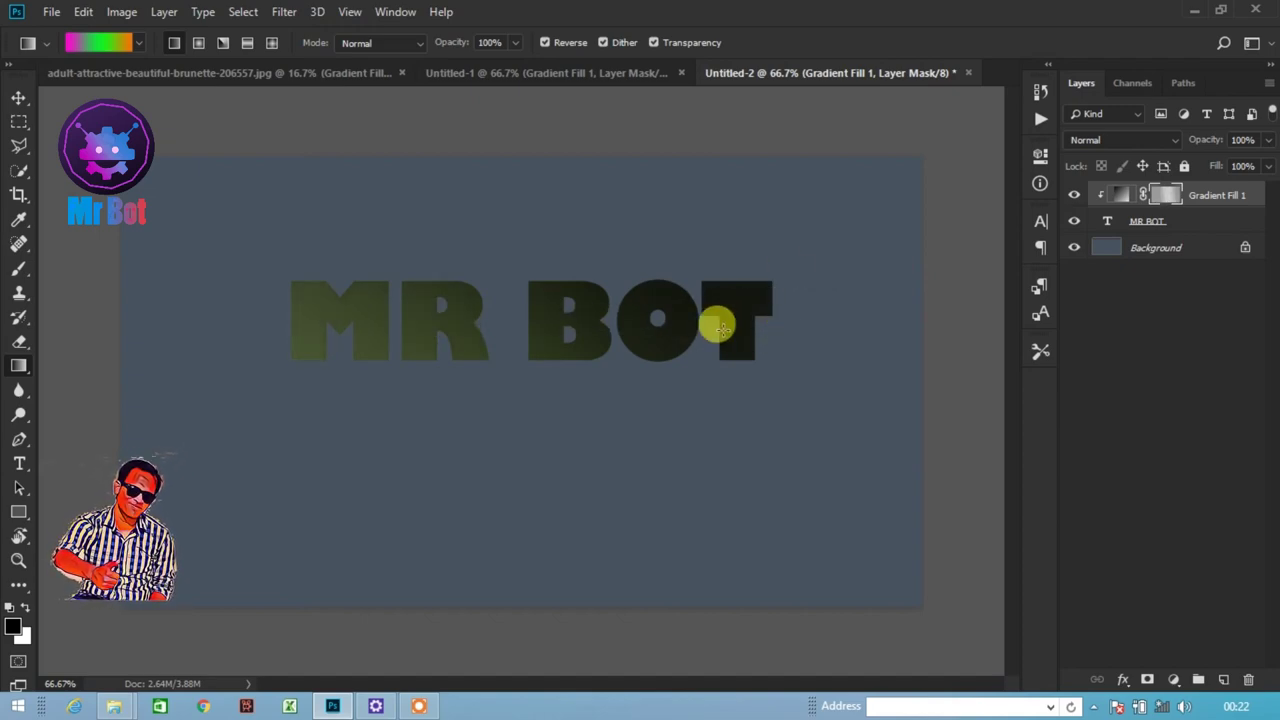
pyautogui.click(18, 97)
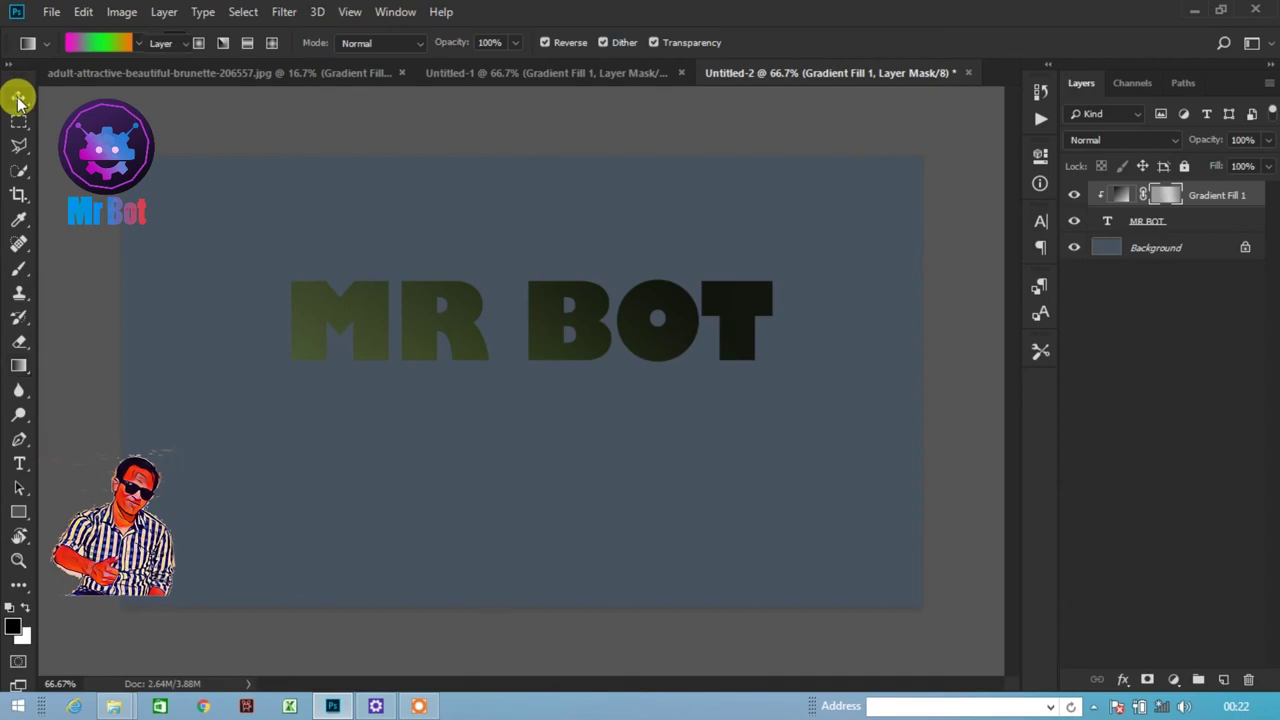
pyautogui.click(488, 72)
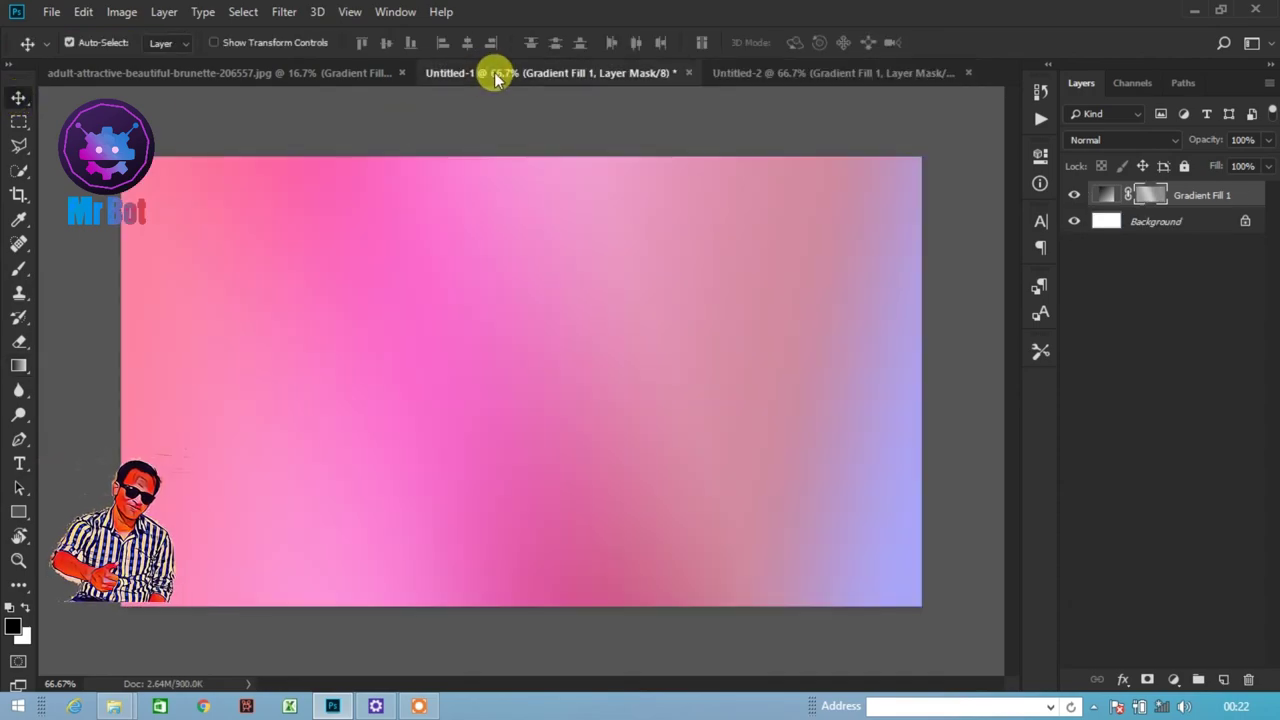
# - Review the portrait and pink gradient documents, shift the MR BOT gradient slightly left, then return to the garden portrait
pyautogui.click(296, 76)
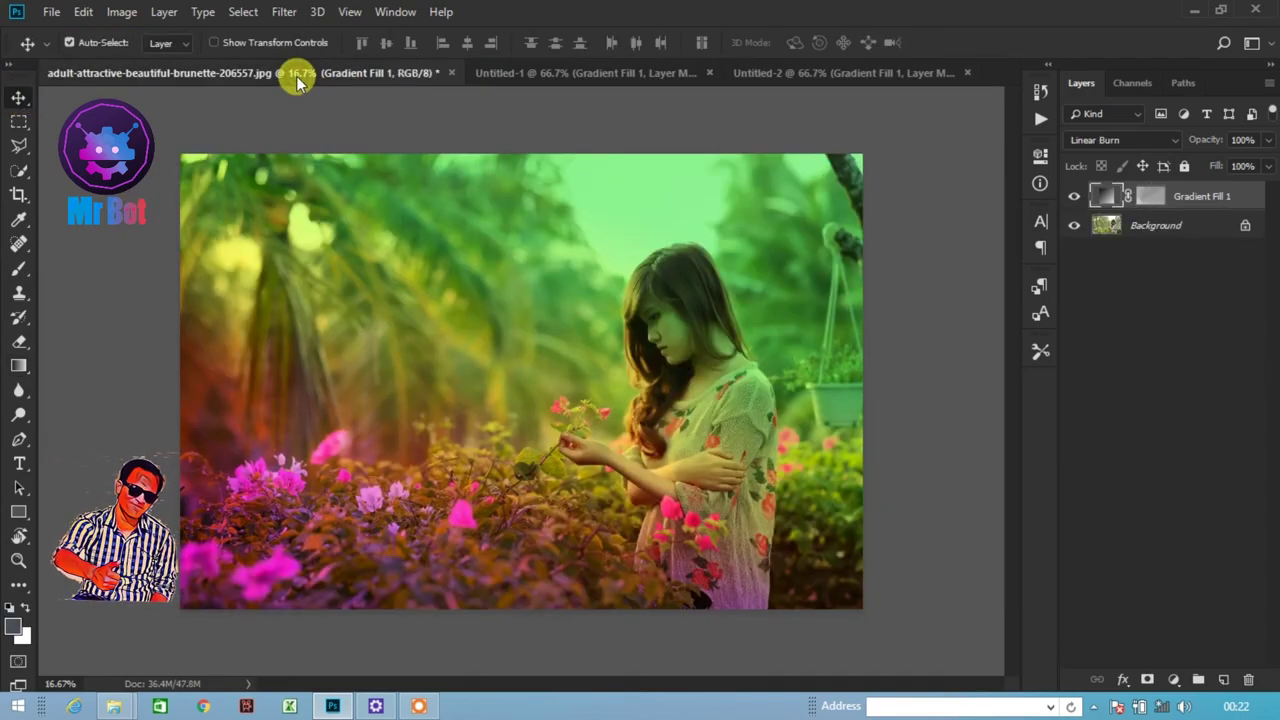
pyautogui.click(505, 72)
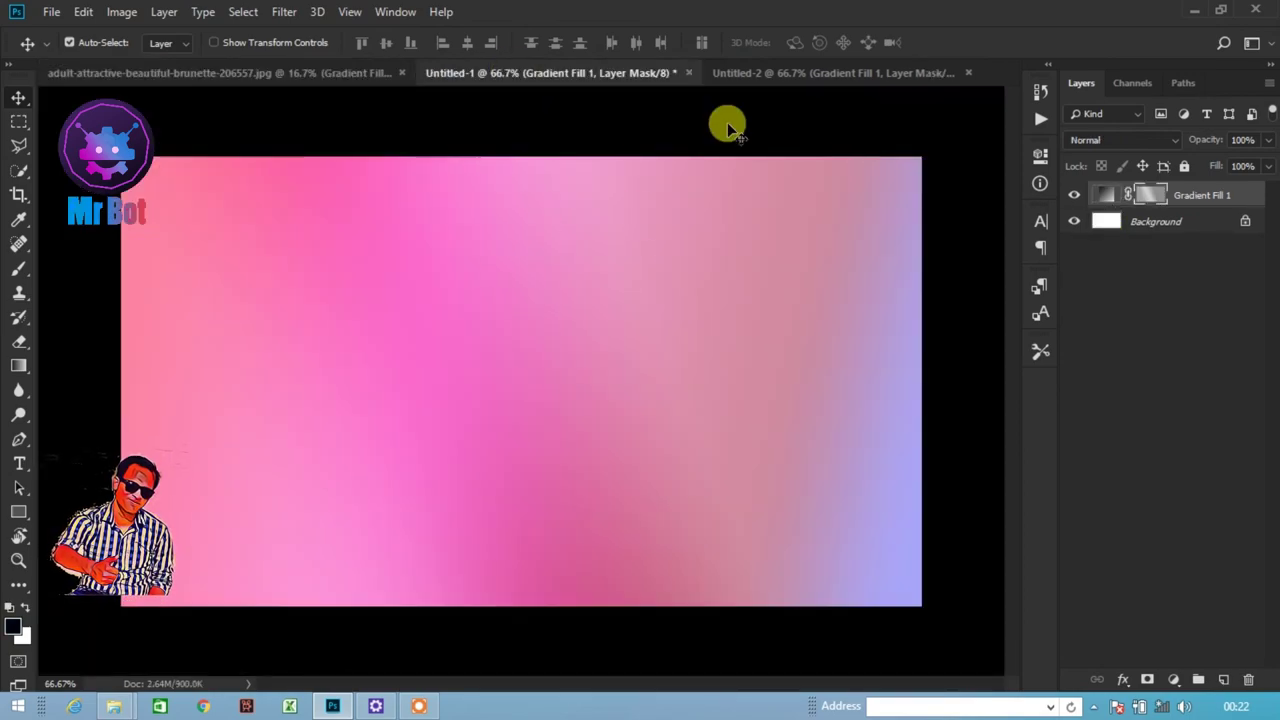
pyautogui.click(828, 68)
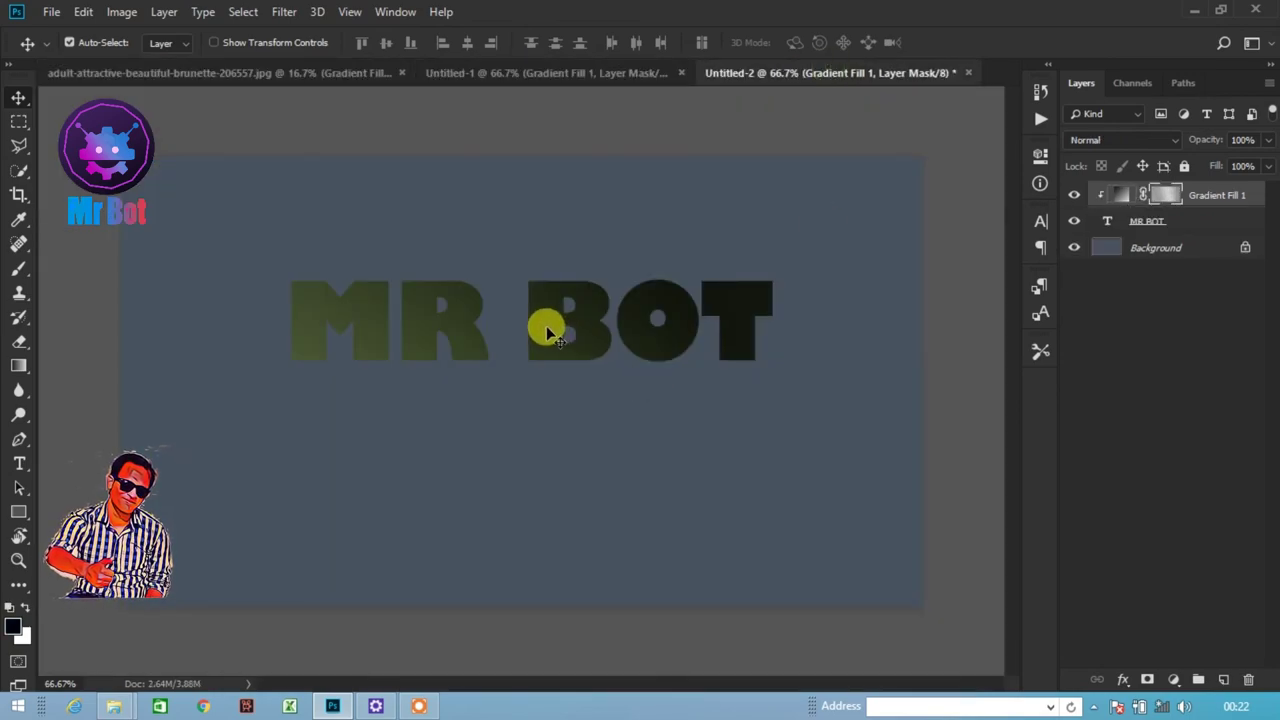
pyautogui.moveTo(548, 340); pyautogui.dragTo(503, 331)
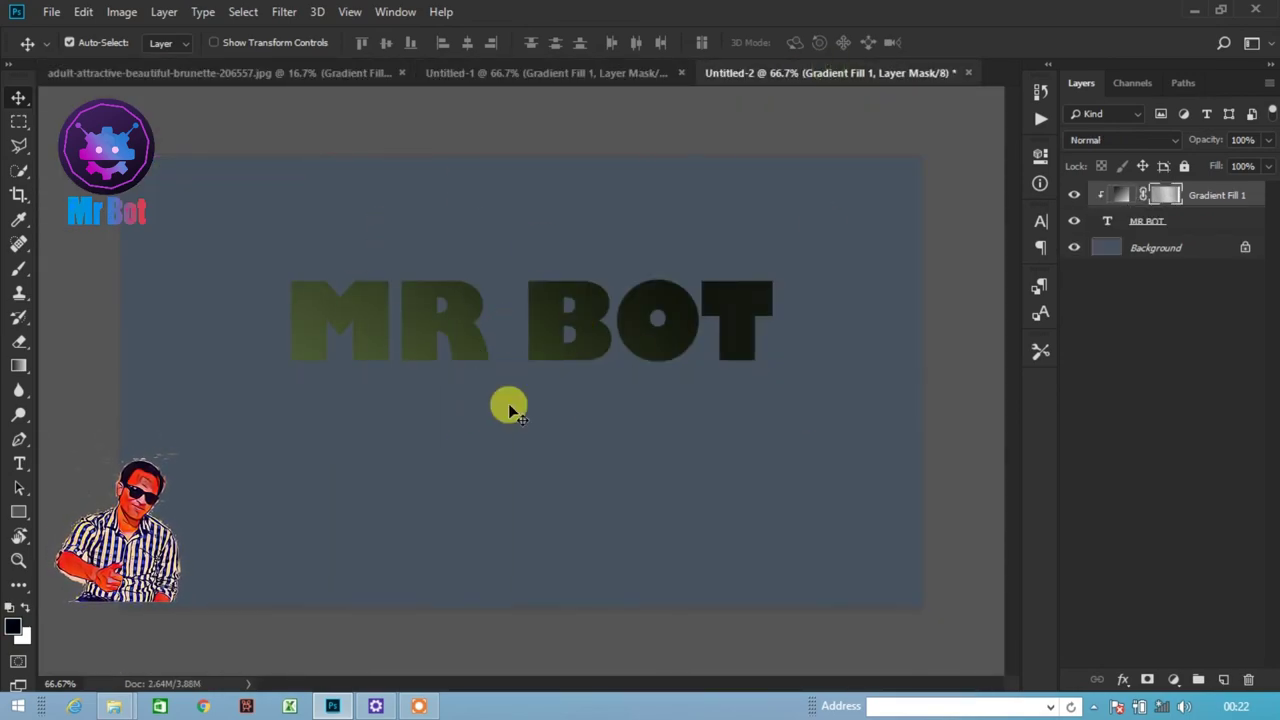
pyautogui.click(510, 72)
pyautogui.click(282, 69)
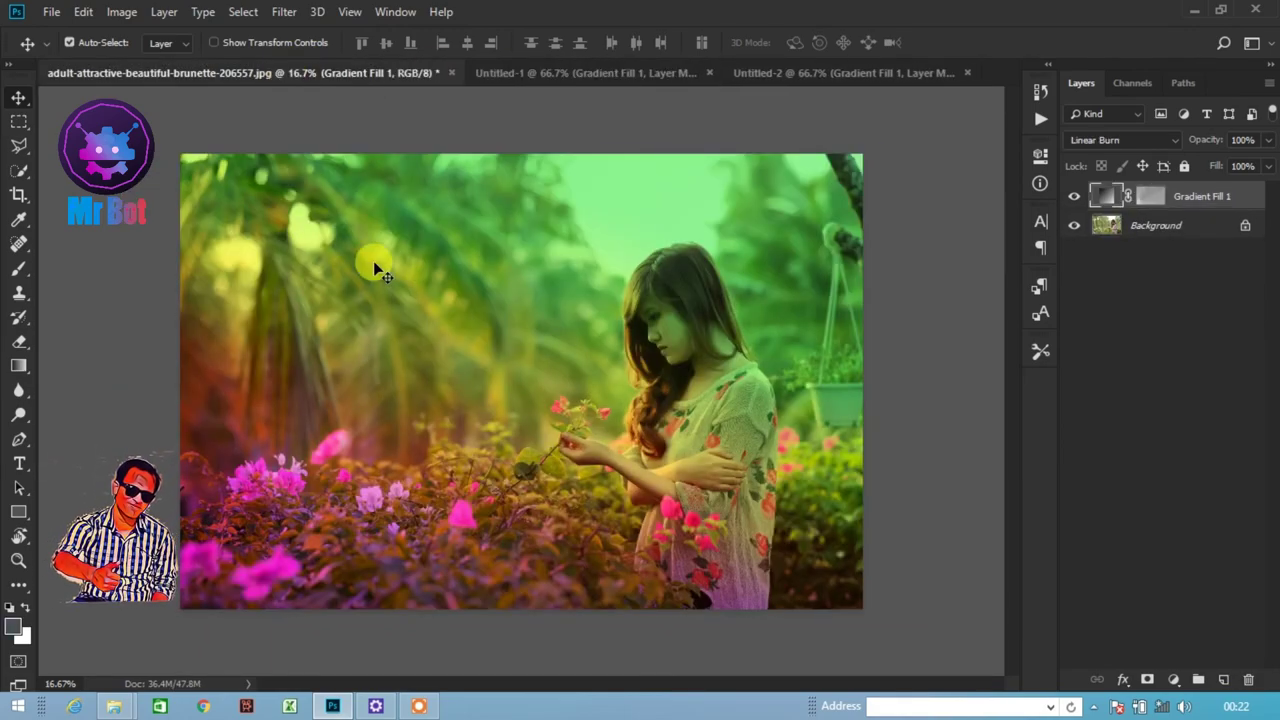